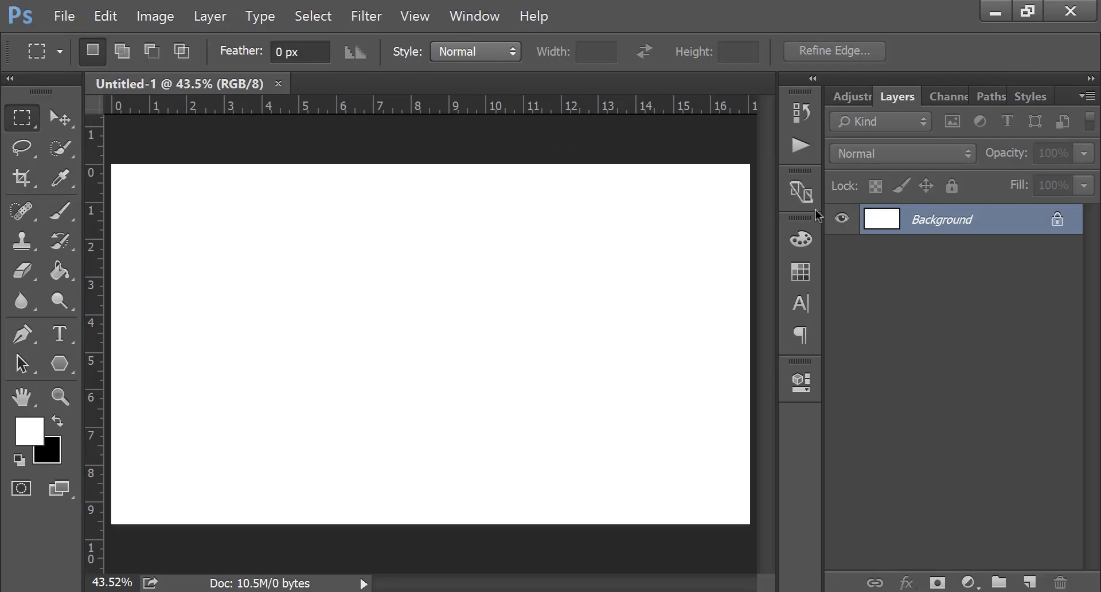
Place the photo of the woman with a camera as an embedded image and shift it down to Y 899 px.
{"action": "left_click", "coordinate": [64, 16]}
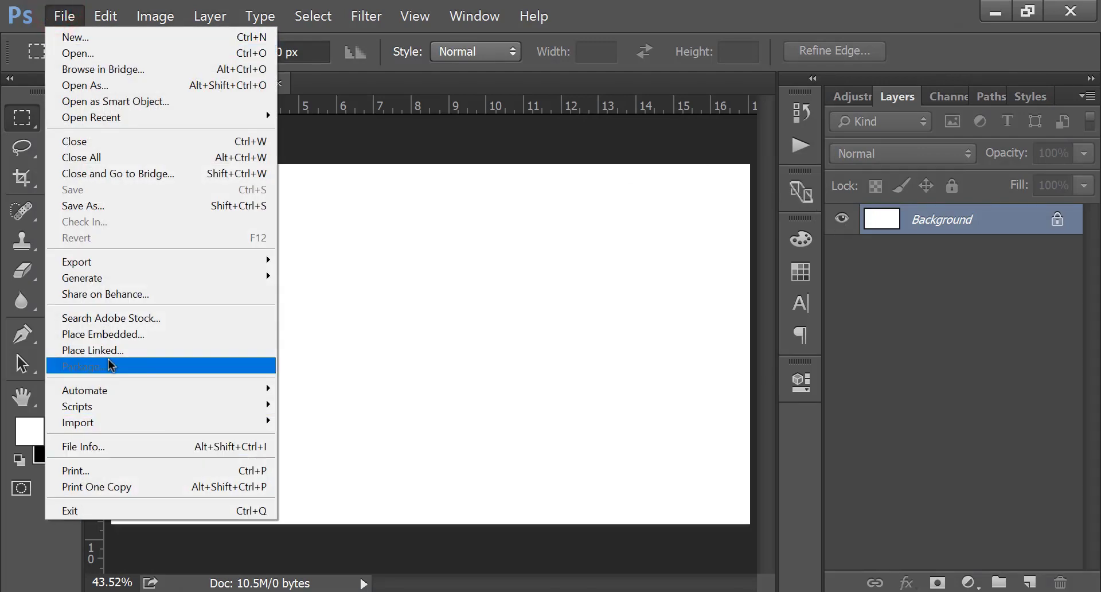
{"action": "left_click", "coordinate": [103, 334]}
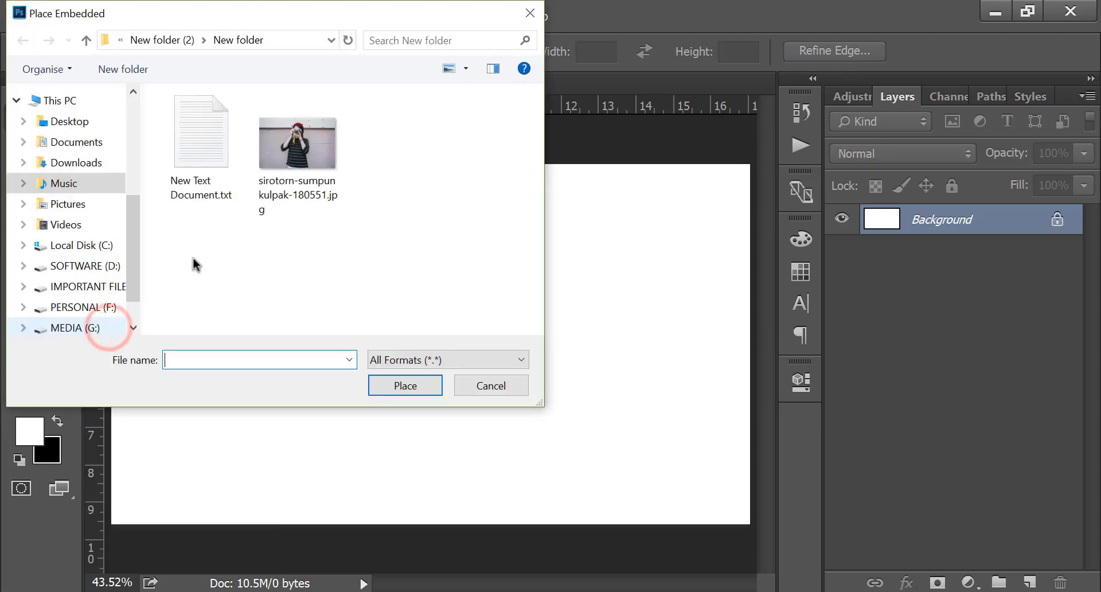
{"action": "left_click", "coordinate": [301, 179]}
{"action": "left_click", "coordinate": [400, 386]}
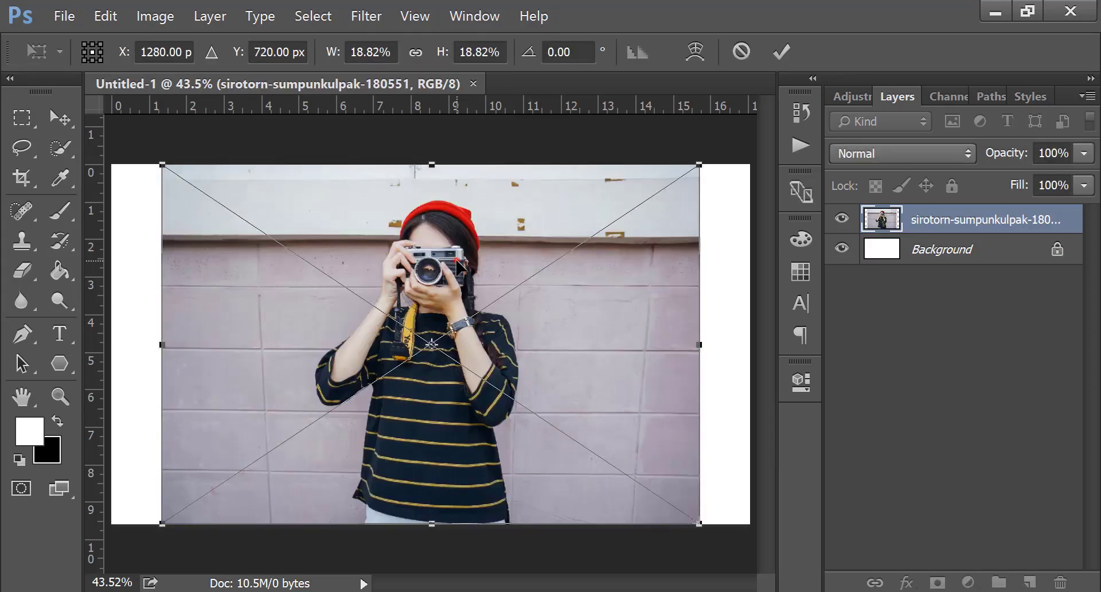
{"action": "left_click_drag", "start_coordinate": [457, 260], "coordinate": [458, 310]}
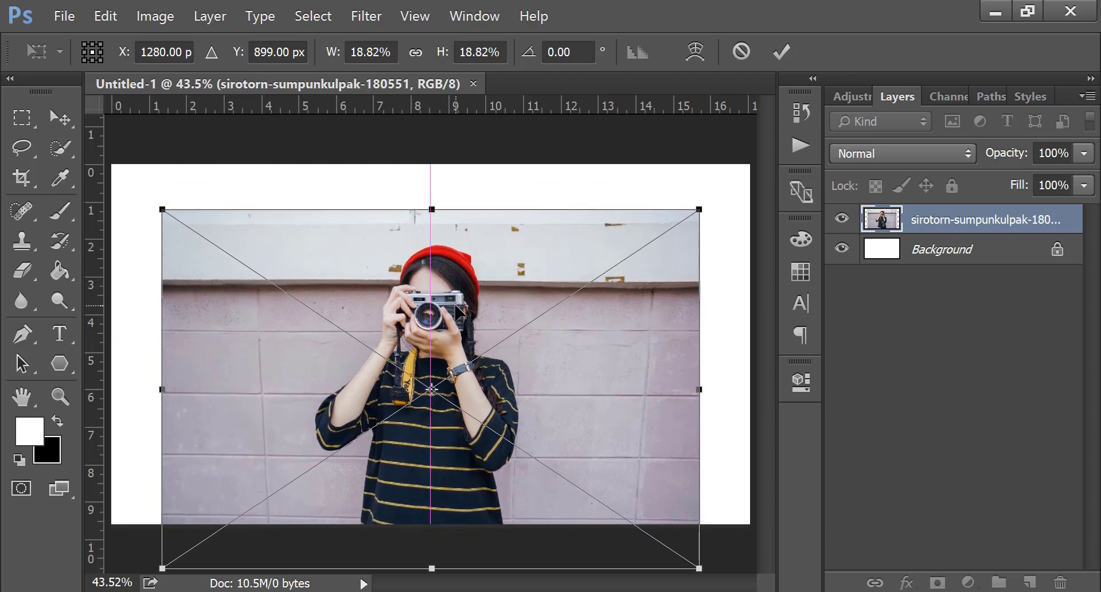
{"action": "left_click", "coordinate": [780, 54]}
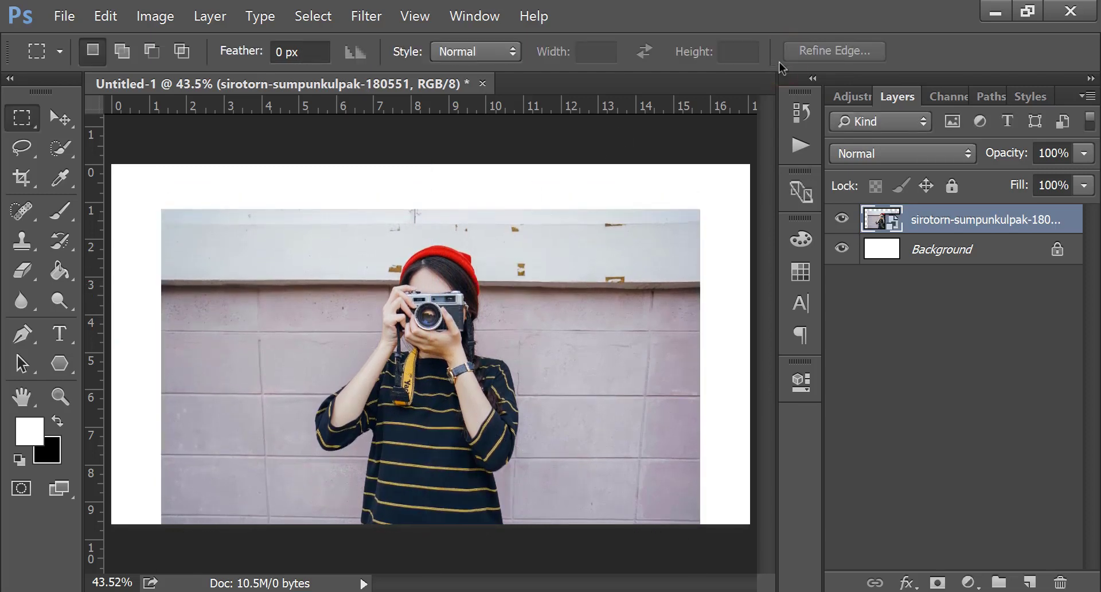
Rasterize the placed photo layer and add a black layer mask that hides the whole photo.
{"action": "right_click", "coordinate": [932, 230]}
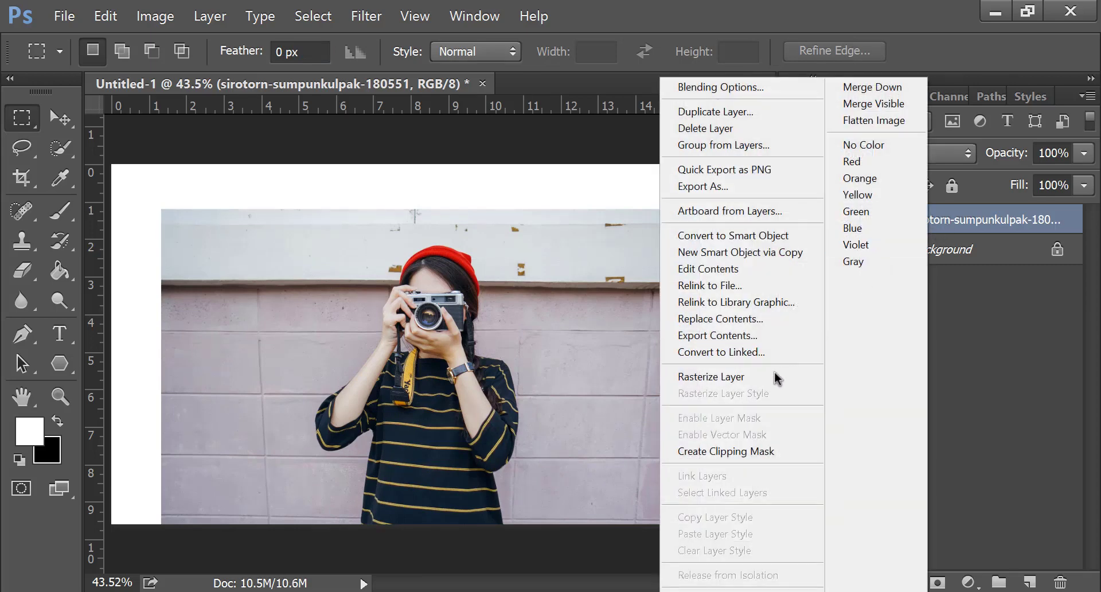
{"action": "left_click", "coordinate": [736, 378]}
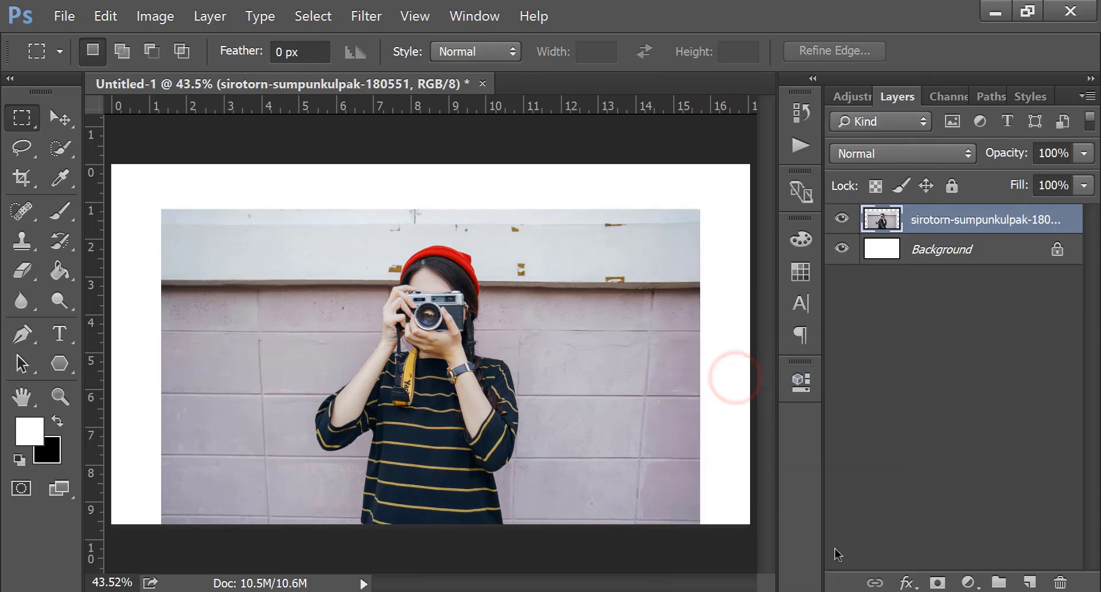
{"action": "left_click", "coordinate": [937, 582]}
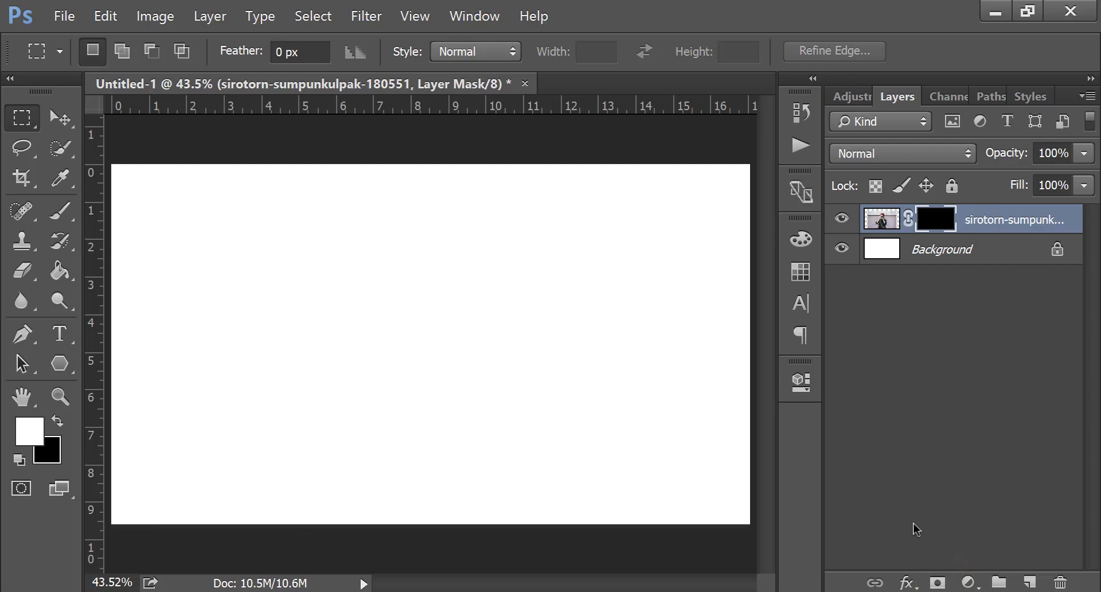
Add a Gradient fill layer directly above the Background using the grey-to-transparent preset.
{"action": "left_click", "coordinate": [946, 261]}
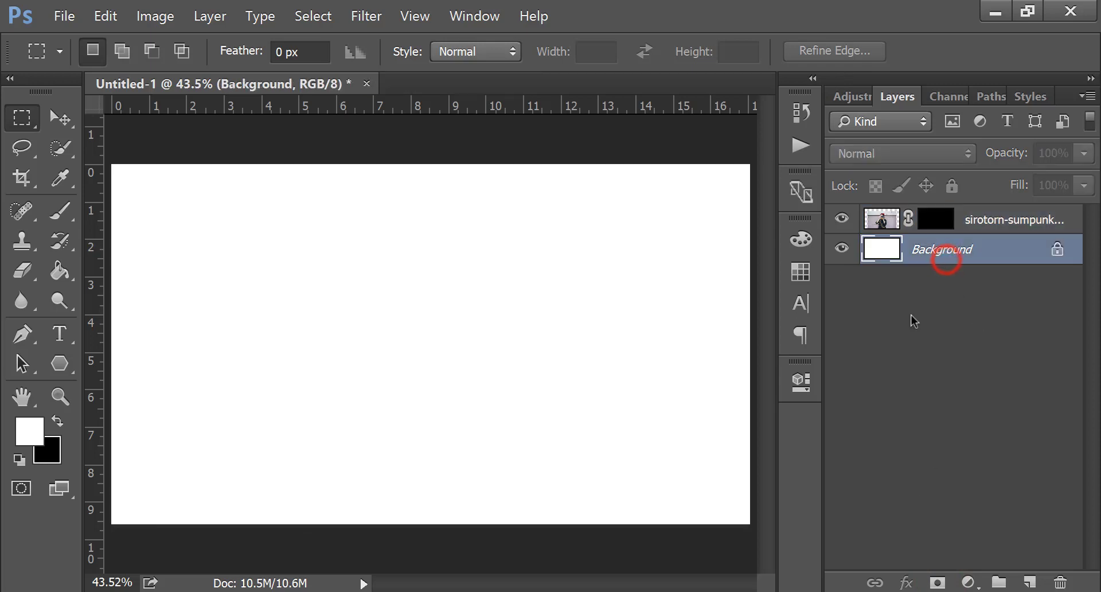
{"action": "left_click", "coordinate": [968, 582]}
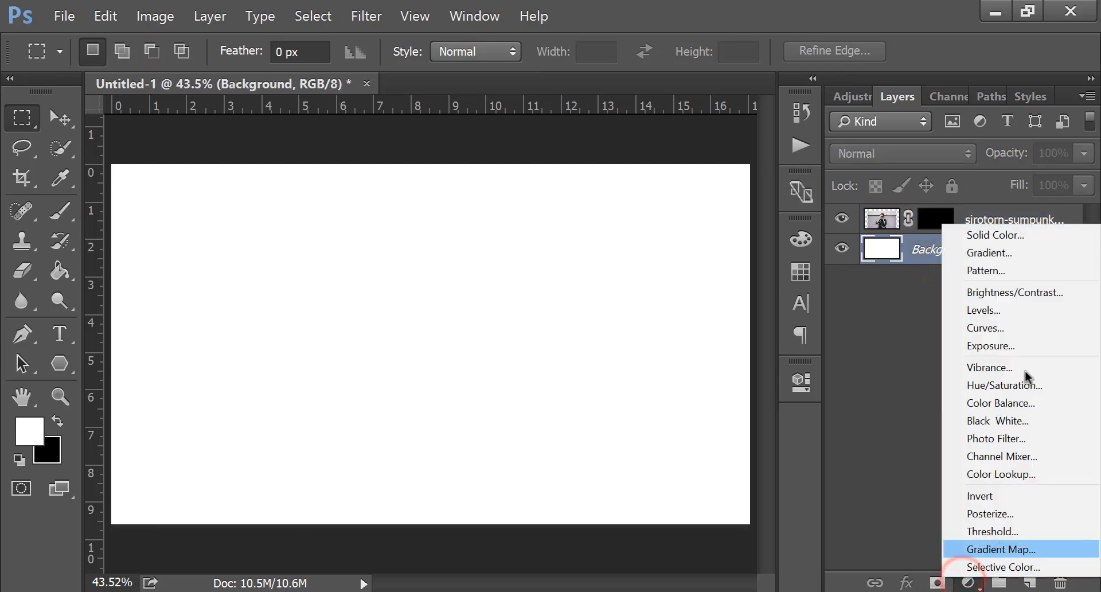
{"action": "left_click", "coordinate": [1003, 253]}
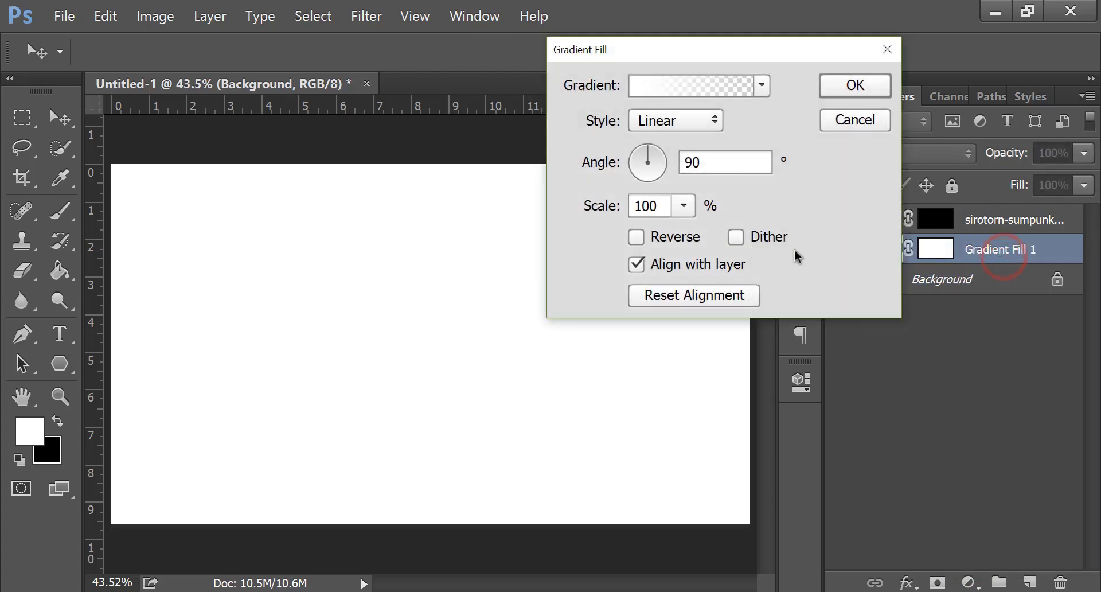
{"action": "left_click", "coordinate": [696, 87]}
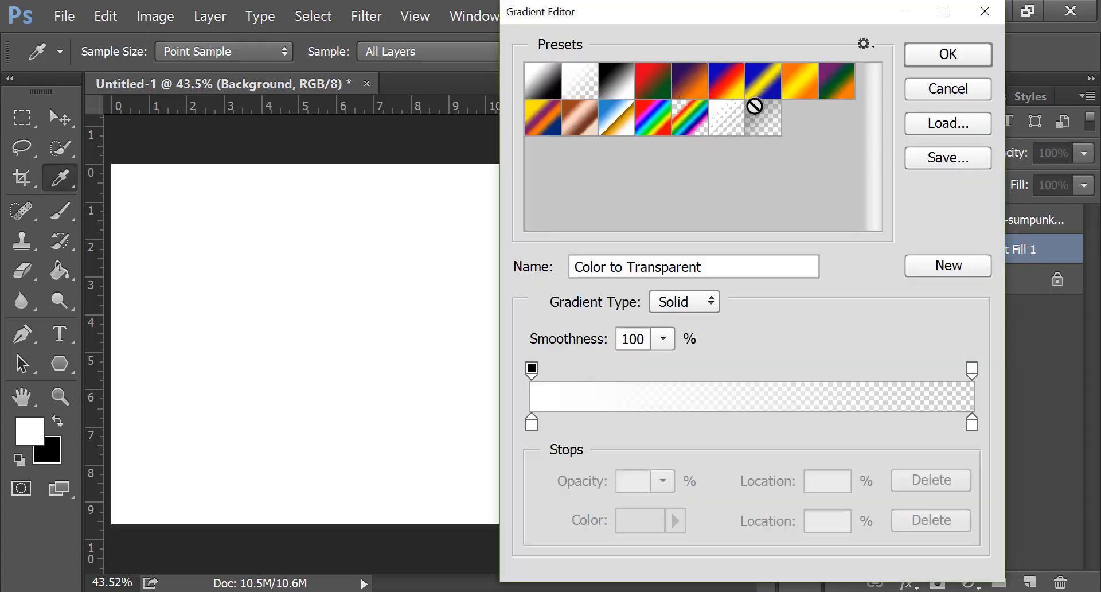
{"action": "left_click", "coordinate": [762, 119]}
{"action": "left_click", "coordinate": [939, 55]}
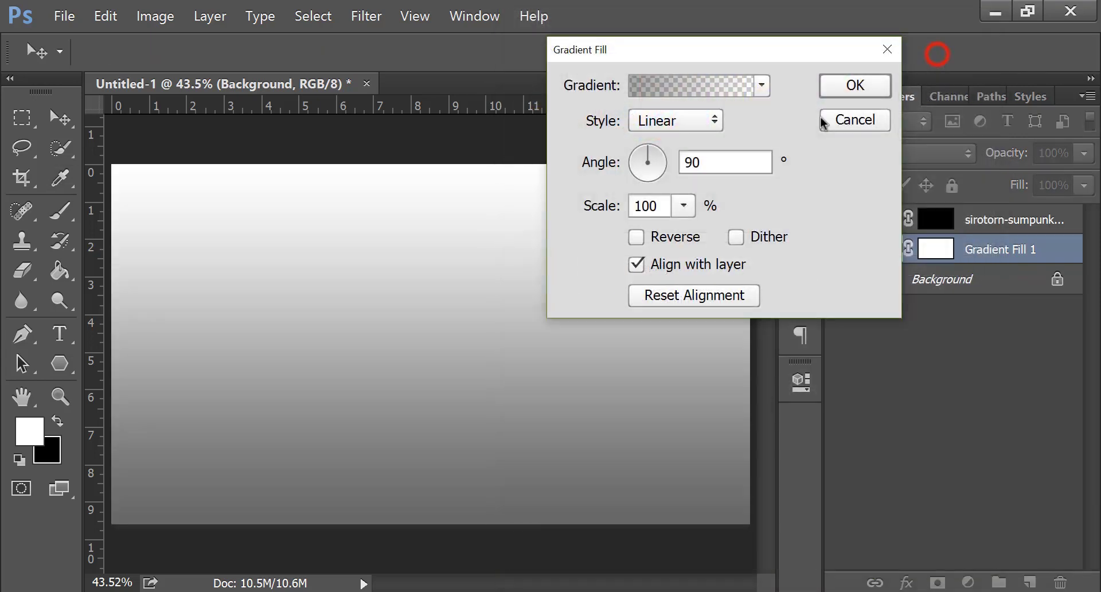
Make the gradient fill radial and reversed with a 0° angle and a larger scale, and apply it.
{"action": "left_click", "coordinate": [674, 123]}
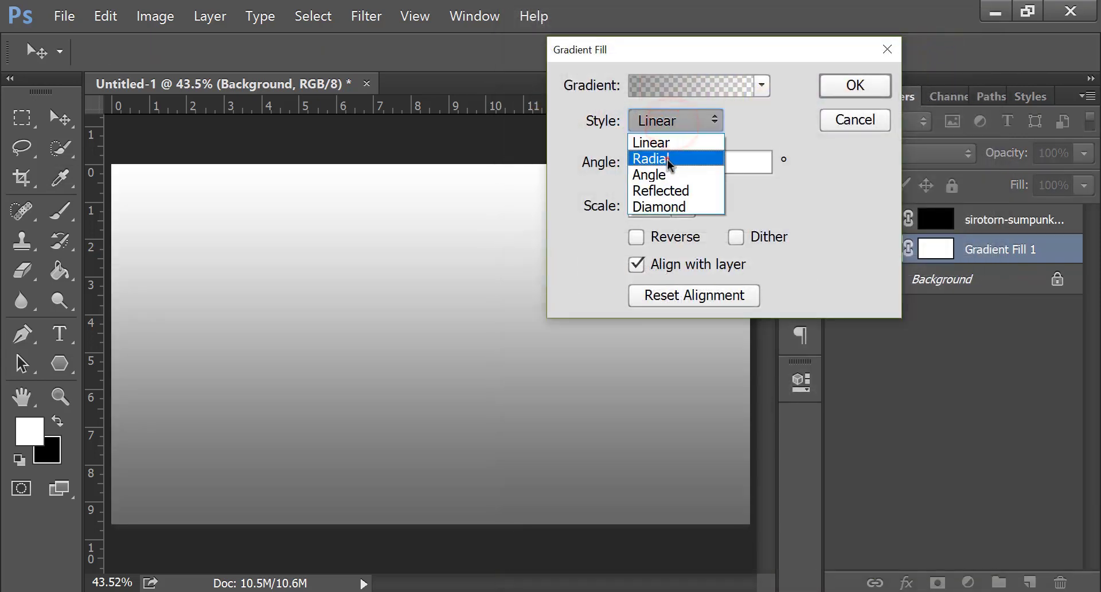
{"action": "left_click", "coordinate": [669, 163]}
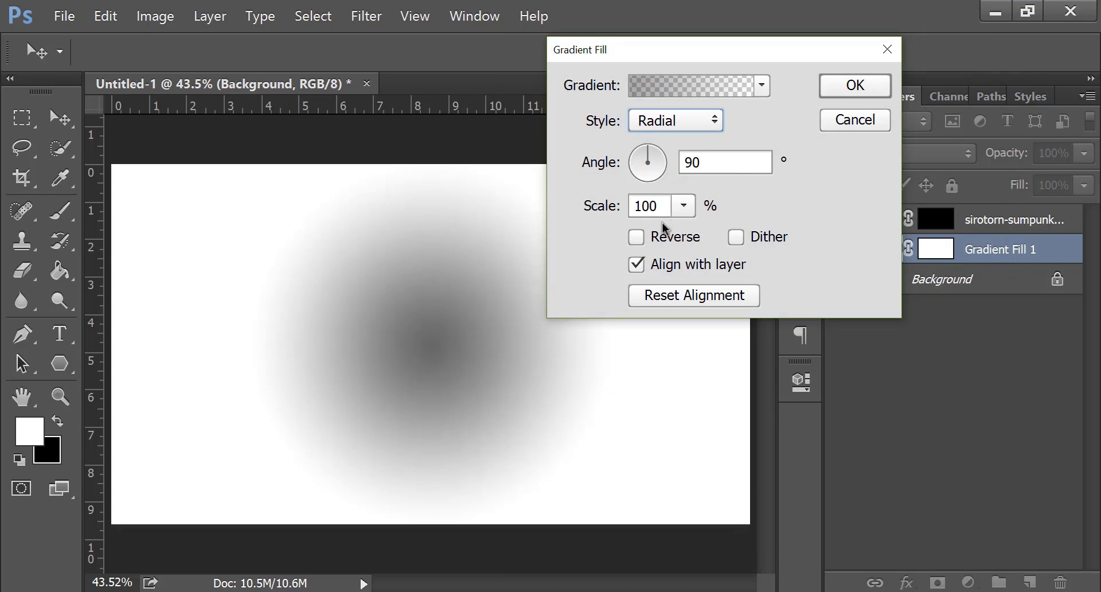
{"action": "left_click", "coordinate": [637, 237]}
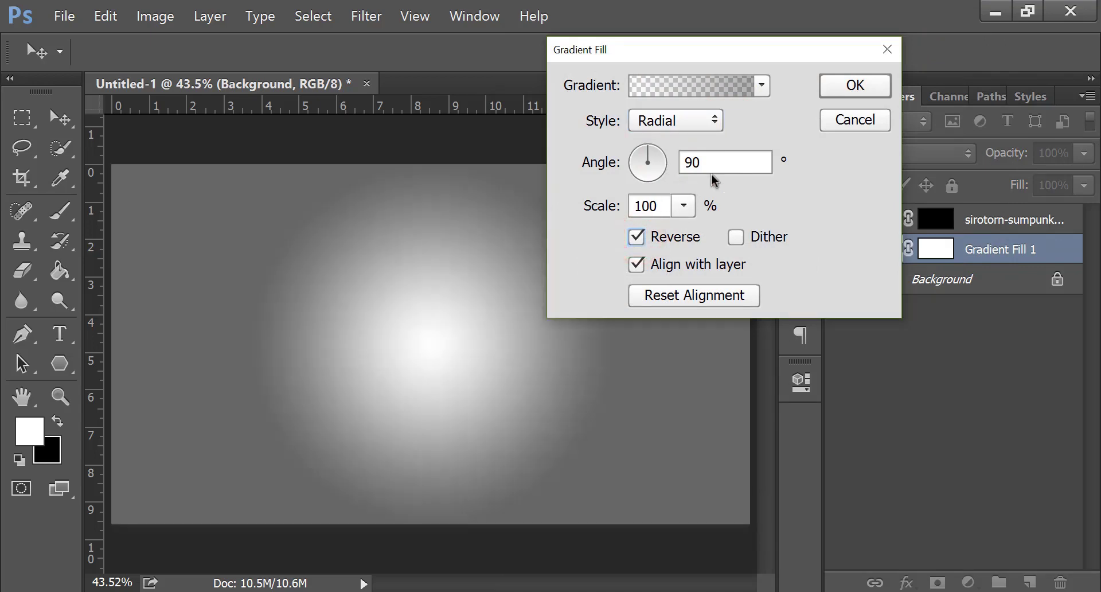
{"action": "left_click", "coordinate": [691, 160]}
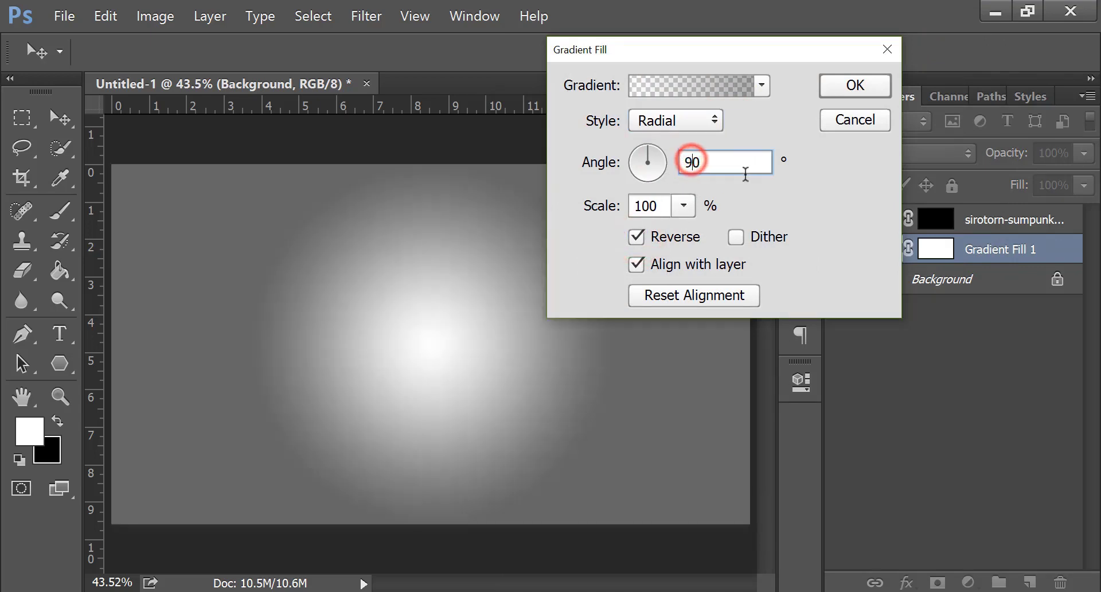
{"action": "key", "text": "BackSpace"}
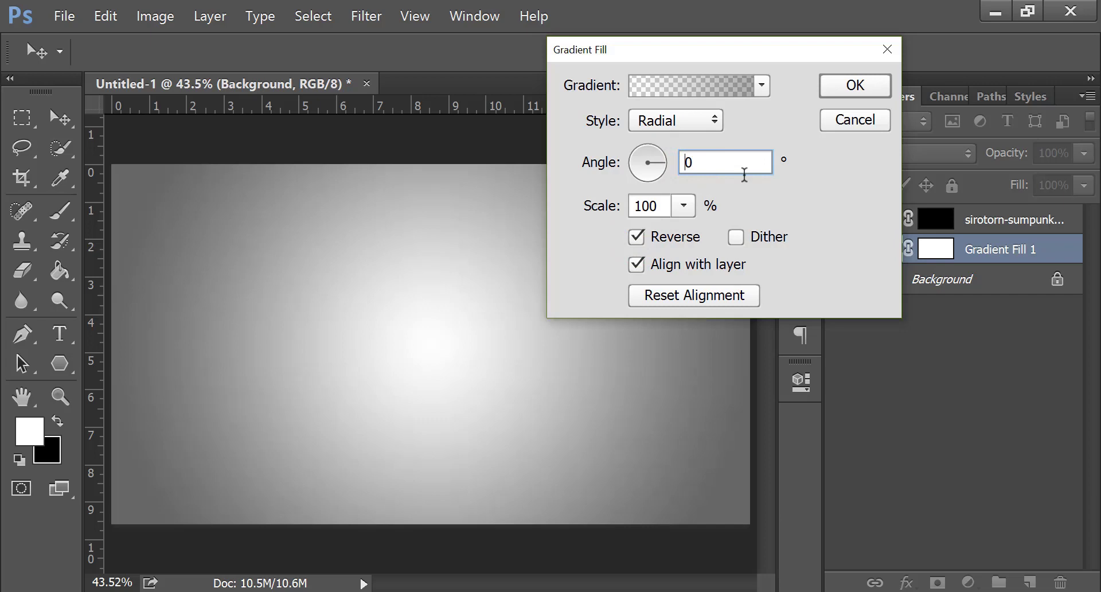
{"action": "left_click", "coordinate": [683, 207]}
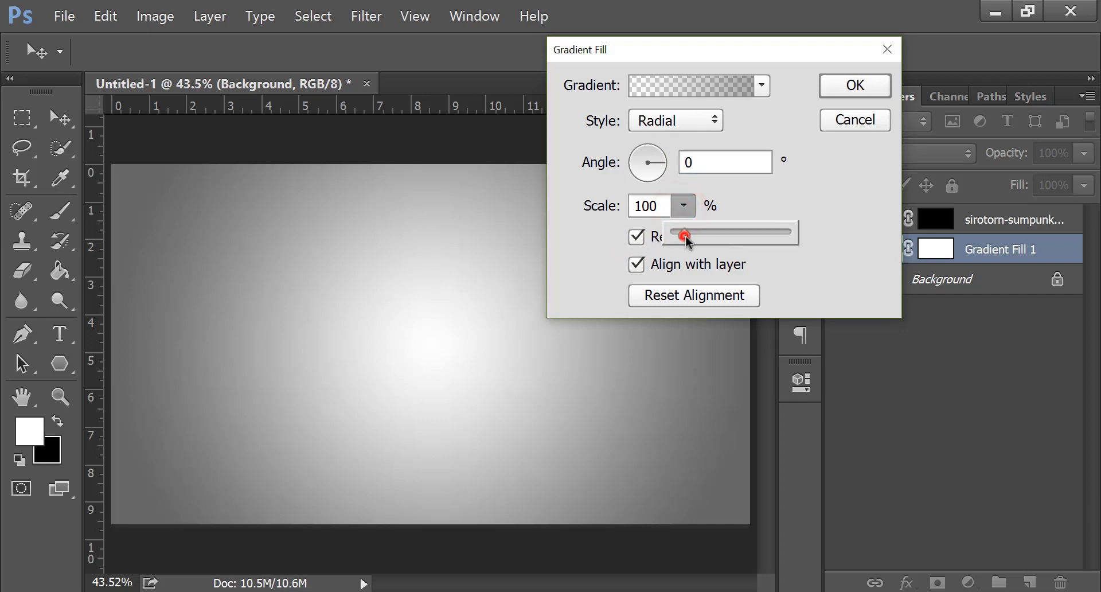
{"action": "left_click_drag", "start_coordinate": [686, 236], "coordinate": [698, 237]}
{"action": "left_click", "coordinate": [845, 86]}
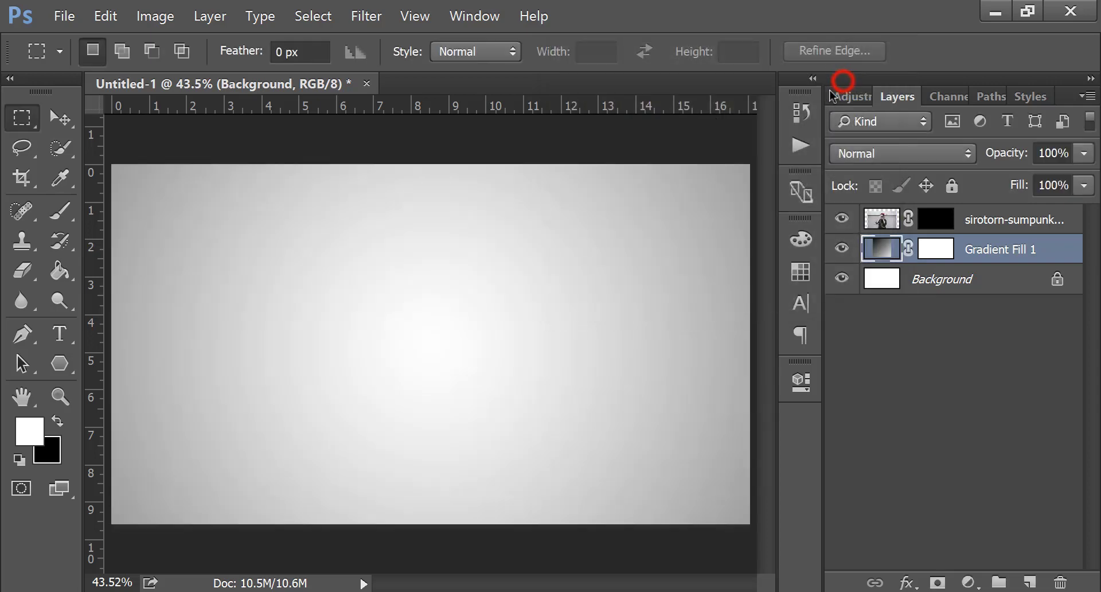
Activate the photo layer's mask and choose the 1365 px feather brush tip for the Brush tool.
{"action": "left_click", "coordinate": [985, 223]}
{"action": "left_click", "coordinate": [940, 218]}
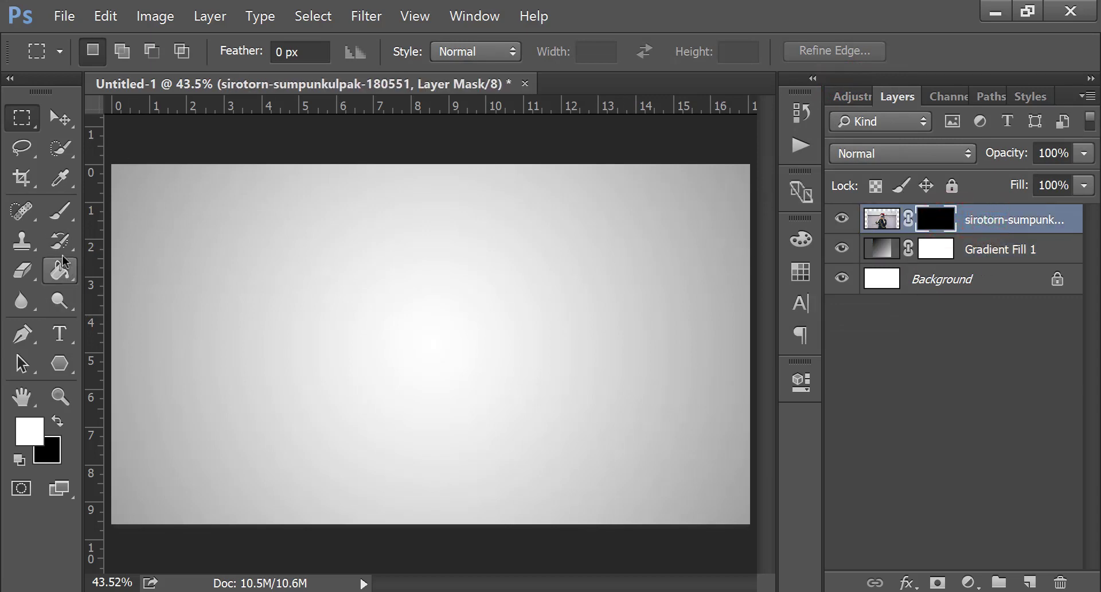
{"action": "left_click", "coordinate": [61, 212]}
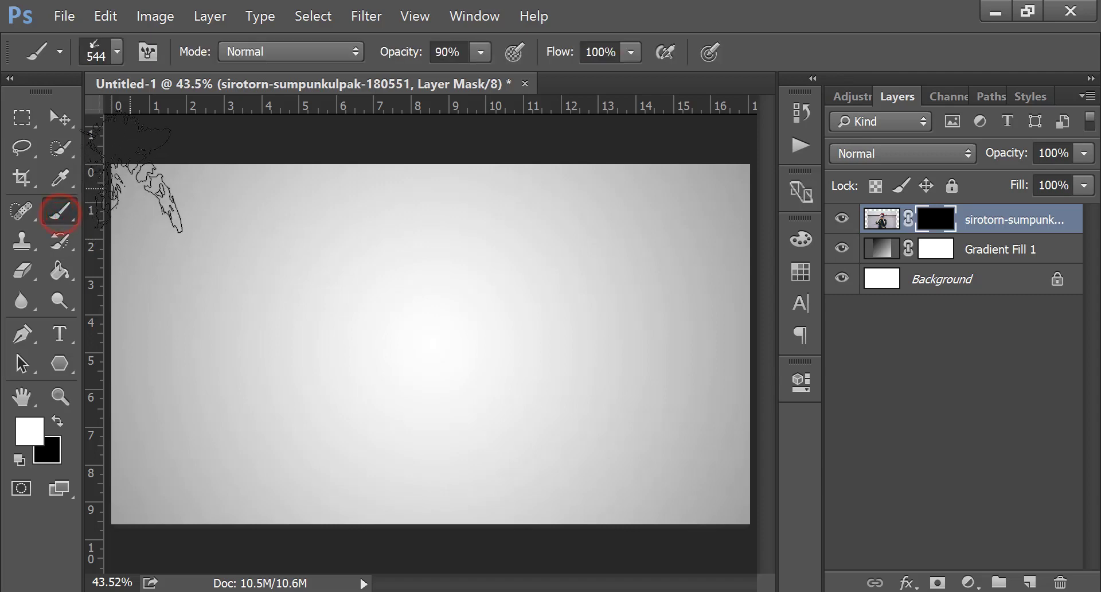
{"action": "right_click", "coordinate": [410, 240]}
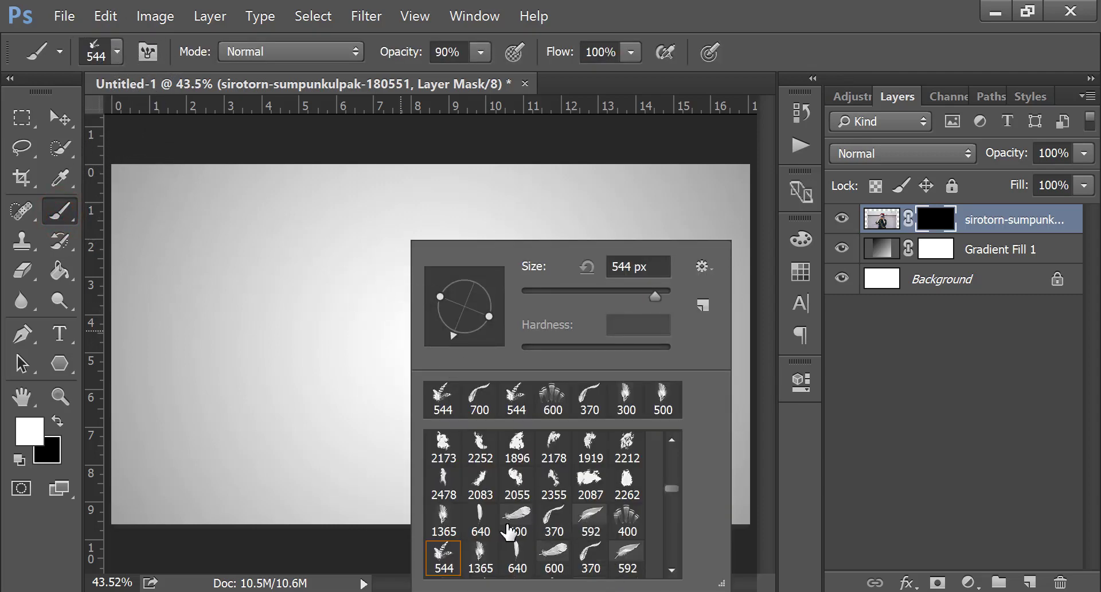
{"action": "left_click", "coordinate": [446, 518]}
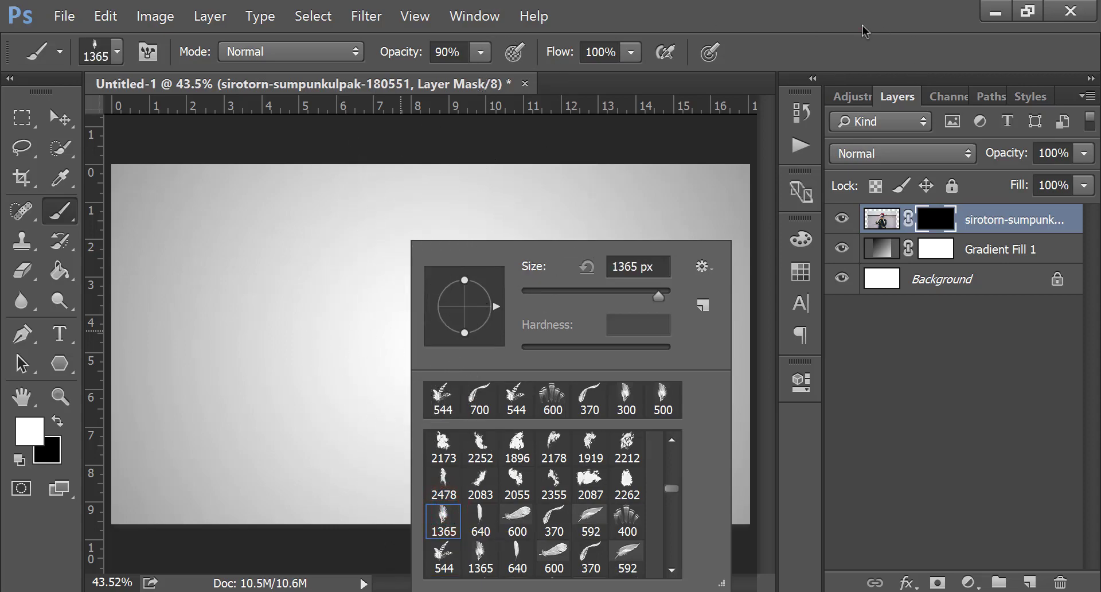
{"action": "left_click", "coordinate": [863, 26]}
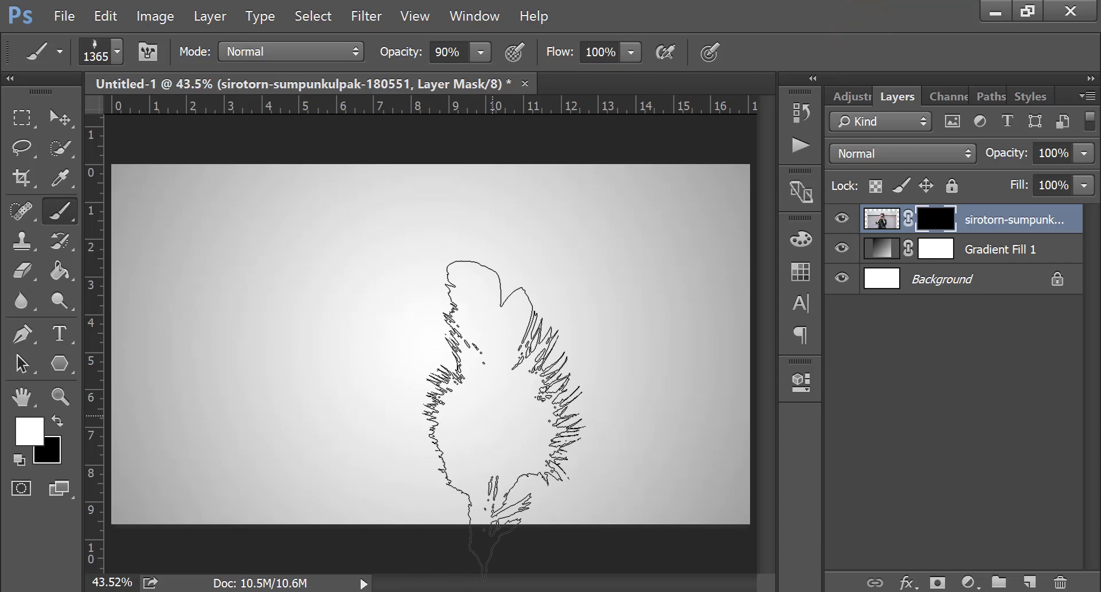
Reduce the feather brush size to 500 px.
{"action": "key", "text": "bracketleft"}
{"action": "key", "text": "bracketleft"}
{"action": "key", "text": "bracketleft"}
{"action": "key", "text": "bracketleft"}
{"action": "key", "text": "bracketleft"}
{"action": "key", "text": "bracketleft"}
{"action": "key", "text": "bracketleft"}
{"action": "key", "text": "bracketleft"}
{"action": "key", "text": "bracketleft"}
{"action": "key", "text": "bracketleft"}
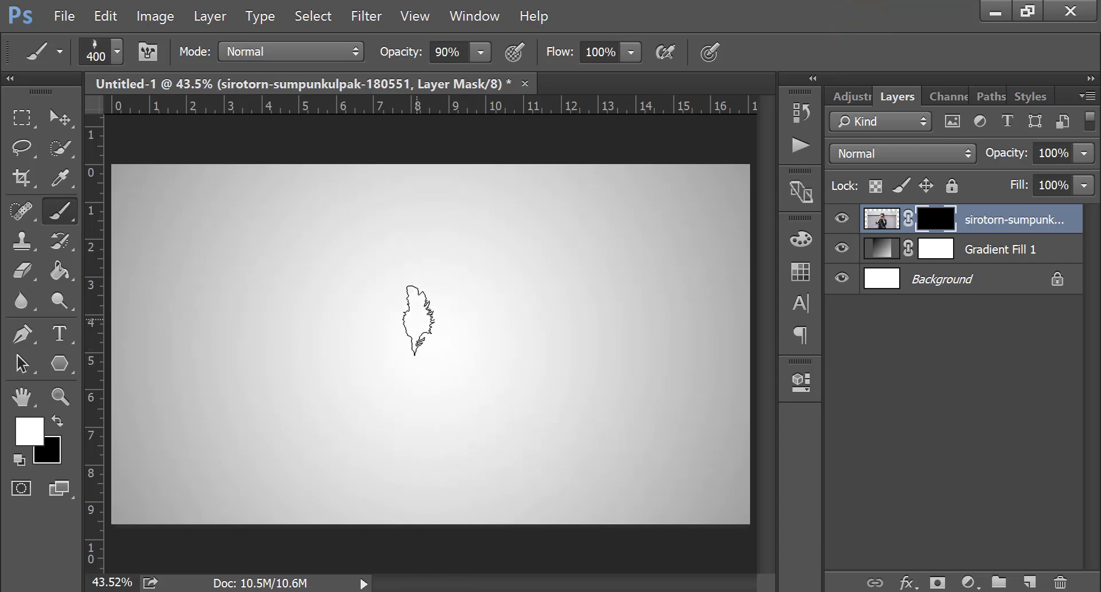
{"action": "key", "text": "bracketright"}
{"action": "key", "text": "bracketright"}
{"action": "key", "text": "bracketright"}
Rotate the feather brush tip to a diagonal angle and stamp it once in white at 400 px on the mask over the camera.
{"action": "right_click", "coordinate": [479, 241]}
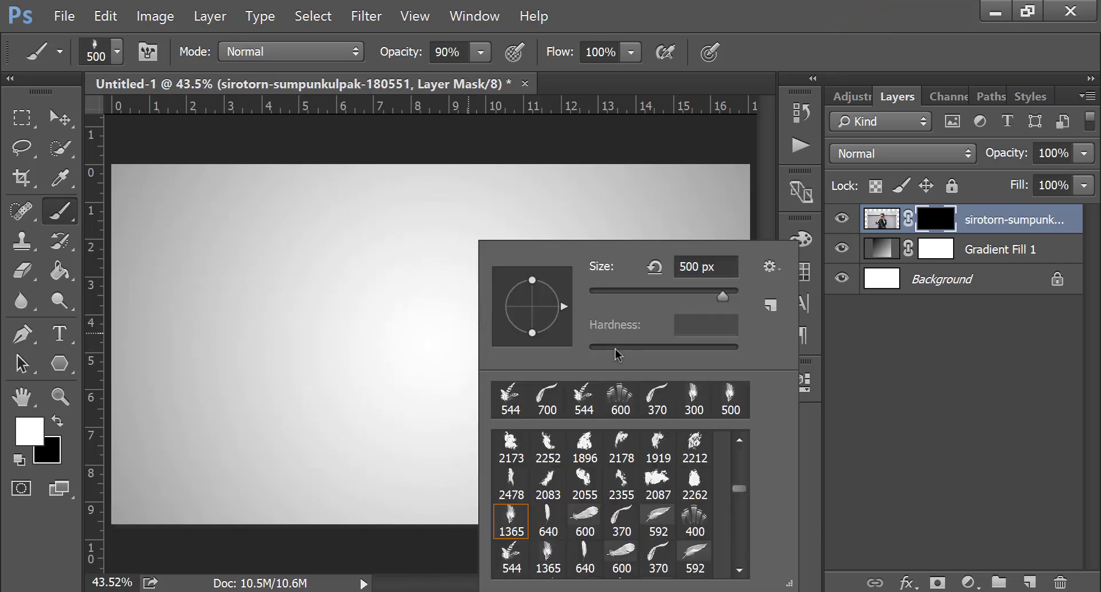
{"action": "mouse_move", "coordinate": [567, 313]}
{"action": "left_mouse_down"}
{"action": "mouse_move", "coordinate": [560, 305]}
{"action": "mouse_move", "coordinate": [546, 334]}
{"action": "left_mouse_up"}
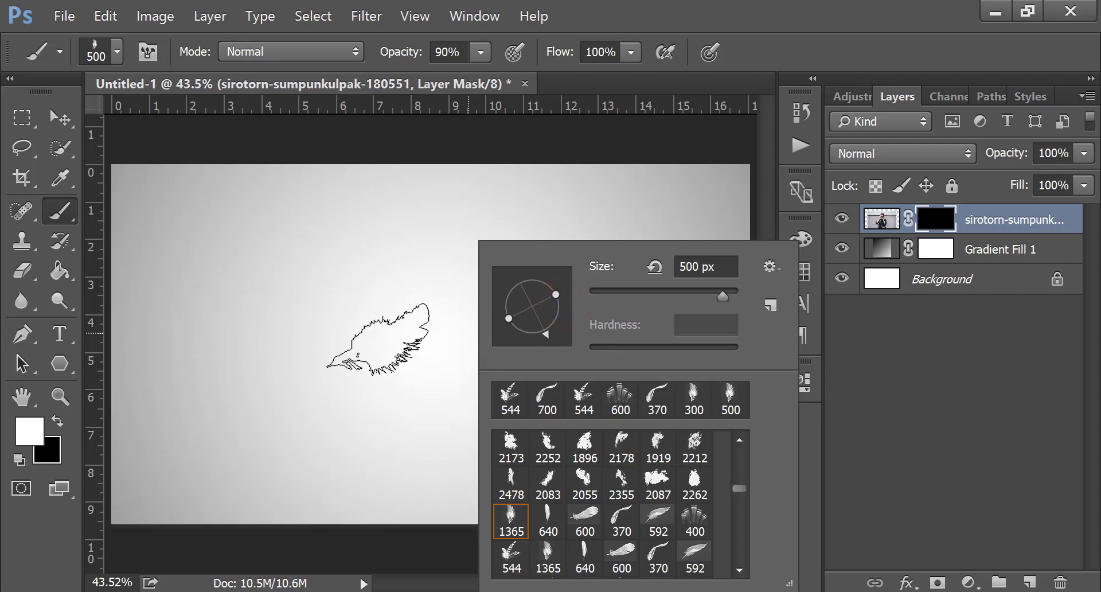
{"action": "left_click", "coordinate": [761, 36]}
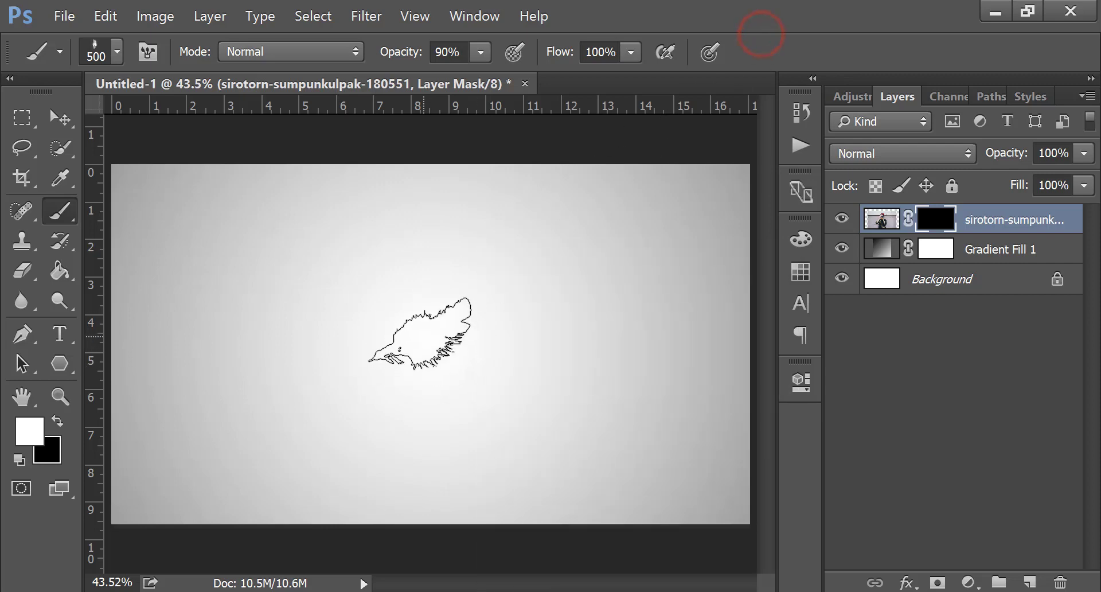
{"action": "left_click", "coordinate": [418, 305]}
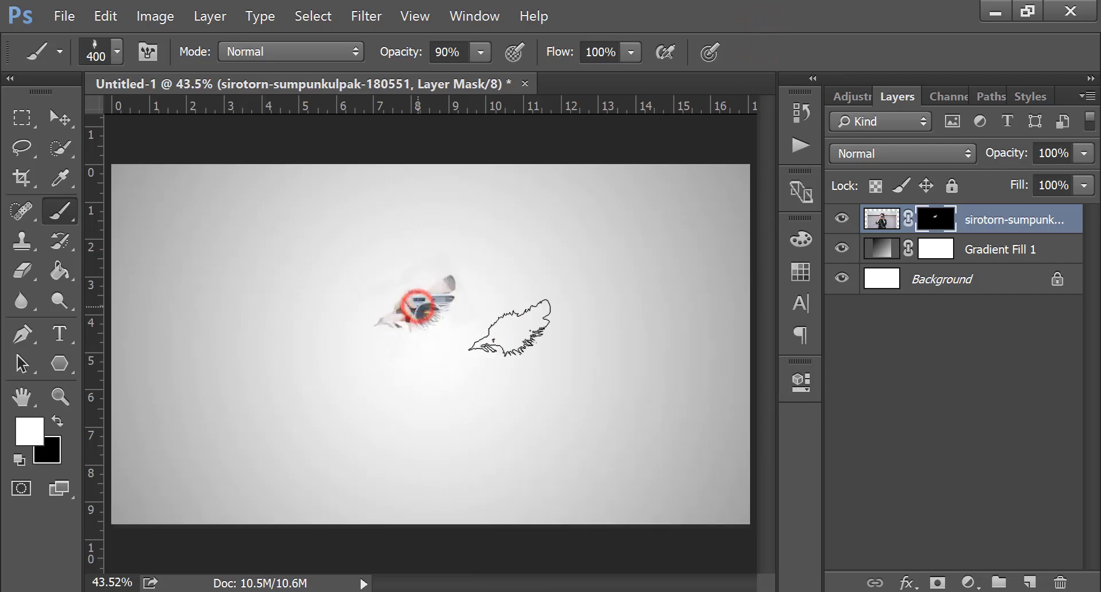
Switch to the 544 px multi-feather brush tip and stamp it once at 300 px just above the revealed camera area.
{"action": "right_click", "coordinate": [578, 347]}
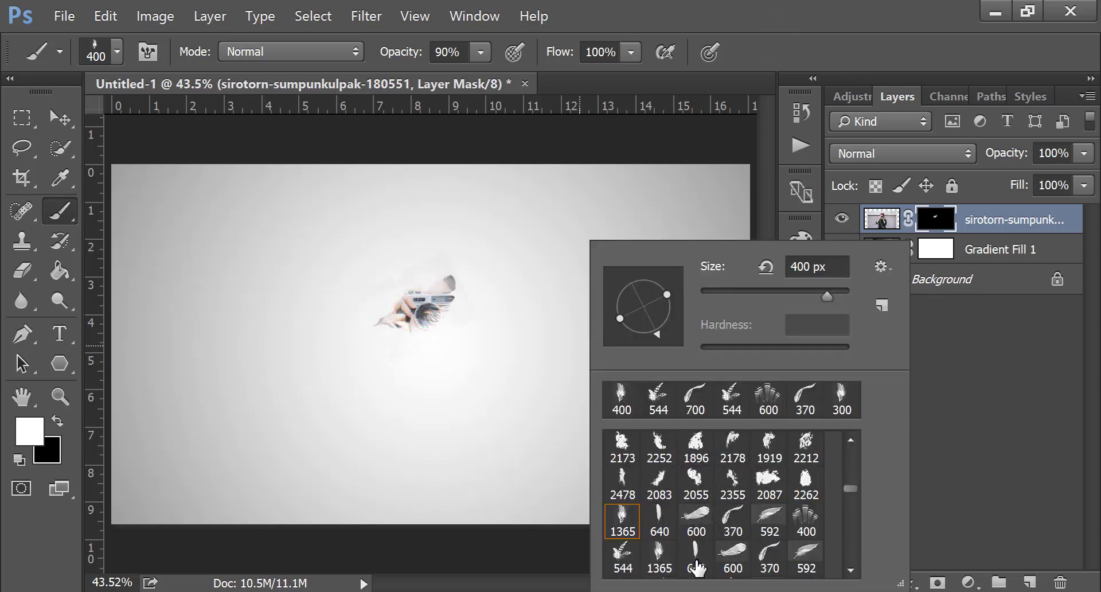
{"action": "left_click", "coordinate": [626, 555]}
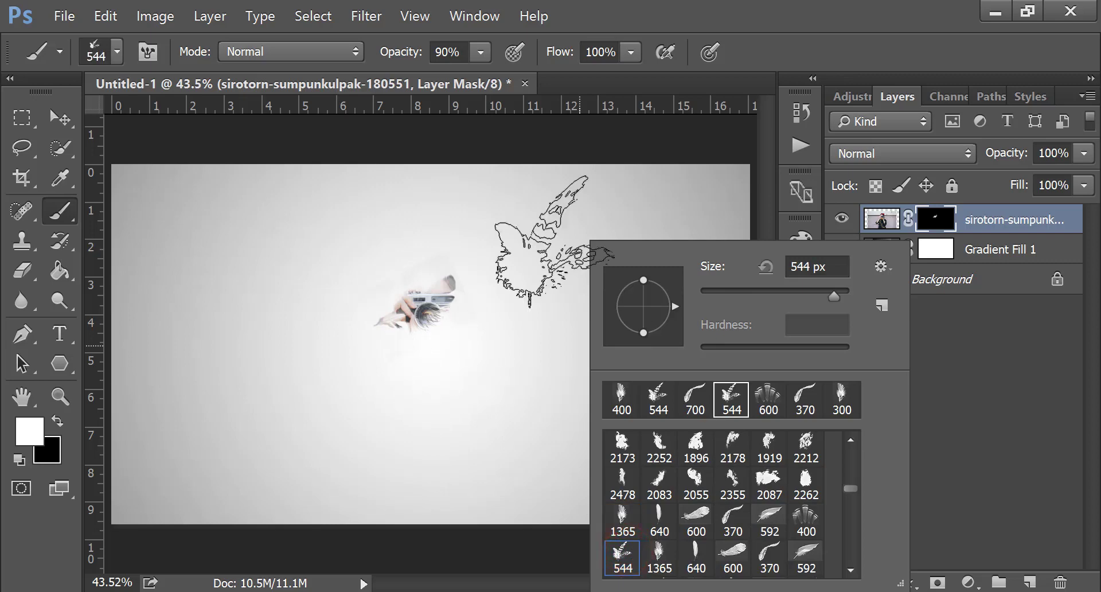
{"action": "left_click", "coordinate": [756, 30]}
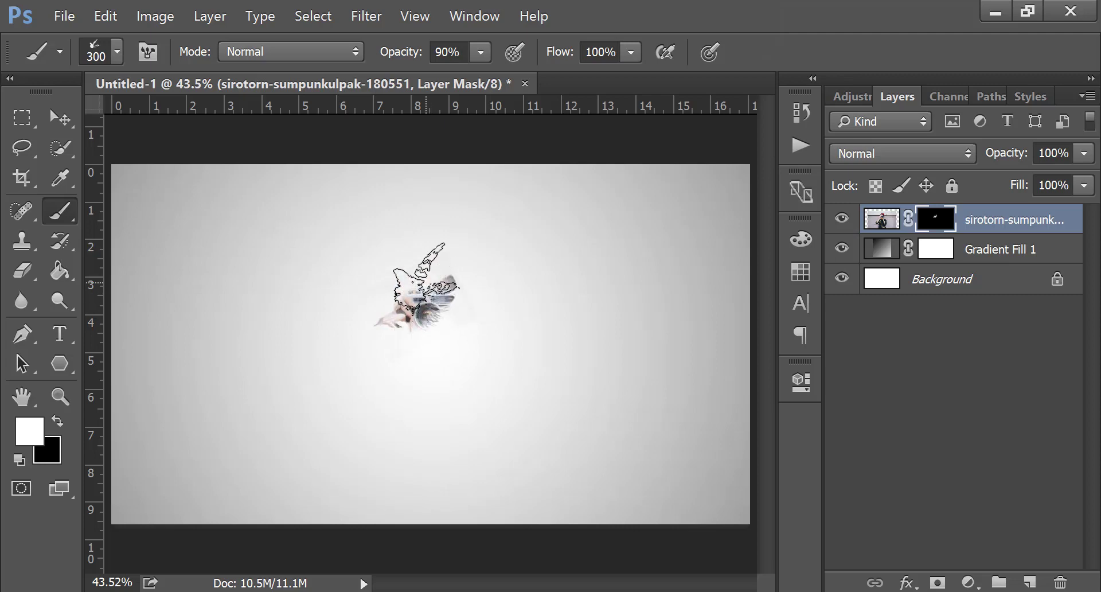
{"action": "left_click", "coordinate": [425, 278]}
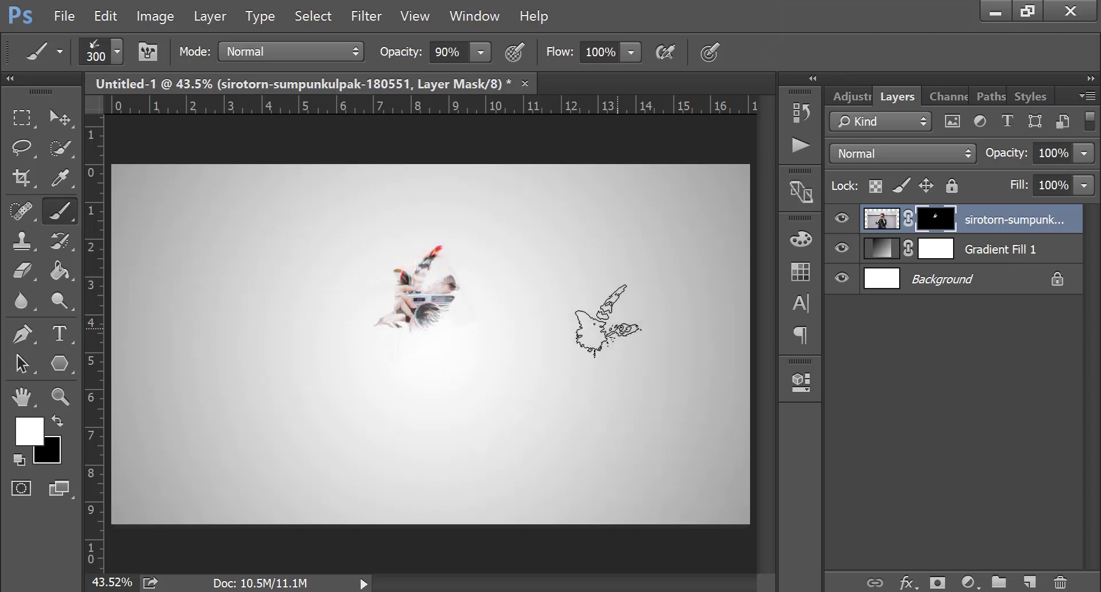
Choose the 370 px curved feather tip, rotate it about half a turn and stamp it once over the camera's right side on the mask.
{"action": "right_click", "coordinate": [605, 261]}
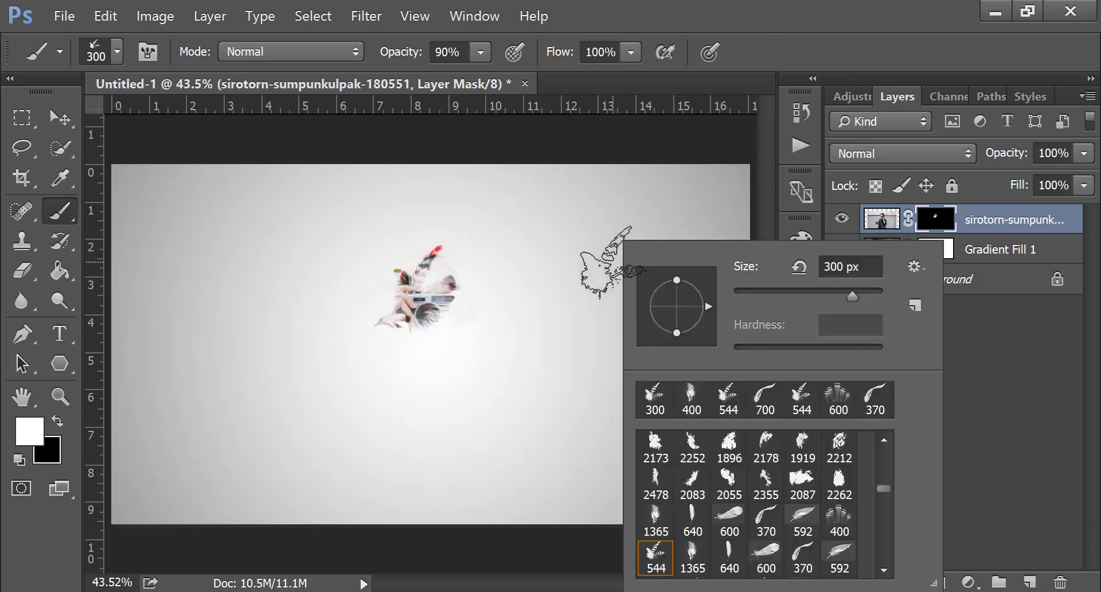
{"action": "left_click", "coordinate": [801, 558]}
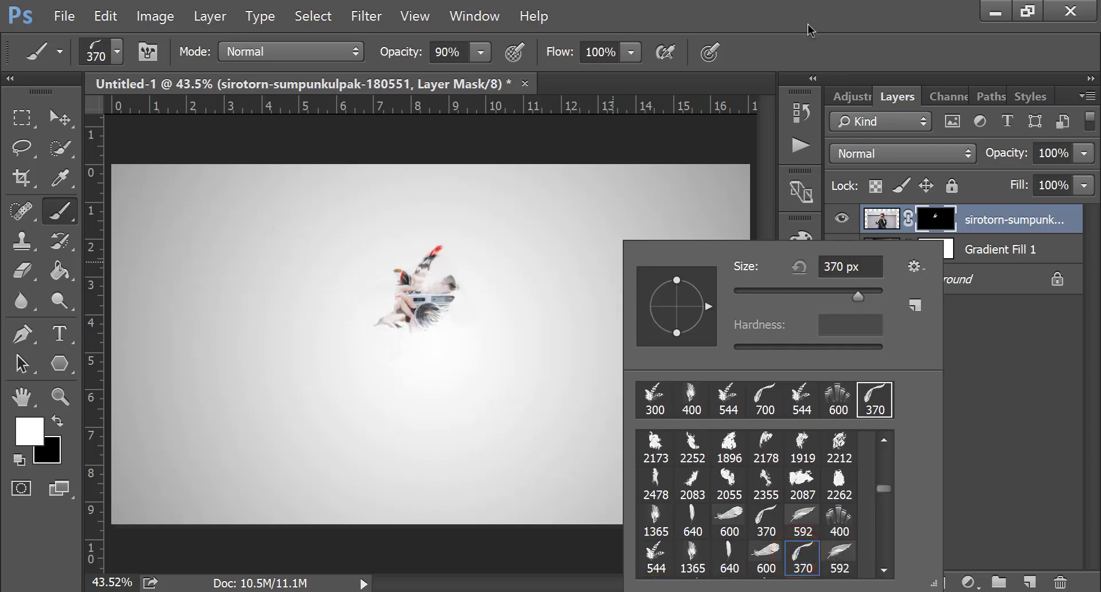
{"action": "mouse_move", "coordinate": [706, 310]}
{"action": "left_mouse_down"}
{"action": "mouse_move", "coordinate": [676, 275]}
{"action": "mouse_move", "coordinate": [645, 327]}
{"action": "left_mouse_up"}
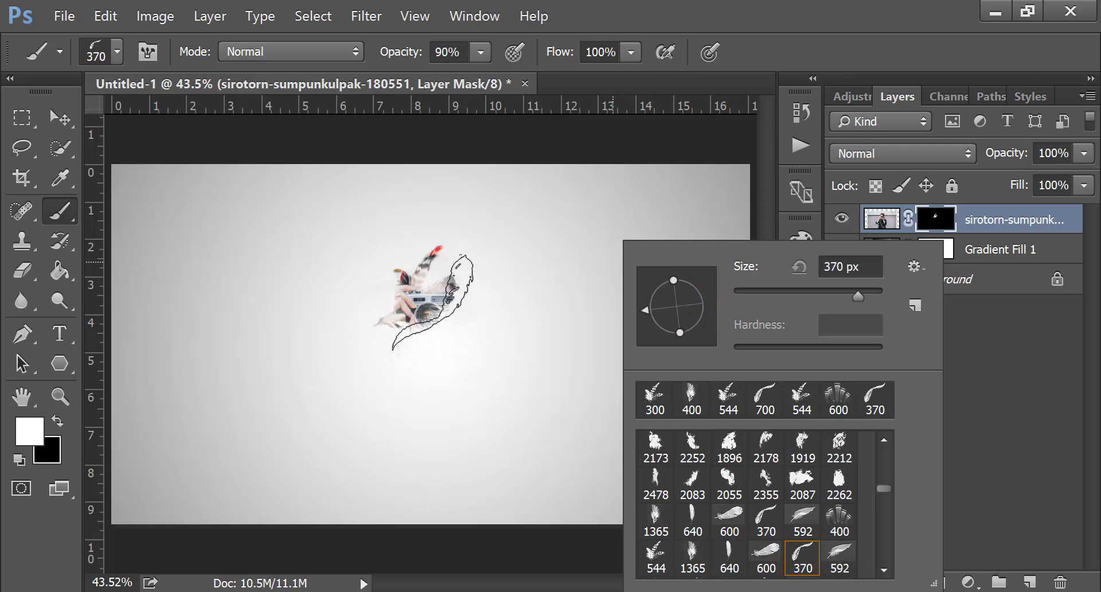
{"action": "left_click", "coordinate": [433, 302]}
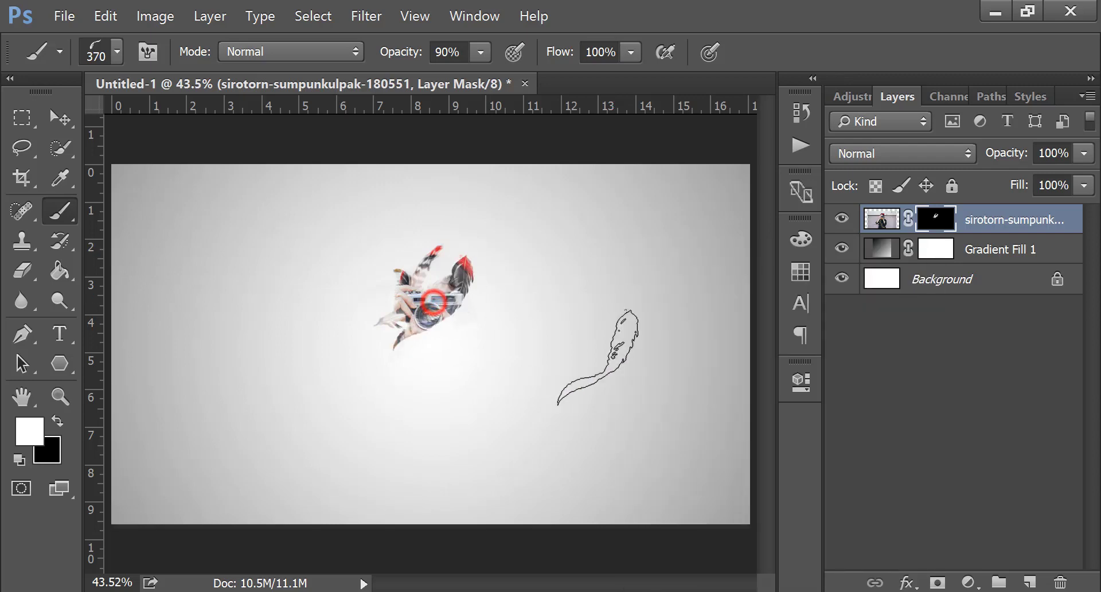
Switch to the 400 px fan-shaped feather tip, rotate it about a quarter turn to face left and stamp it once over the camera's left side.
{"action": "right_click", "coordinate": [639, 368]}
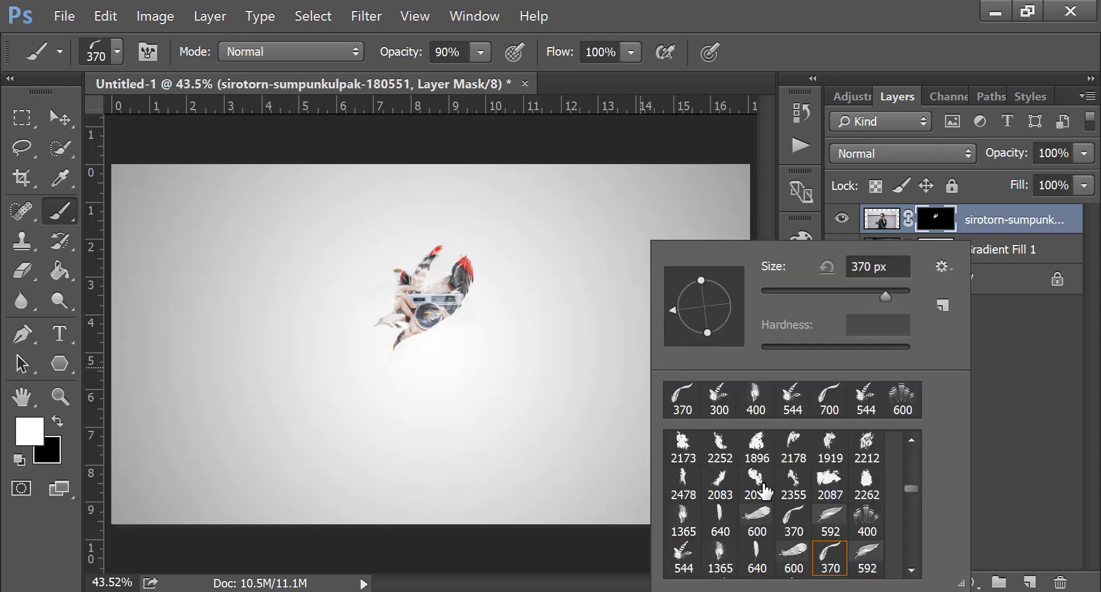
{"action": "scroll", "coordinate": [823, 529], "scroll_direction": "down", "scroll_amount": 1}
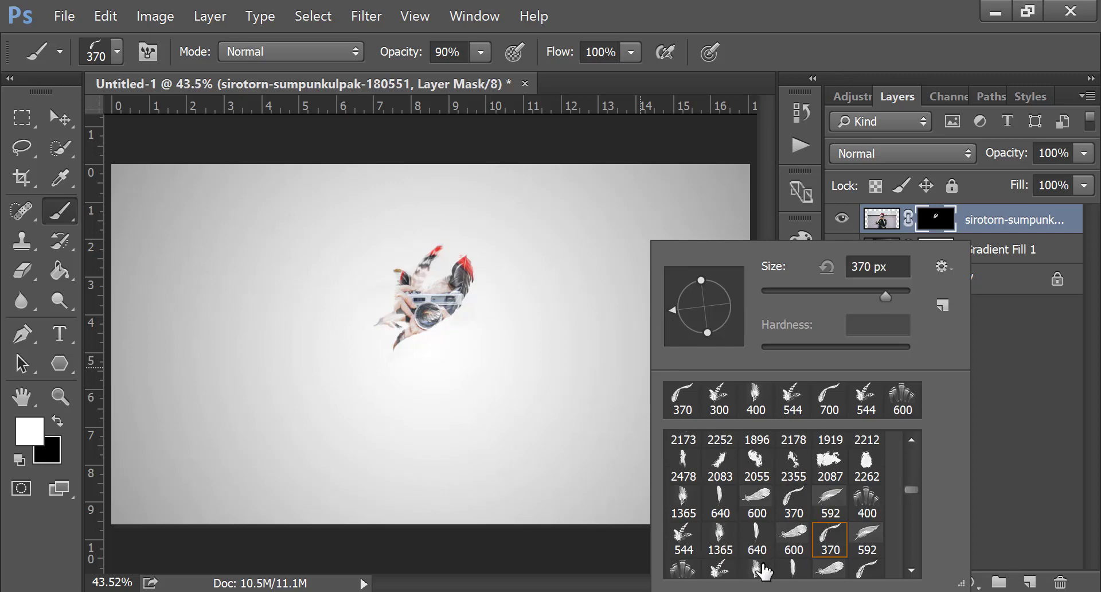
{"action": "left_click", "coordinate": [681, 570]}
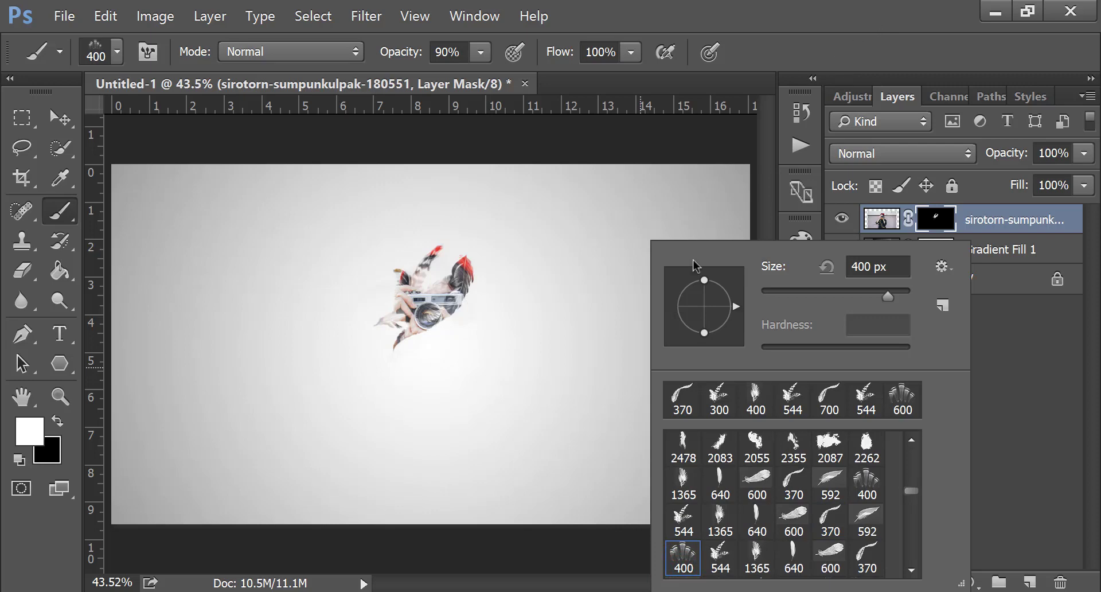
{"action": "left_click_drag", "start_coordinate": [706, 269], "coordinate": [699, 271]}
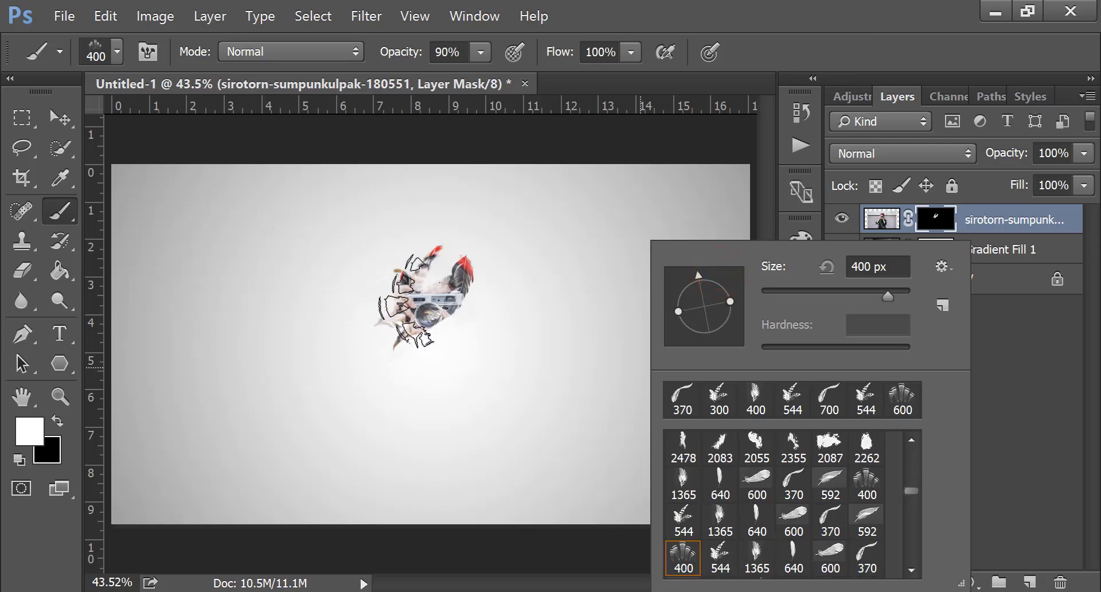
{"action": "left_click", "coordinate": [422, 295]}
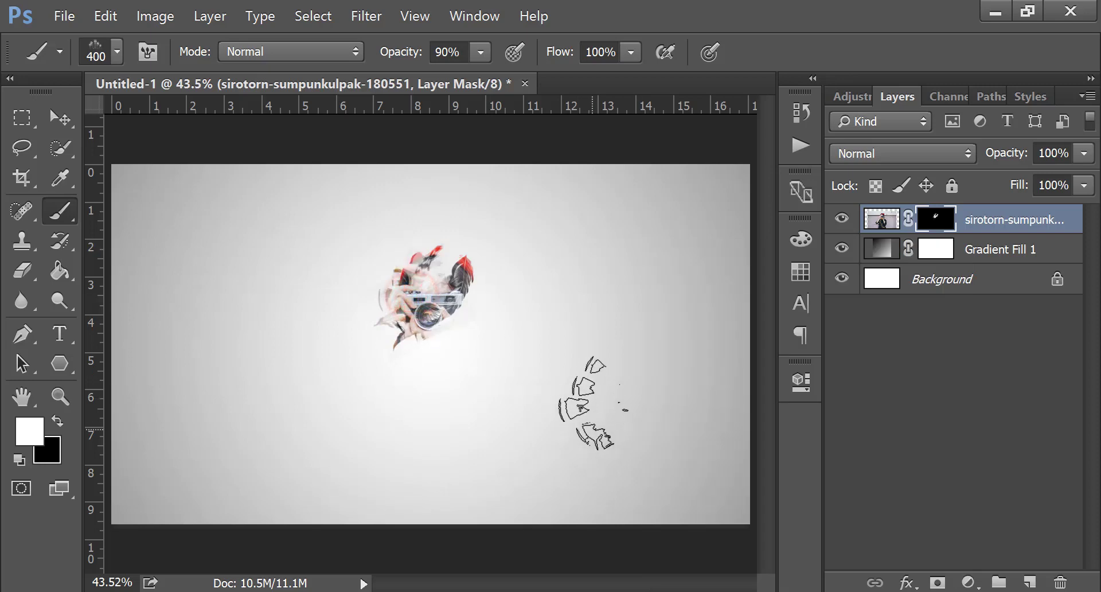
Choose the 1365 px feather brush tip and rotate it to a diagonal angle pointing down to the left.
{"action": "right_click", "coordinate": [599, 360]}
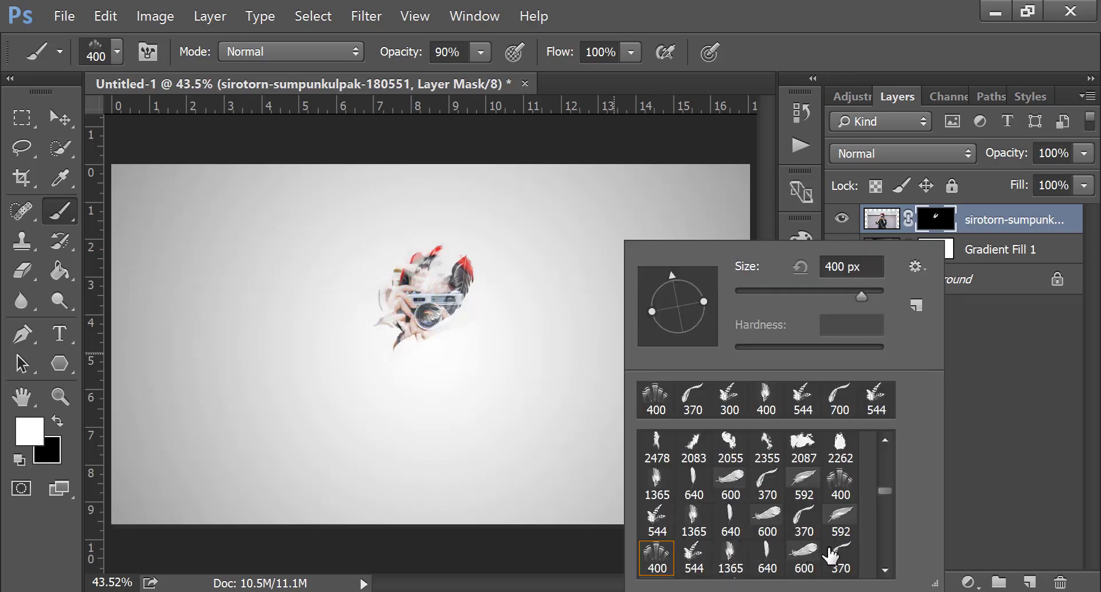
{"action": "left_click", "coordinate": [730, 554]}
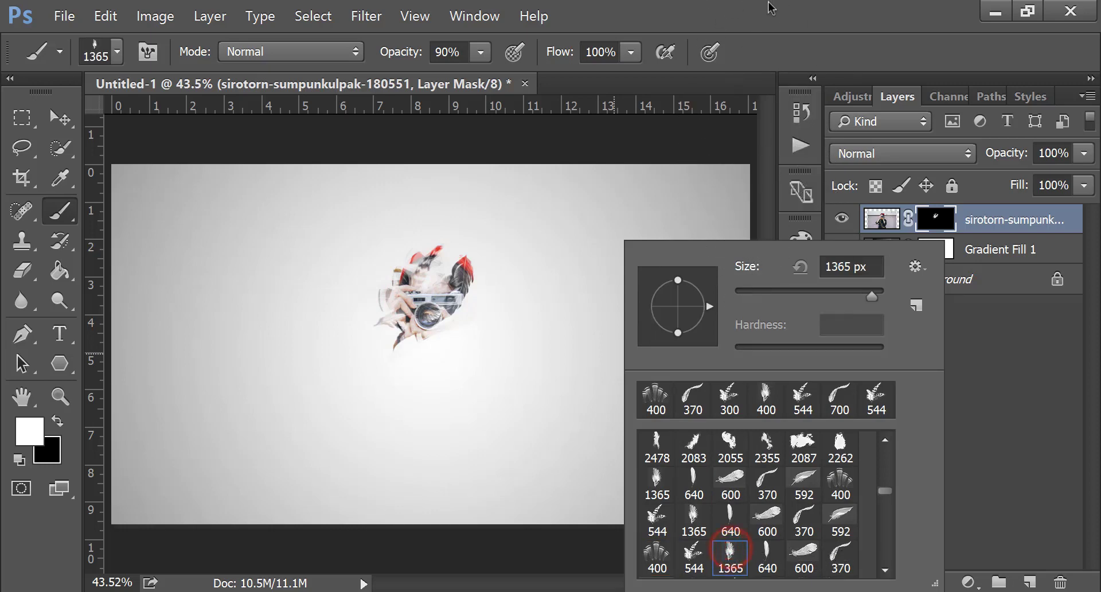
{"action": "left_click_drag", "start_coordinate": [714, 309], "coordinate": [630, 330]}
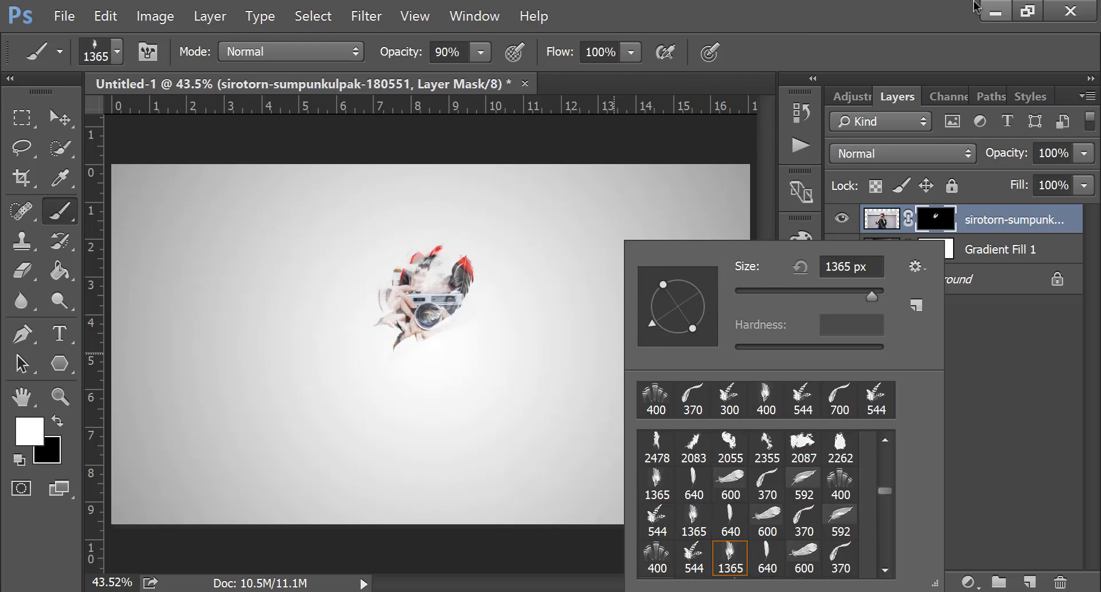
Reduce the diagonal feather brush to 600 px and stamp it once over the camera and hands on the mask.
{"action": "left_click", "coordinate": [814, 43]}
{"action": "key", "text": "bracketleft"}
{"action": "key", "text": "bracketleft"}
{"action": "key", "text": "bracketleft"}
{"action": "key", "text": "bracketleft"}
{"action": "key", "text": "bracketleft"}
{"action": "key", "text": "bracketleft"}
{"action": "key", "text": "bracketleft"}
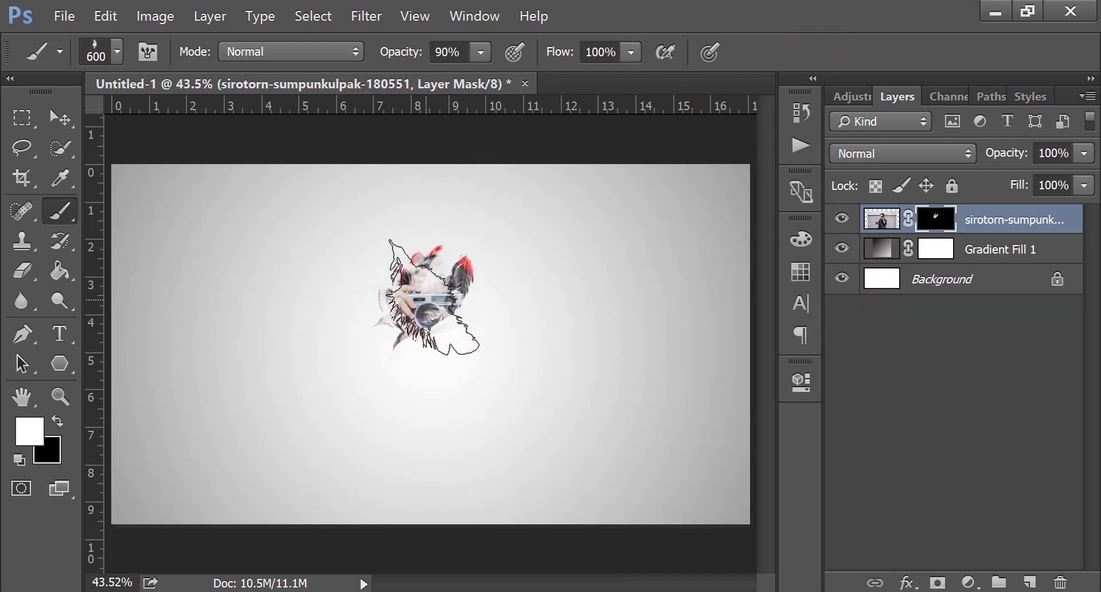
{"action": "key", "text": "bracketright"}
{"action": "left_click", "coordinate": [429, 304]}
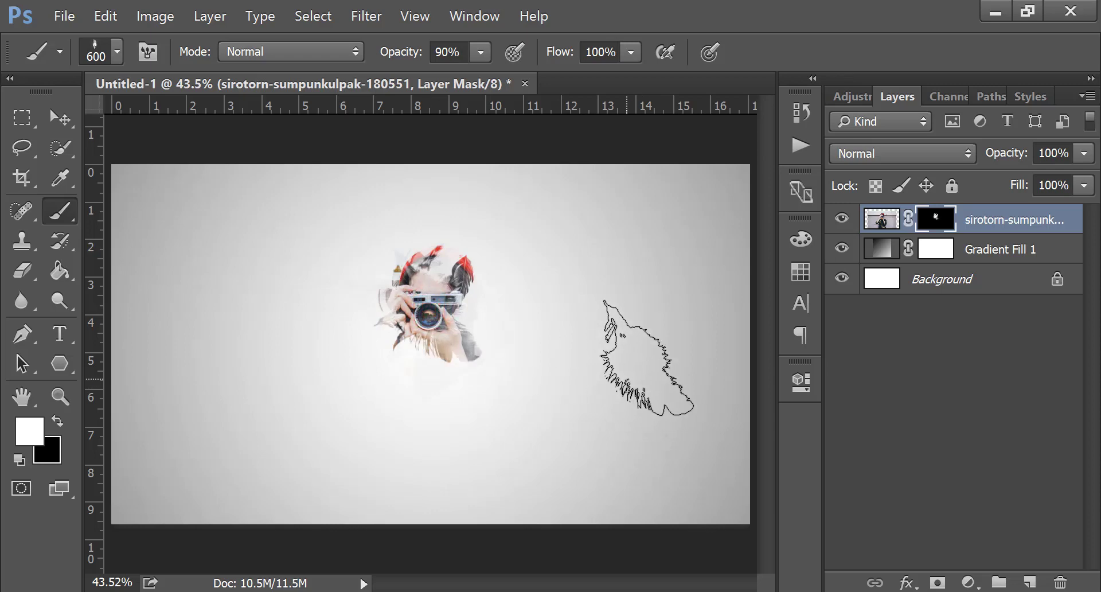
Choose the 544 px multi-feather brush tip and rotate it about a quarter turn so its feathers point downward.
{"action": "right_click", "coordinate": [638, 355]}
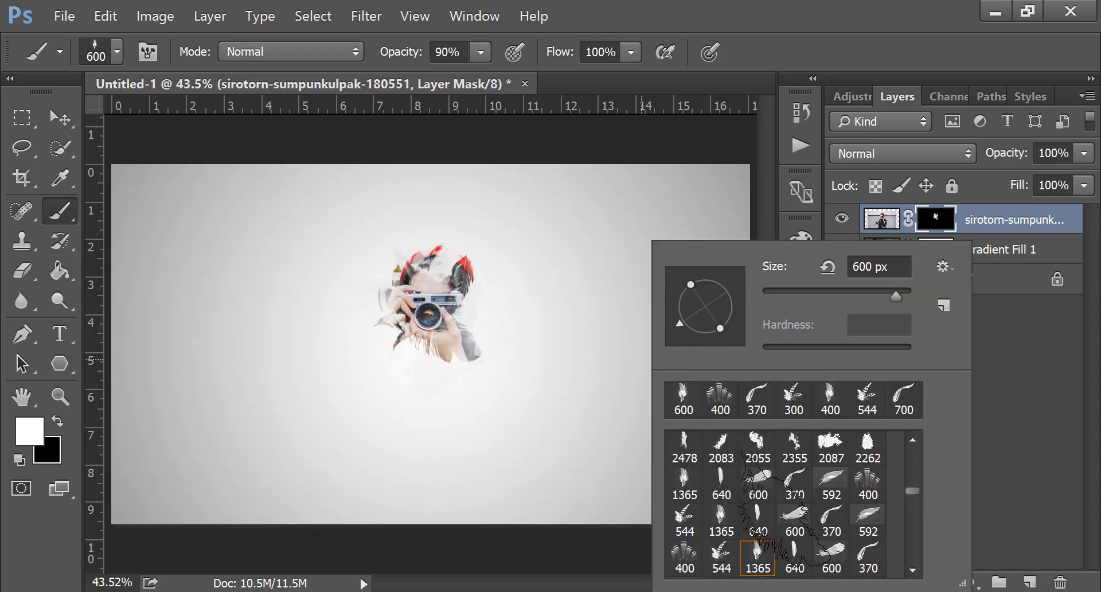
{"action": "left_click", "coordinate": [680, 519]}
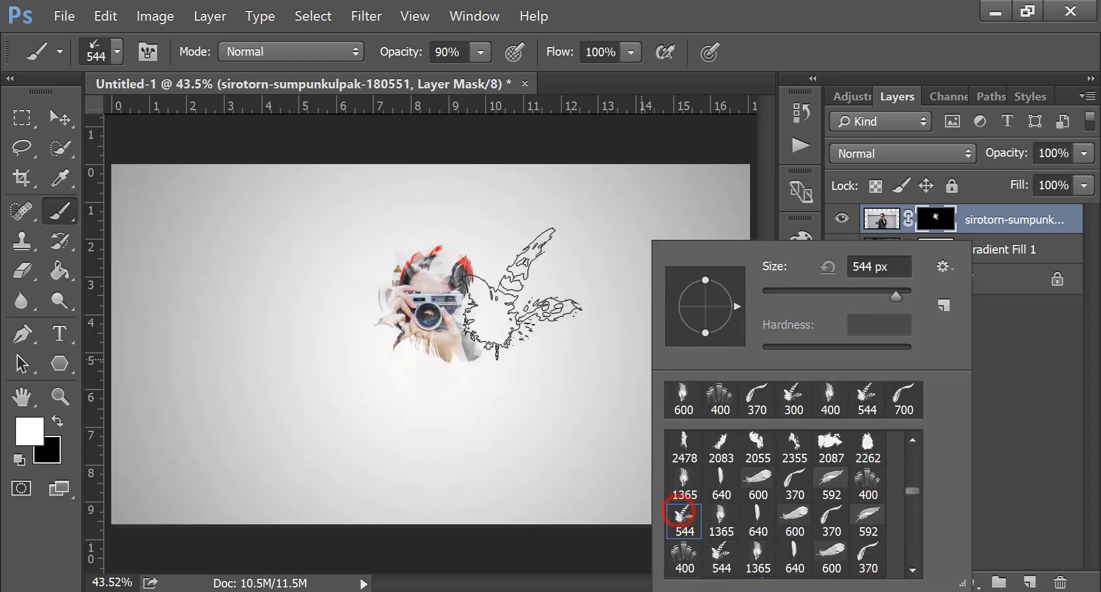
{"action": "left_click", "coordinate": [764, 55]}
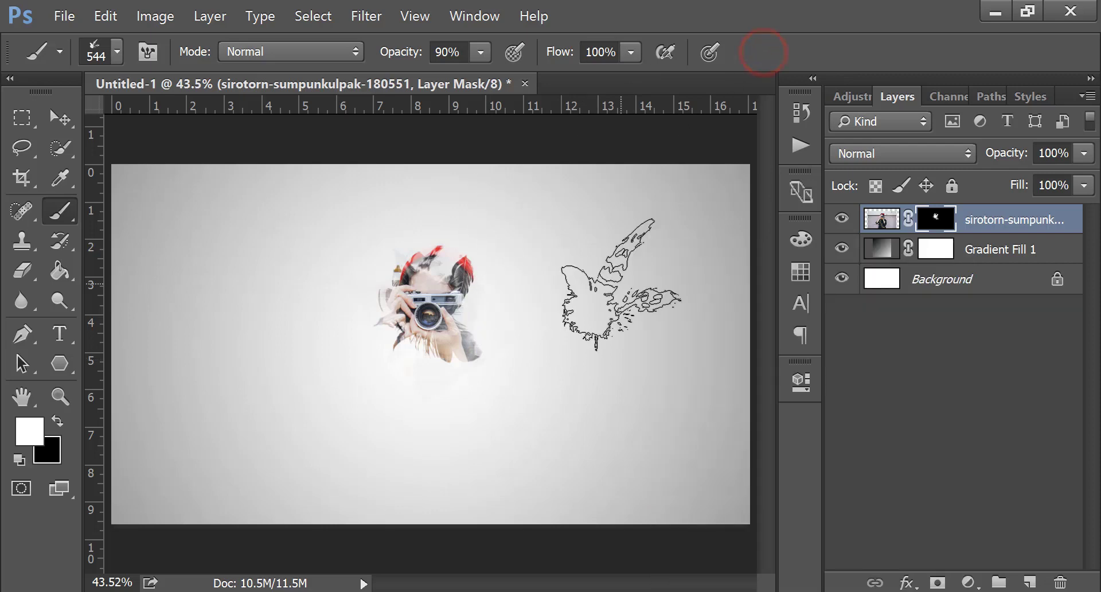
{"action": "right_click", "coordinate": [618, 321]}
{"action": "mouse_move", "coordinate": [719, 303]}
{"action": "left_mouse_down"}
{"action": "mouse_move", "coordinate": [687, 274]}
{"action": "mouse_move", "coordinate": [657, 286]}
{"action": "mouse_move", "coordinate": [679, 340]}
{"action": "left_mouse_up"}
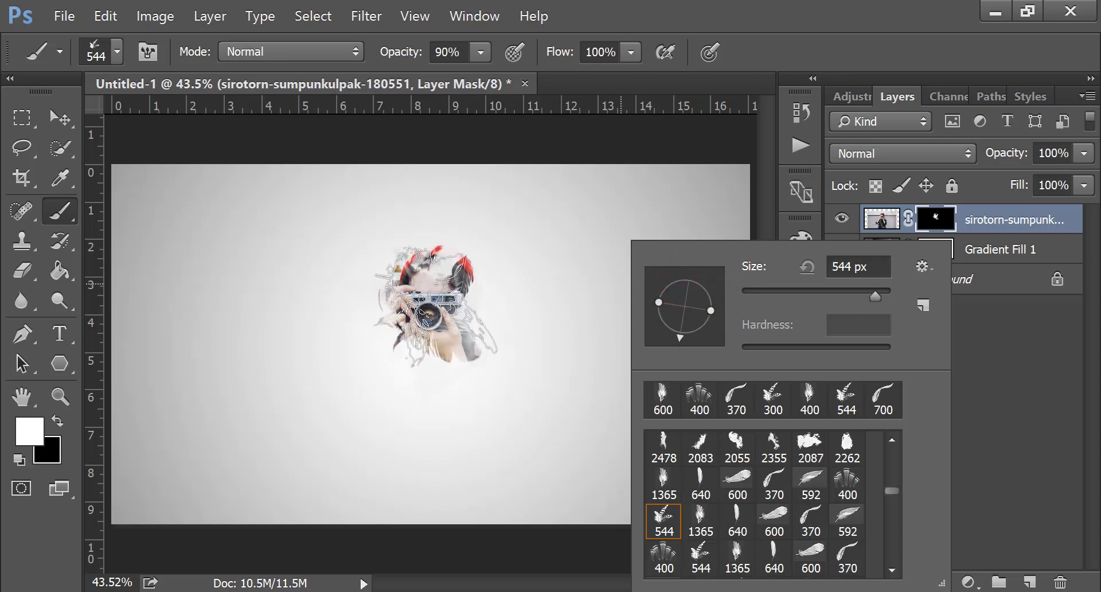
{"action": "left_click", "coordinate": [794, 7]}
Enlarge the multi-feather brush to 700 px and stamp it once below the camera so its feathers hang down from the hands.
{"action": "key", "text": "bracketright"}
{"action": "key", "text": "bracketright"}
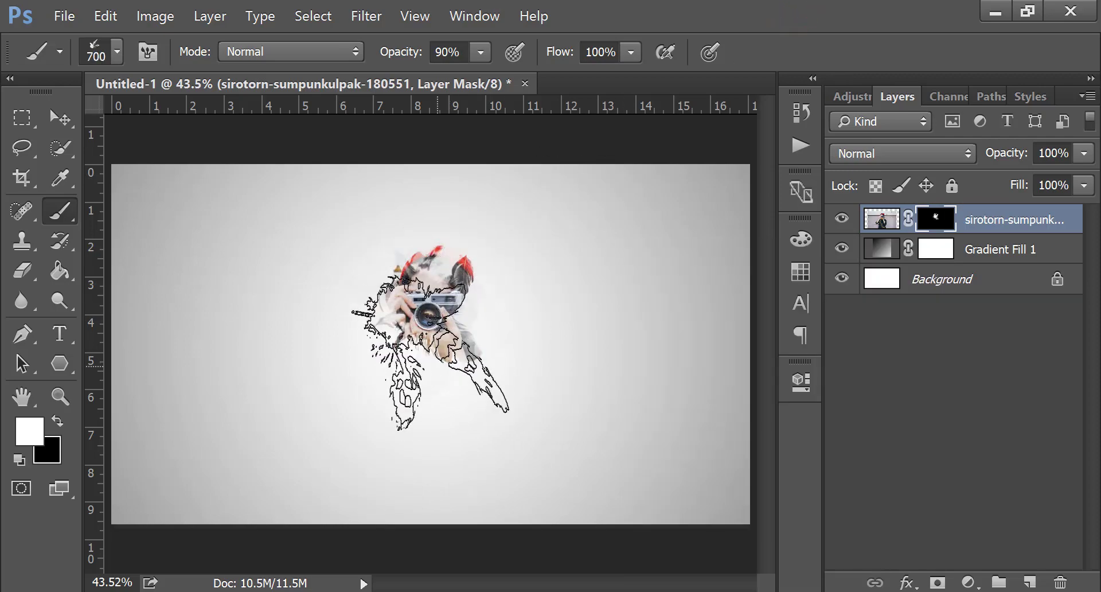
{"action": "left_click", "coordinate": [430, 347]}
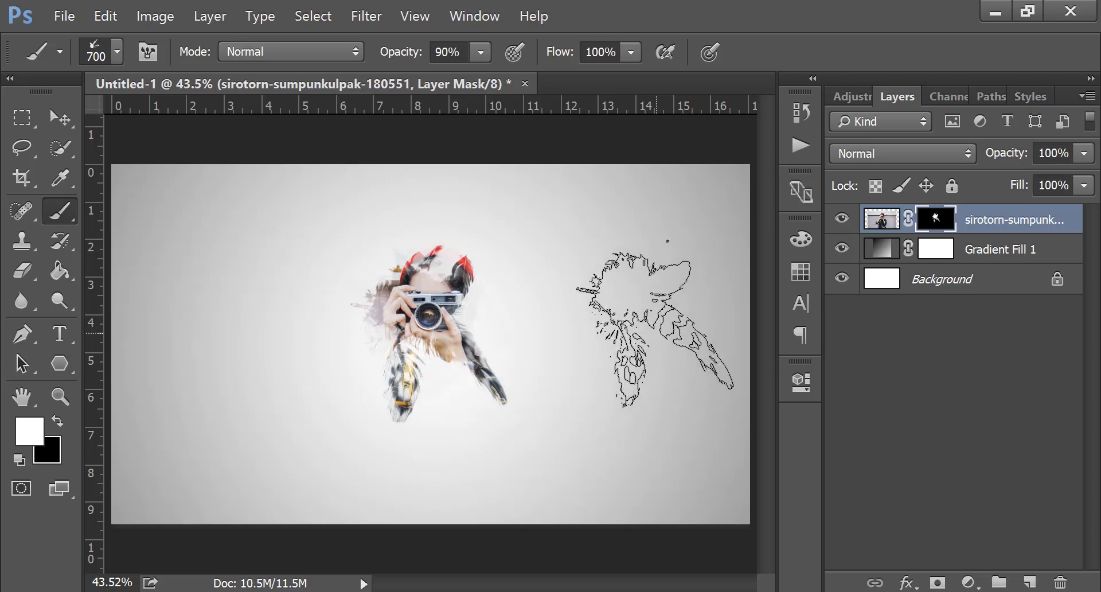
Try the 640 px feather tip, and settle on the unrotated 1365 px feather brush tip.
{"action": "right_click", "coordinate": [658, 330]}
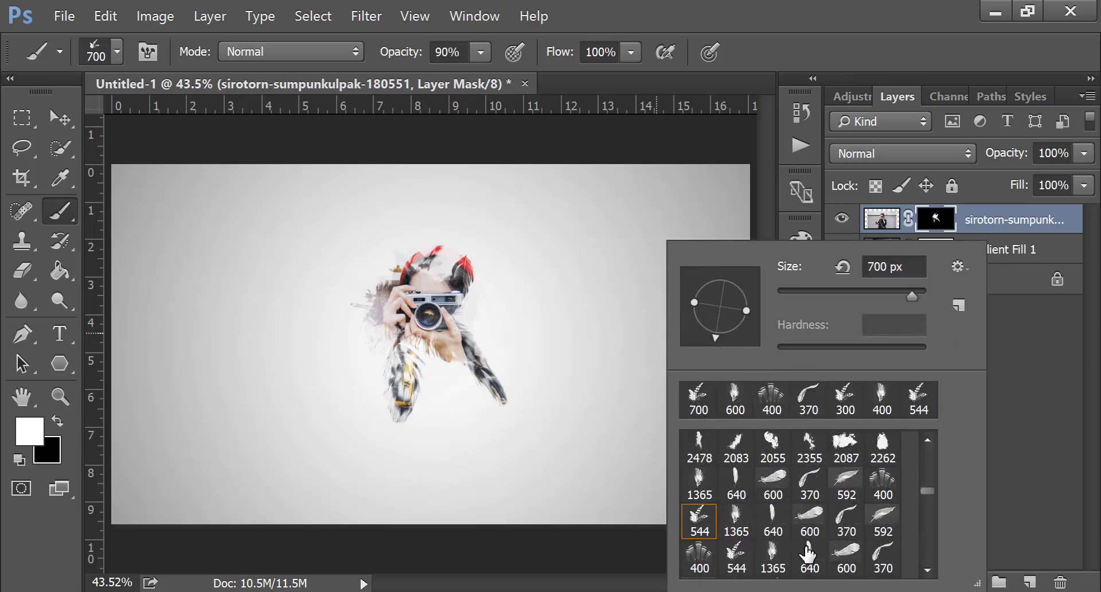
{"action": "left_click", "coordinate": [735, 483]}
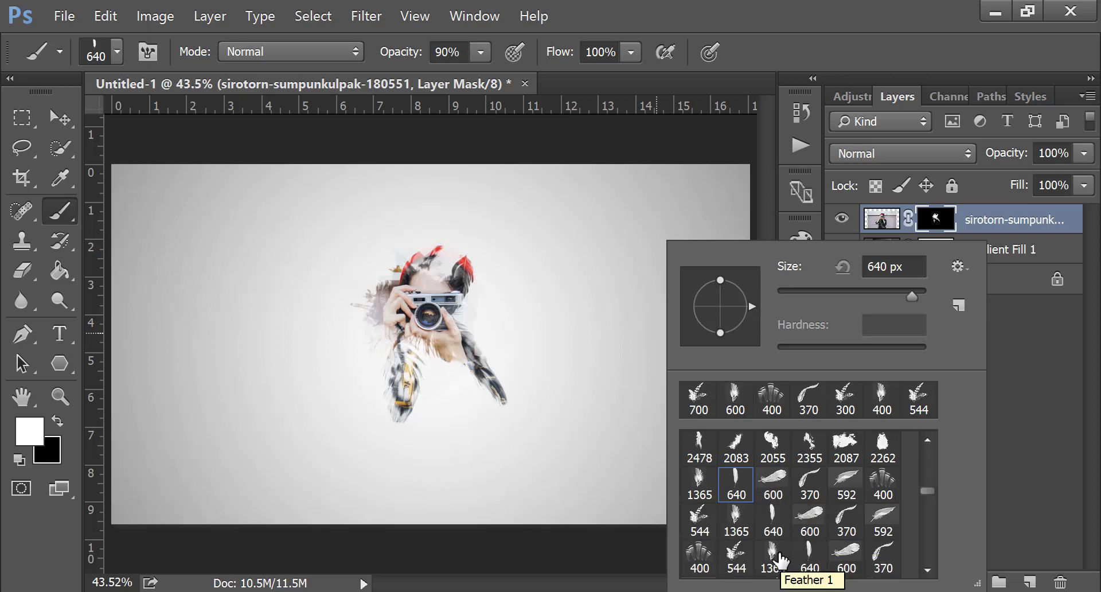
{"action": "scroll", "coordinate": [774, 516], "scroll_direction": "down", "scroll_amount": 1}
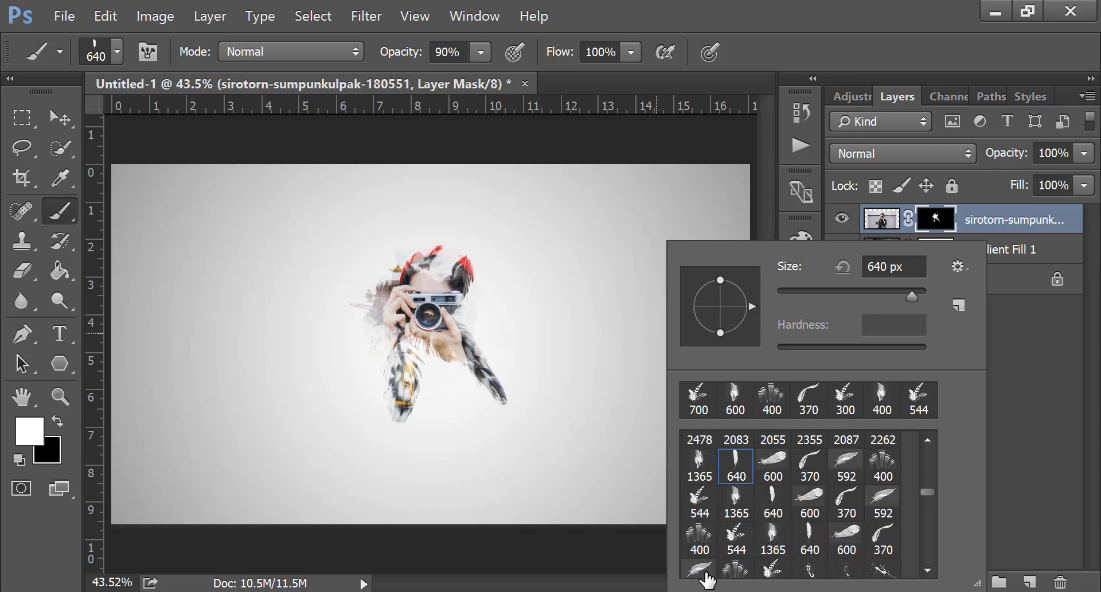
{"action": "left_click", "coordinate": [773, 545]}
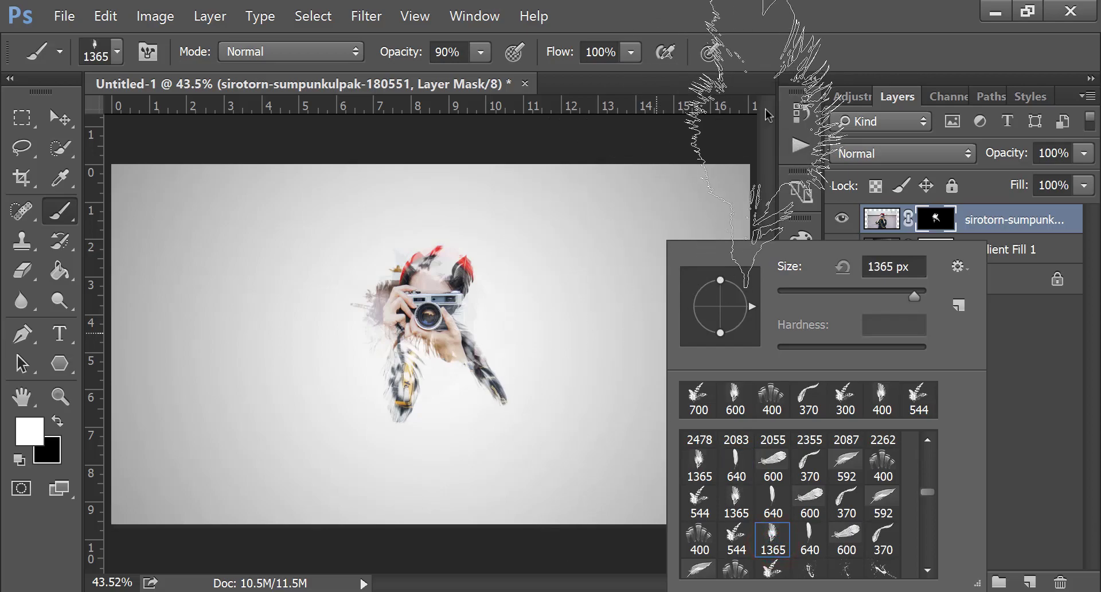
{"action": "left_click", "coordinate": [771, 51]}
Reduce the upright feather brush to 700 px and stamp it over the face, hair and red beret on the mask.
{"action": "key", "text": "bracketright"}
{"action": "key", "text": "bracketright"}
{"action": "key", "text": "bracketright"}
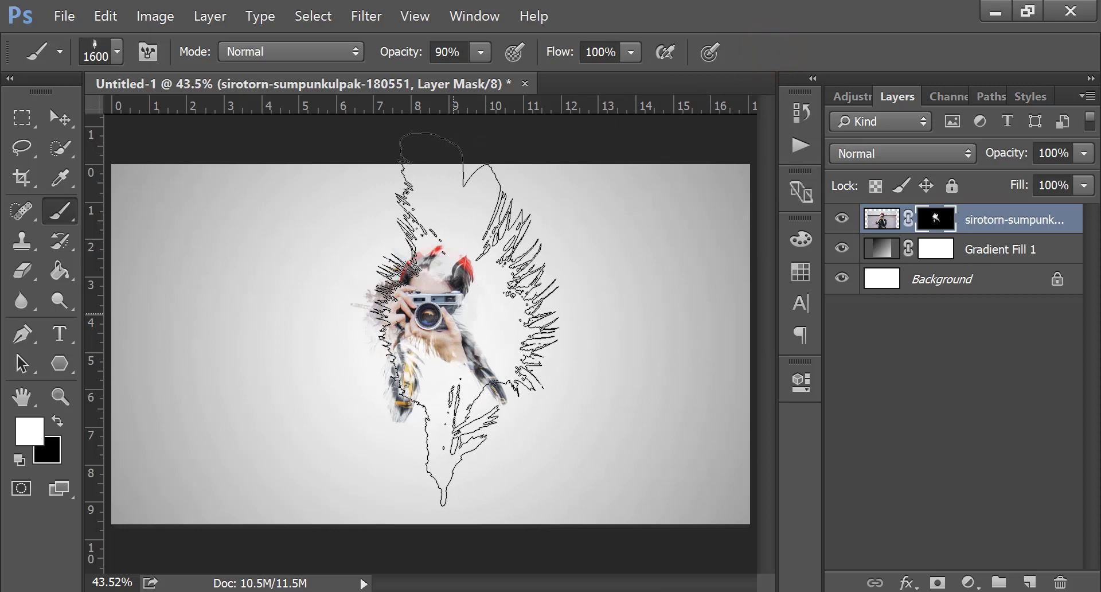
{"action": "key", "text": "bracketleft"}
{"action": "key", "text": "bracketleft"}
{"action": "key", "text": "bracketleft"}
{"action": "key", "text": "bracketleft"}
{"action": "key", "text": "bracketleft"}
{"action": "key", "text": "bracketleft"}
{"action": "key", "text": "bracketleft"}
{"action": "key", "text": "bracketleft"}
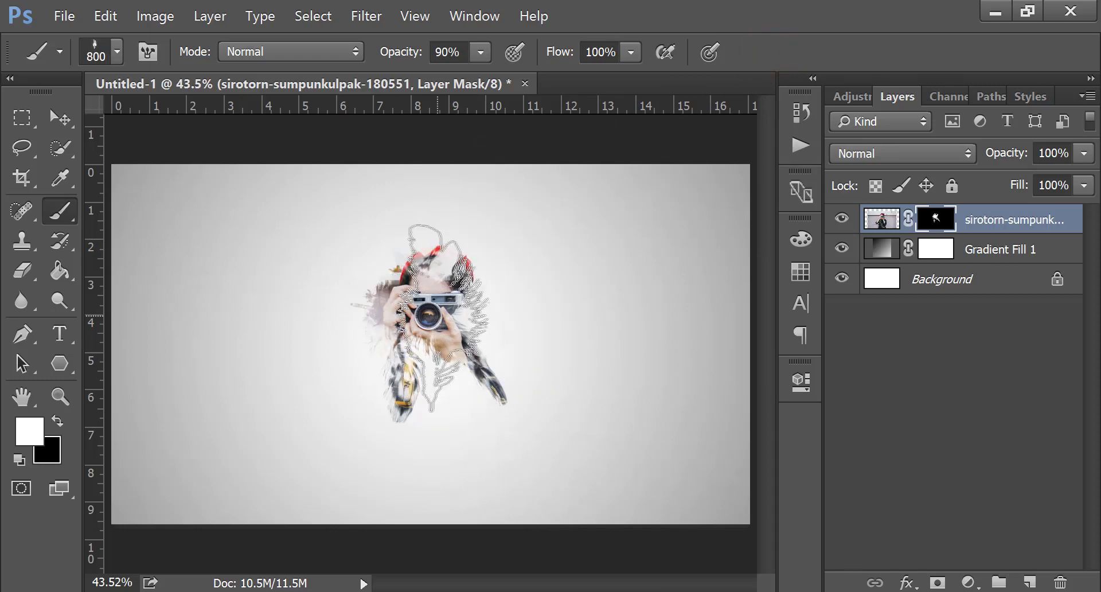
{"action": "left_click_drag", "start_coordinate": [441, 319], "coordinate": [452, 310]}
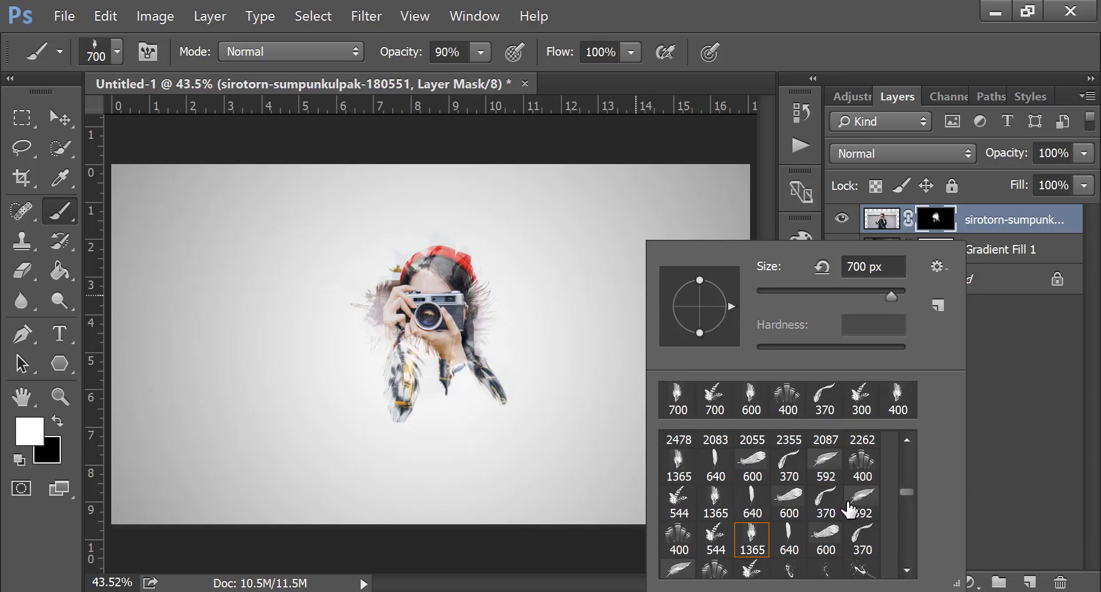
Choose the unrotated 370 px curved feather tip and stamp it once at the lower left of the hand holding the camera.
{"action": "left_click", "coordinate": [826, 498]}
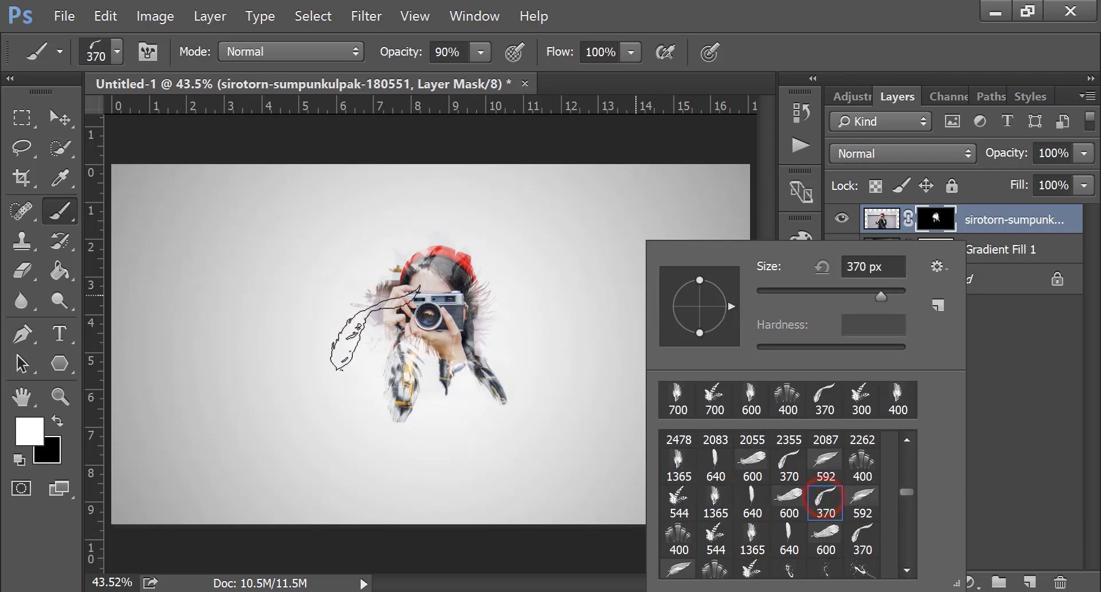
{"action": "left_click", "coordinate": [411, 305]}
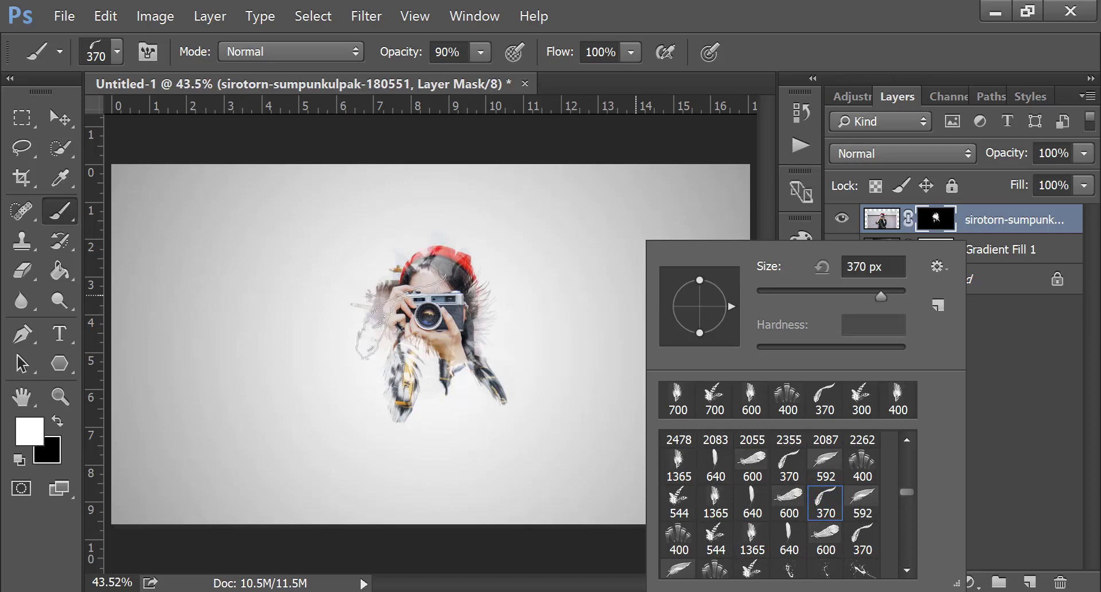
{"action": "left_click", "coordinate": [396, 327]}
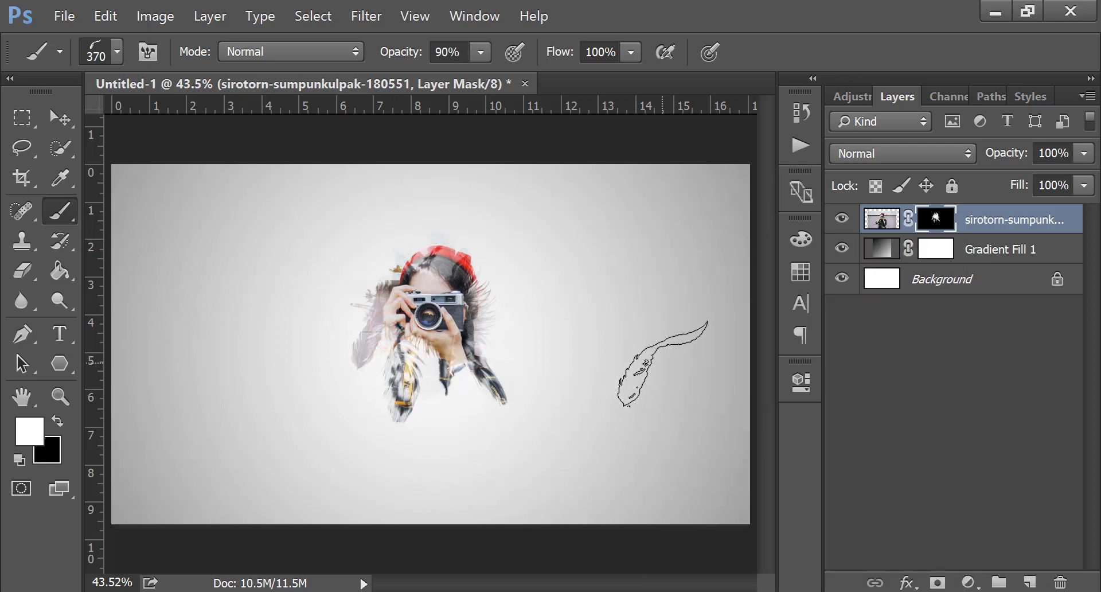
Switch to the 400 px fan-shaped feather tip, enlarge it to 600 px and stamp it once upright over the head.
{"action": "right_click", "coordinate": [650, 240]}
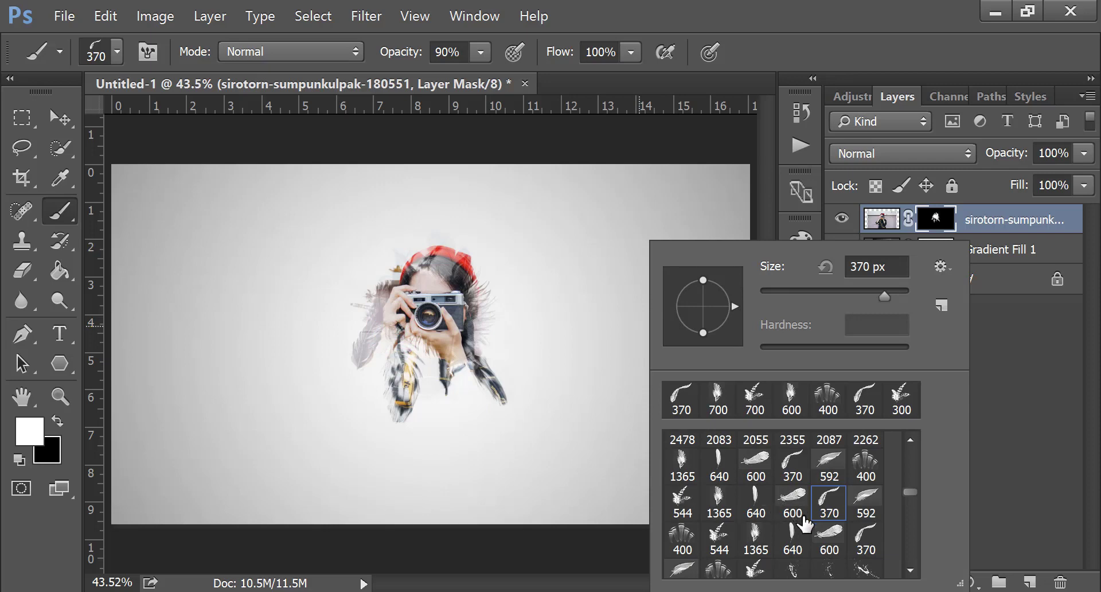
{"action": "left_click", "coordinate": [865, 463]}
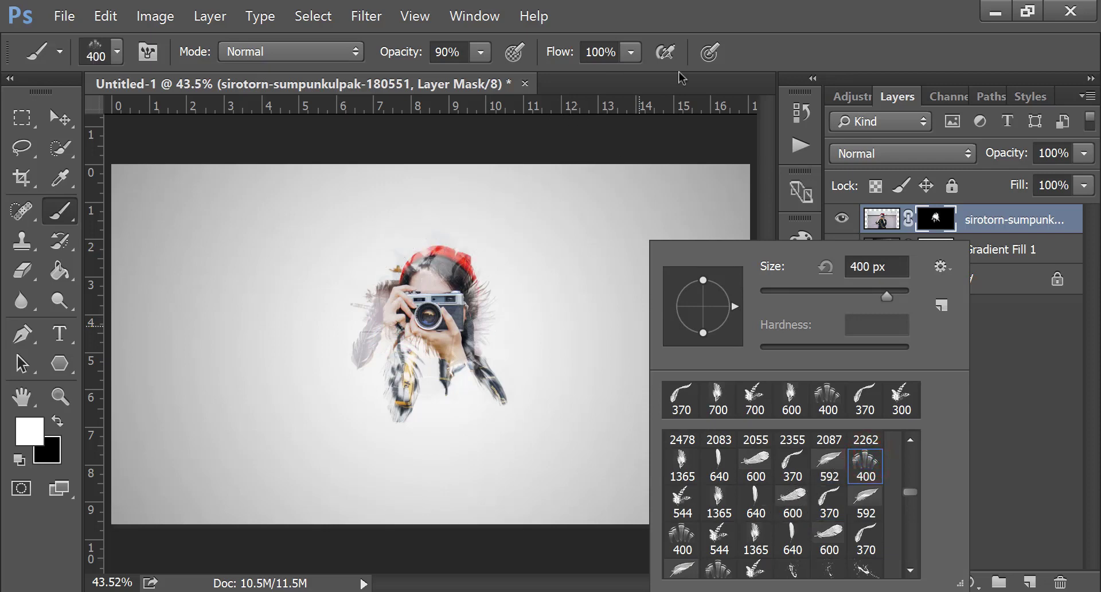
{"action": "left_click", "coordinate": [780, 28]}
{"action": "key", "text": "bracketright"}
{"action": "key", "text": "bracketright"}
{"action": "key", "text": "bracketright"}
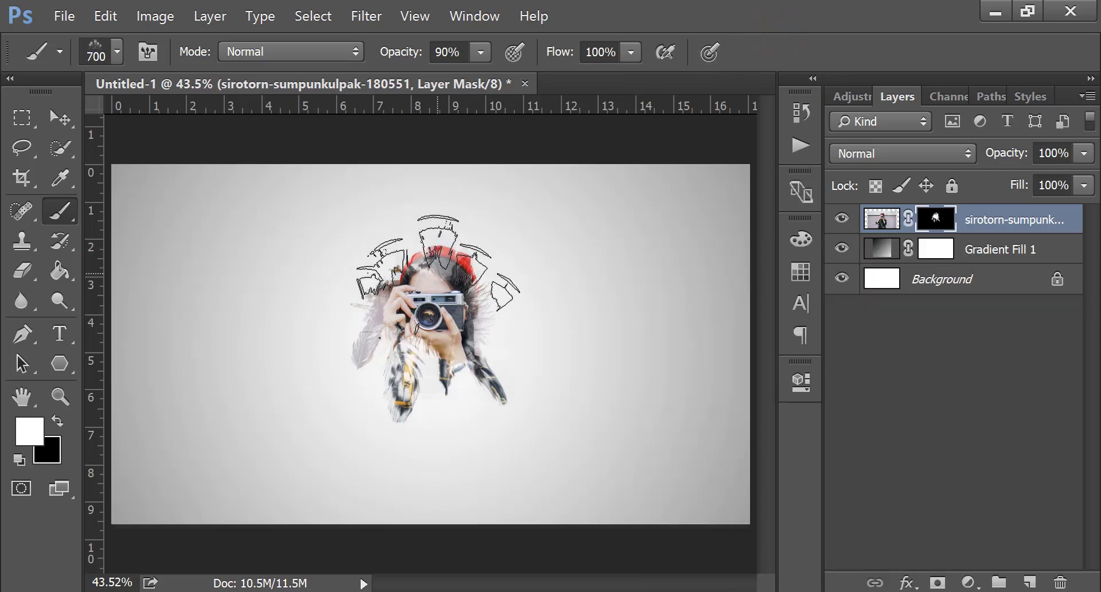
{"action": "left_click", "coordinate": [439, 261]}
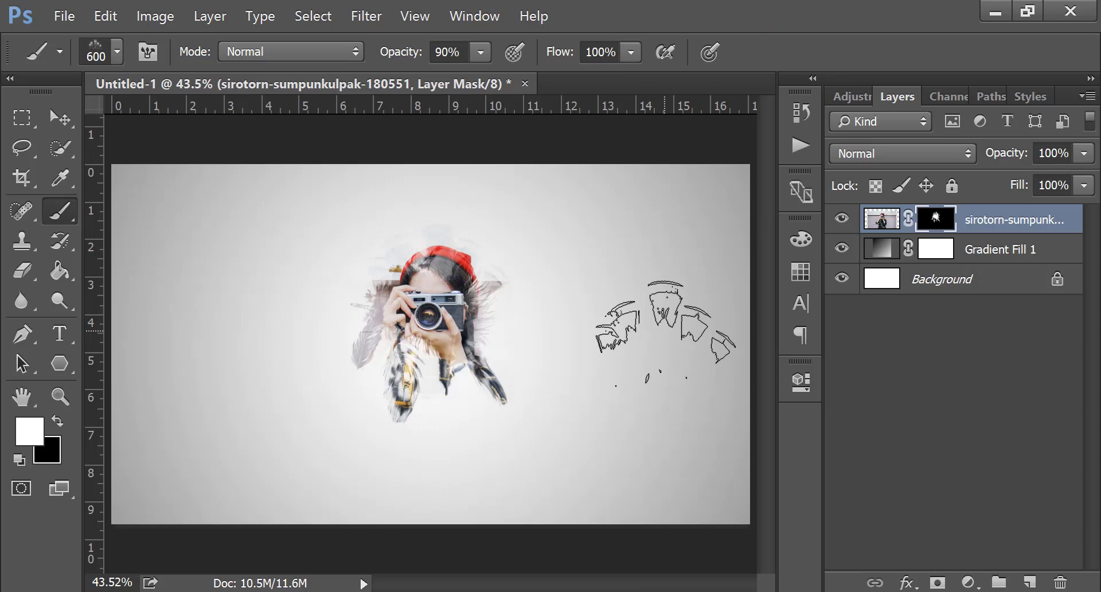
Choose the 544 px feather-cluster tip, rotate it about a quarter turn to point downward, and stamp it once below the wrist at the portrait's lower right.
{"action": "right_click", "coordinate": [643, 353]}
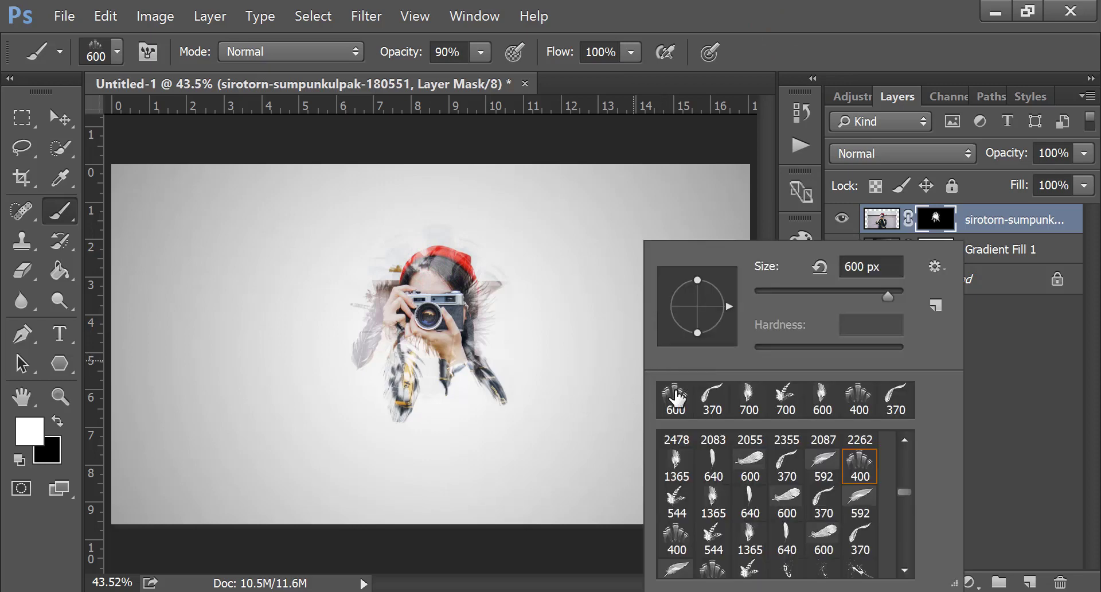
{"action": "scroll", "coordinate": [772, 525], "scroll_direction": "down", "scroll_amount": 1}
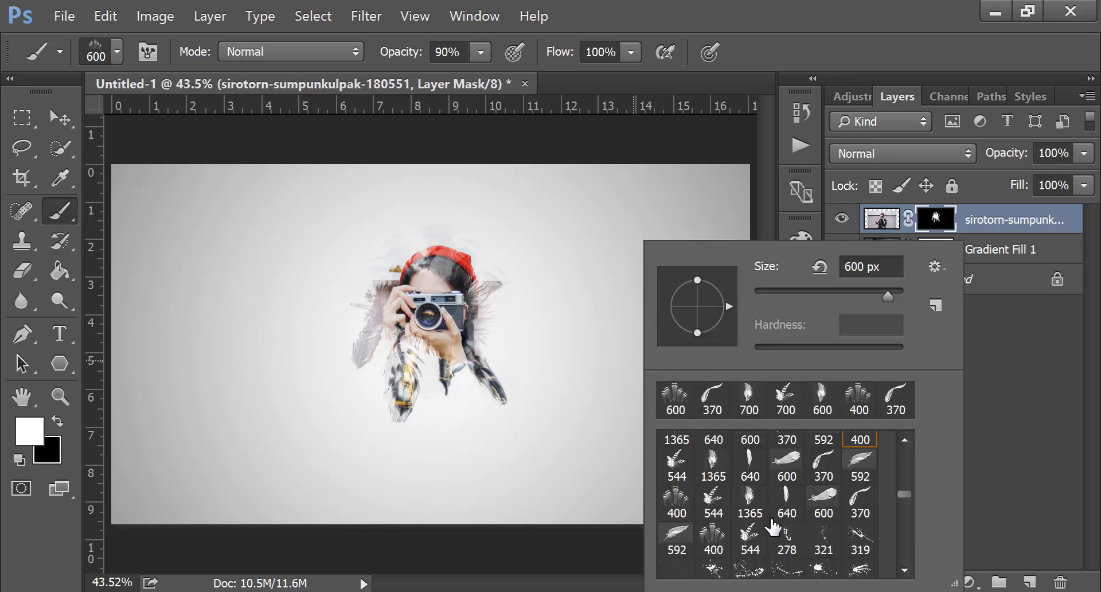
{"action": "left_click", "coordinate": [746, 536]}
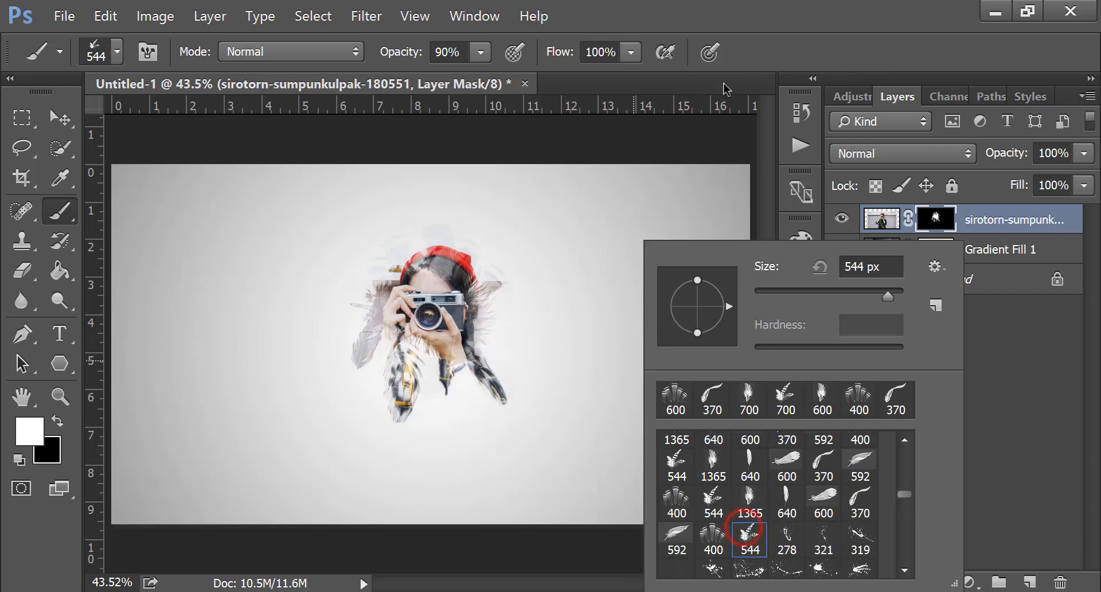
{"action": "left_click", "coordinate": [809, 53]}
{"action": "right_click", "coordinate": [582, 243]}
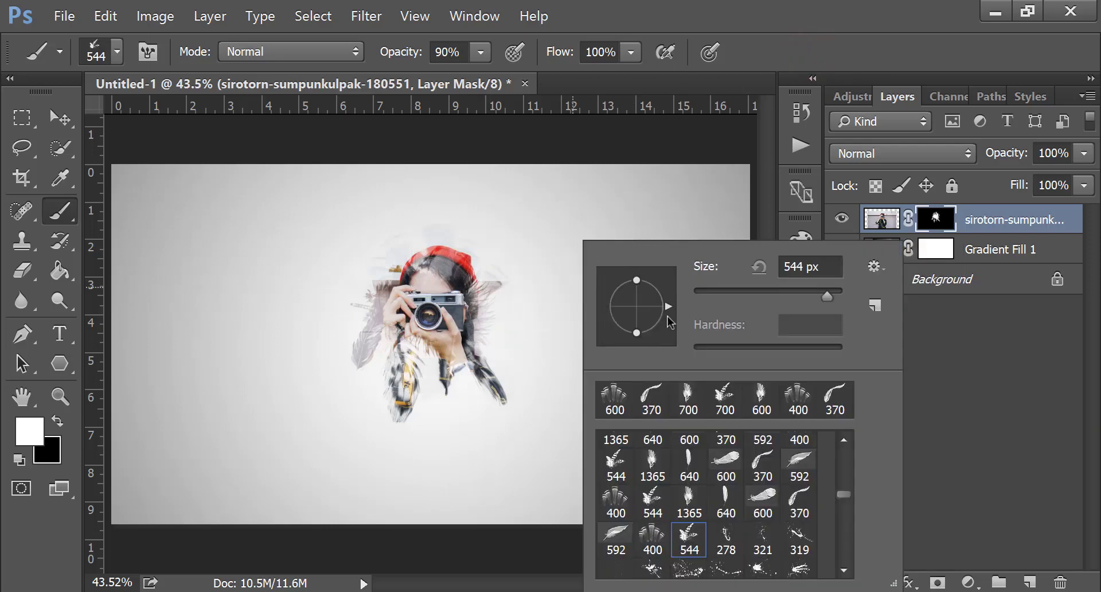
{"action": "left_click_drag", "start_coordinate": [660, 301], "coordinate": [634, 342]}
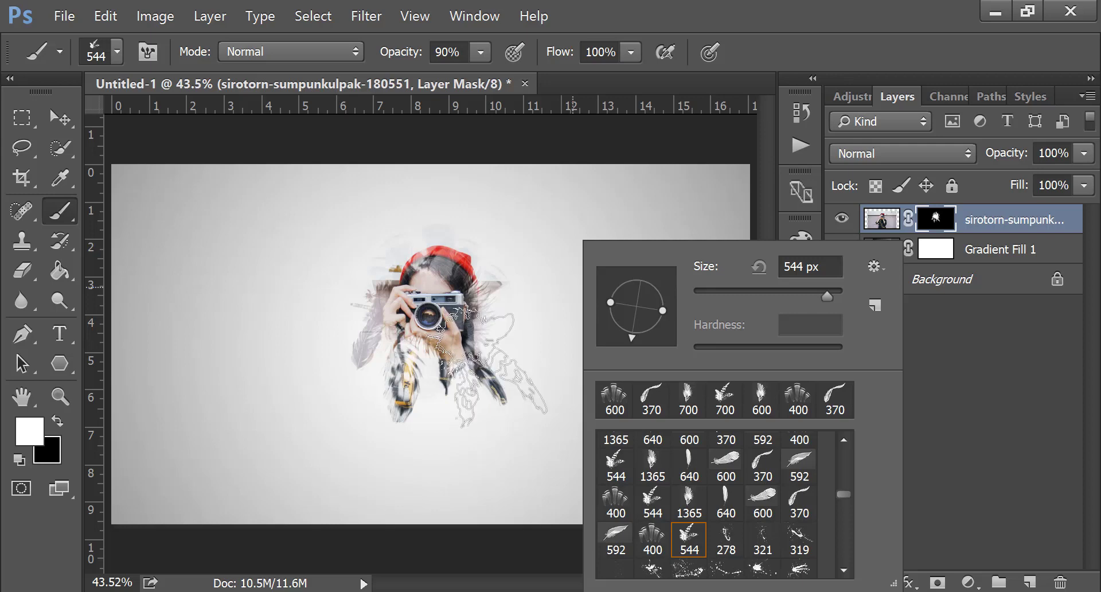
{"action": "left_click", "coordinate": [493, 365]}
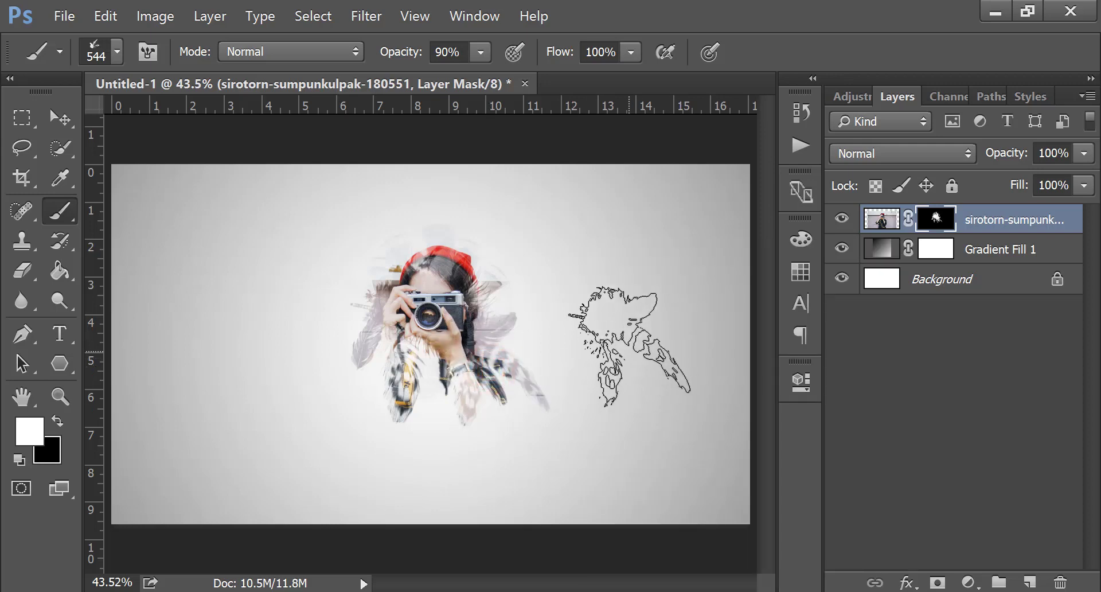
Stamp the 600 px broad feather tip once unrotated below the camera, and once angled steeply down to the right over the arm beside the camera strap.
{"action": "right_click", "coordinate": [629, 346]}
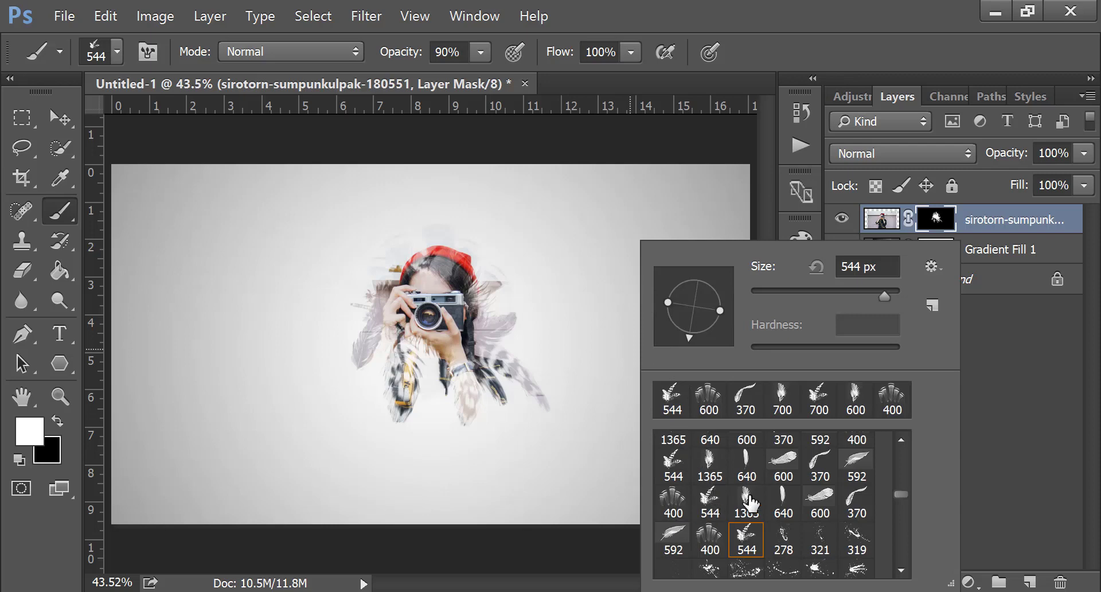
{"action": "left_click", "coordinate": [821, 499]}
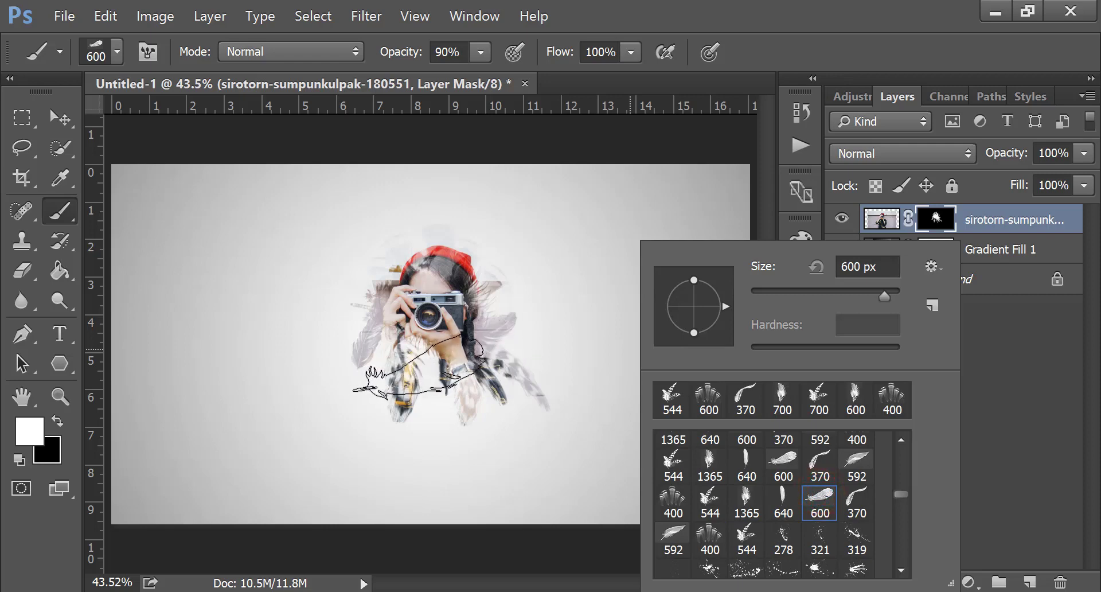
{"action": "left_click", "coordinate": [418, 367]}
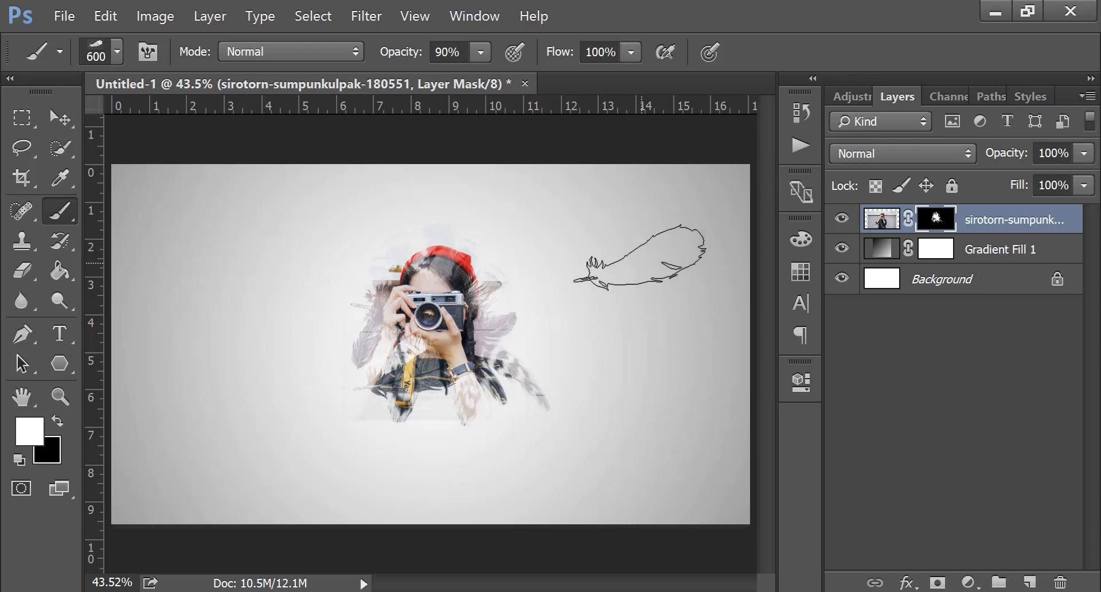
{"action": "right_click", "coordinate": [638, 255]}
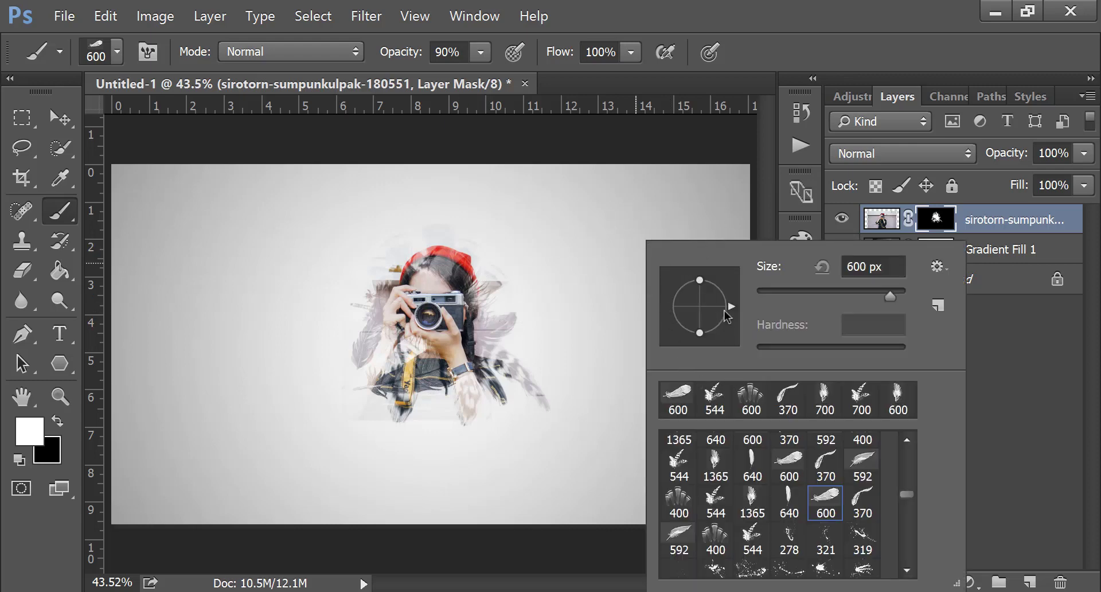
{"action": "left_click_drag", "start_coordinate": [726, 315], "coordinate": [711, 335]}
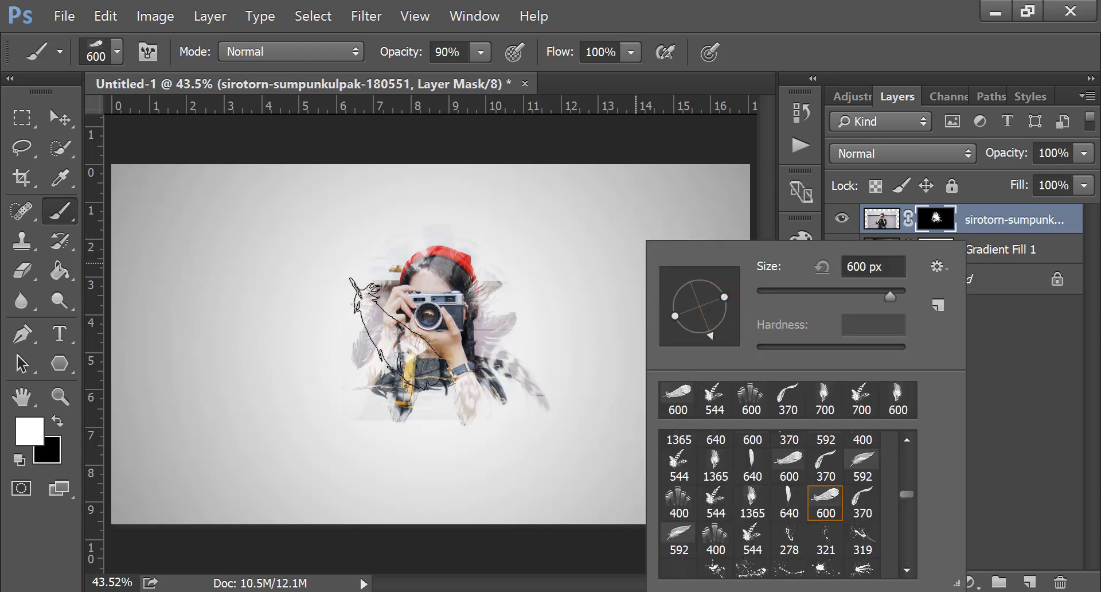
{"action": "left_click", "coordinate": [390, 331]}
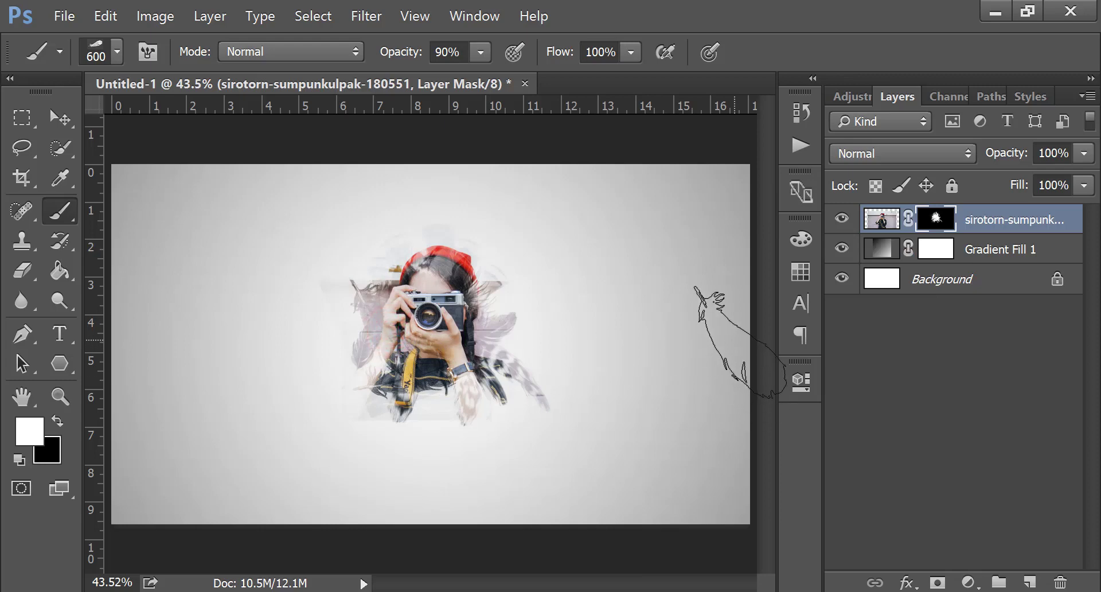
Switch to the unrotated 544 px feather-cluster tip and stamp it once above and left of the red beret.
{"action": "right_click", "coordinate": [637, 252]}
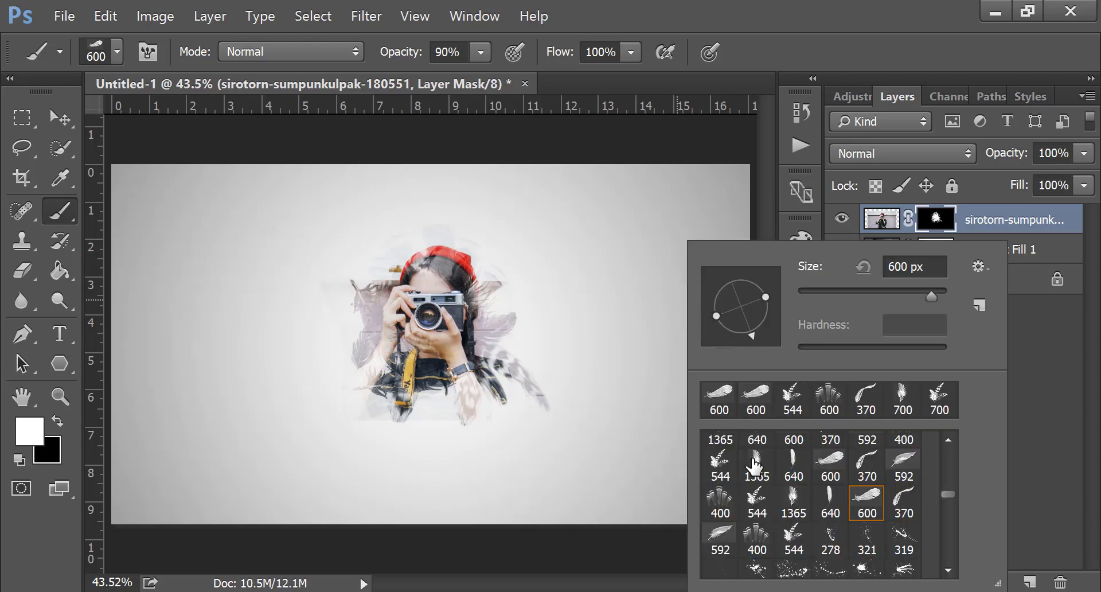
{"action": "left_click", "coordinate": [720, 459]}
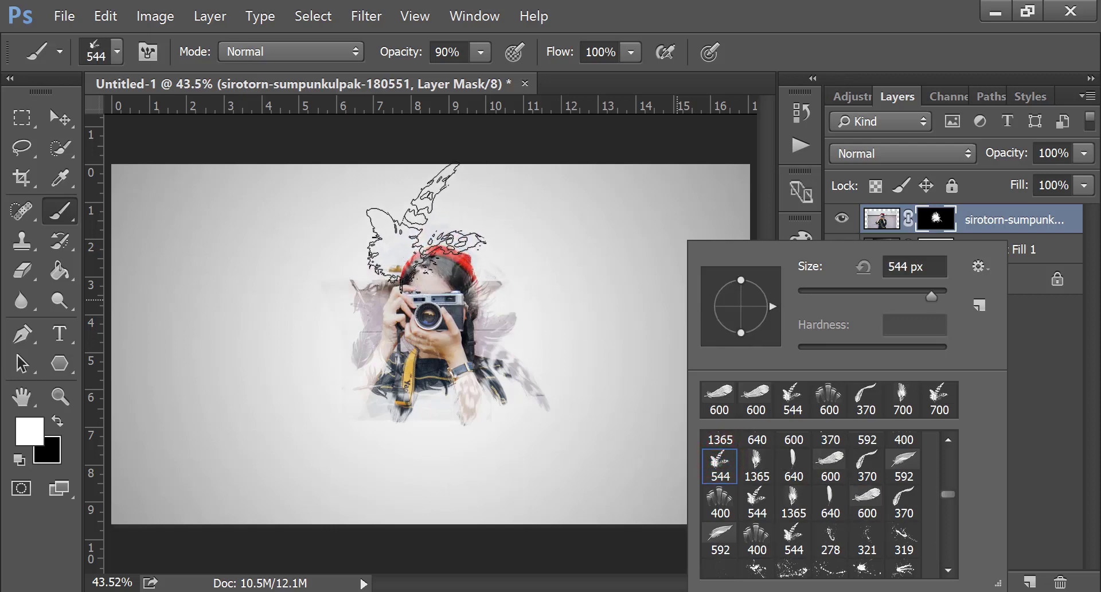
{"action": "left_click", "coordinate": [415, 241]}
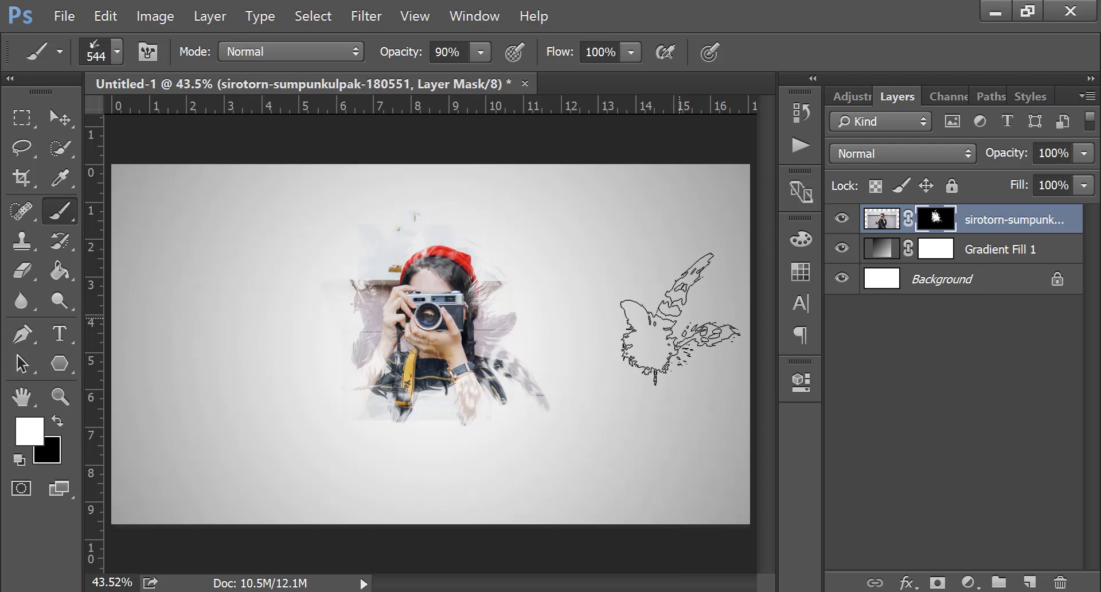
Try the 544 px feather-cluster tip angled steeply downward at the portrait's lower left, and undo that stamp.
{"action": "right_click", "coordinate": [692, 367]}
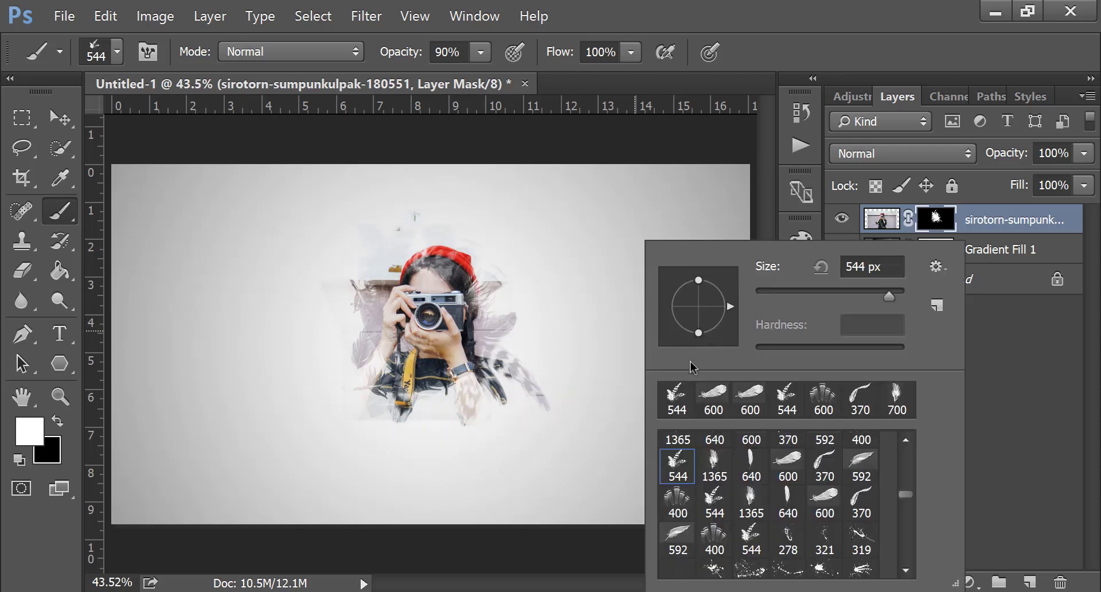
{"action": "mouse_move", "coordinate": [729, 315]}
{"action": "left_mouse_down"}
{"action": "mouse_move", "coordinate": [714, 333]}
{"action": "mouse_move", "coordinate": [482, 337]}
{"action": "left_mouse_up"}
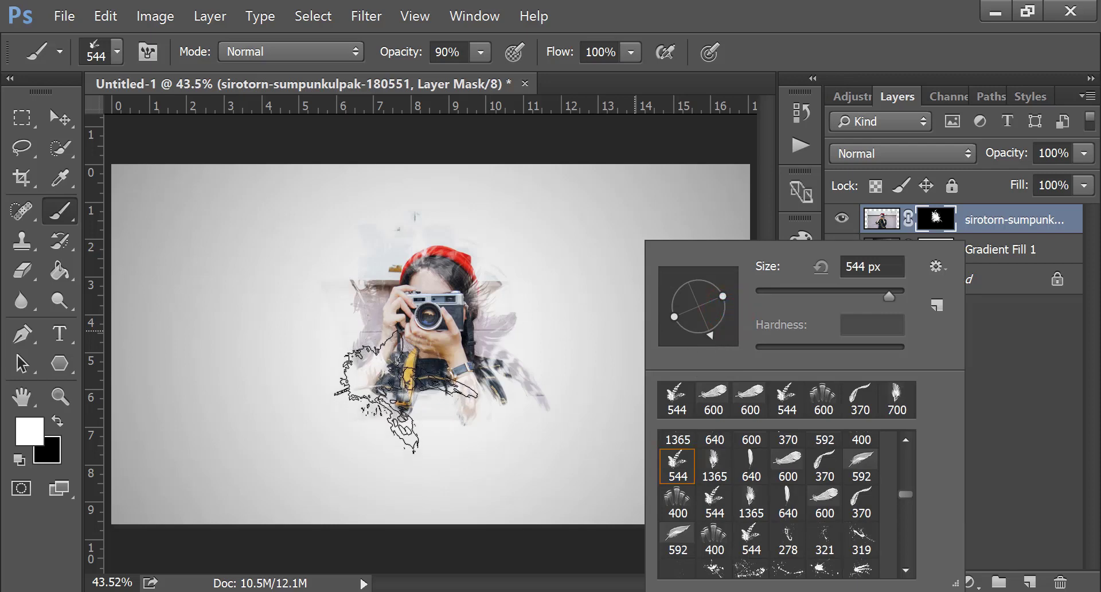
{"action": "left_click", "coordinate": [406, 391]}
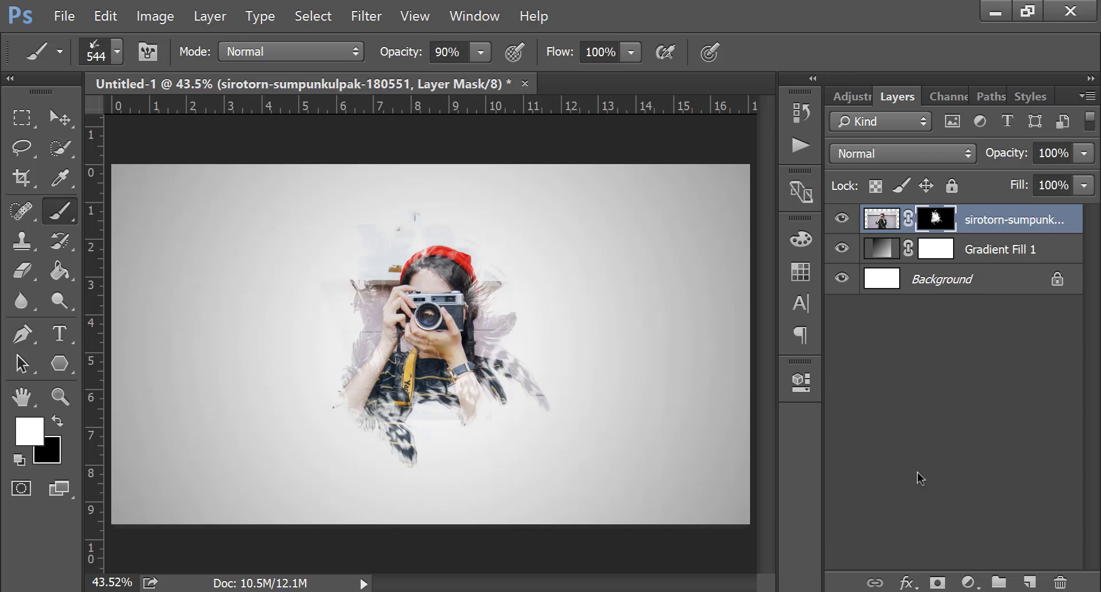
{"action": "key", "text": "ctrl+z"}
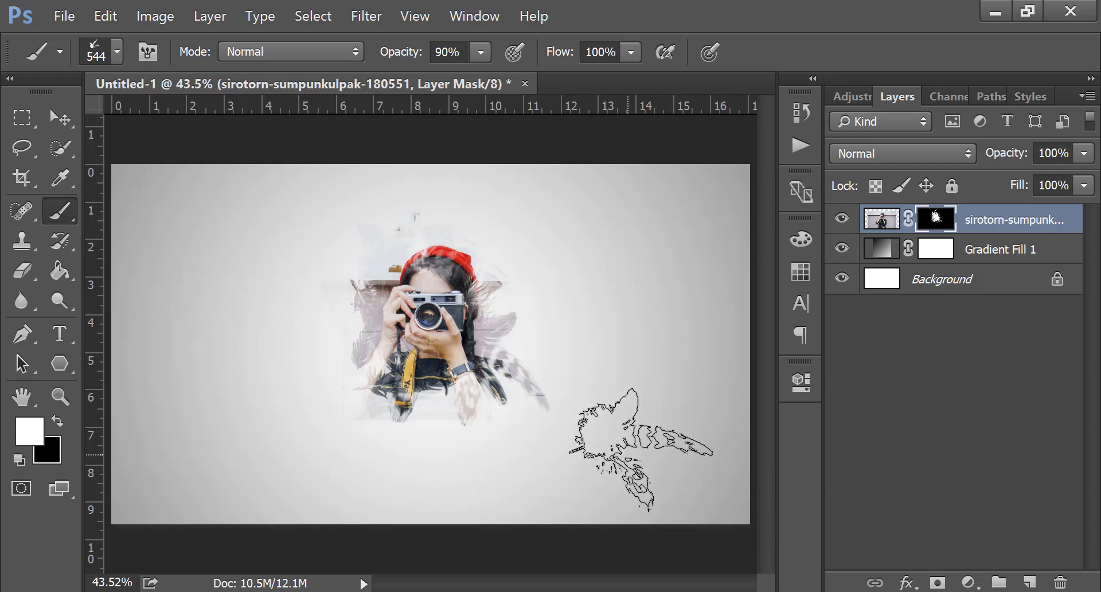
Add a Gradient Map adjustment layer above the photo using the Violet, Orange preset.
{"action": "left_click", "coordinate": [969, 582]}
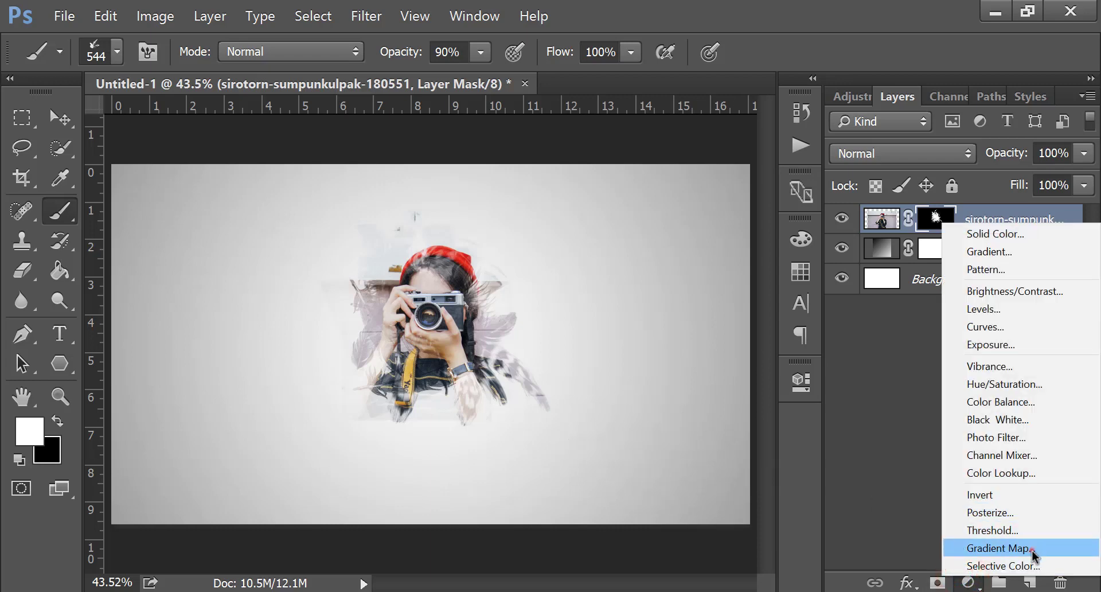
{"action": "left_click", "coordinate": [1030, 549]}
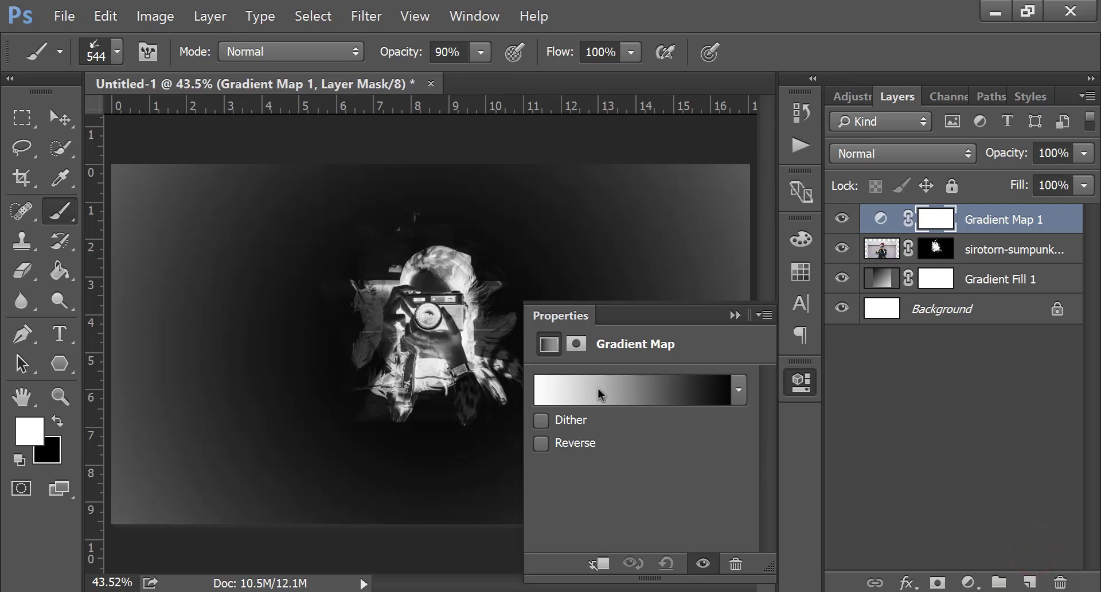
{"action": "left_click", "coordinate": [600, 395]}
{"action": "left_click", "coordinate": [697, 94]}
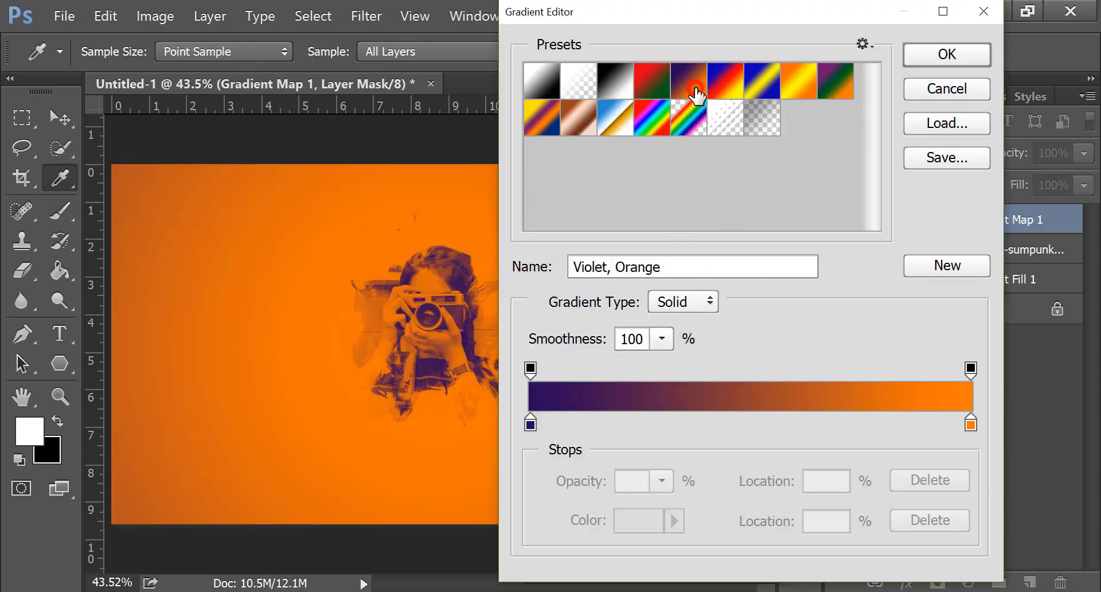
{"action": "left_click", "coordinate": [940, 56]}
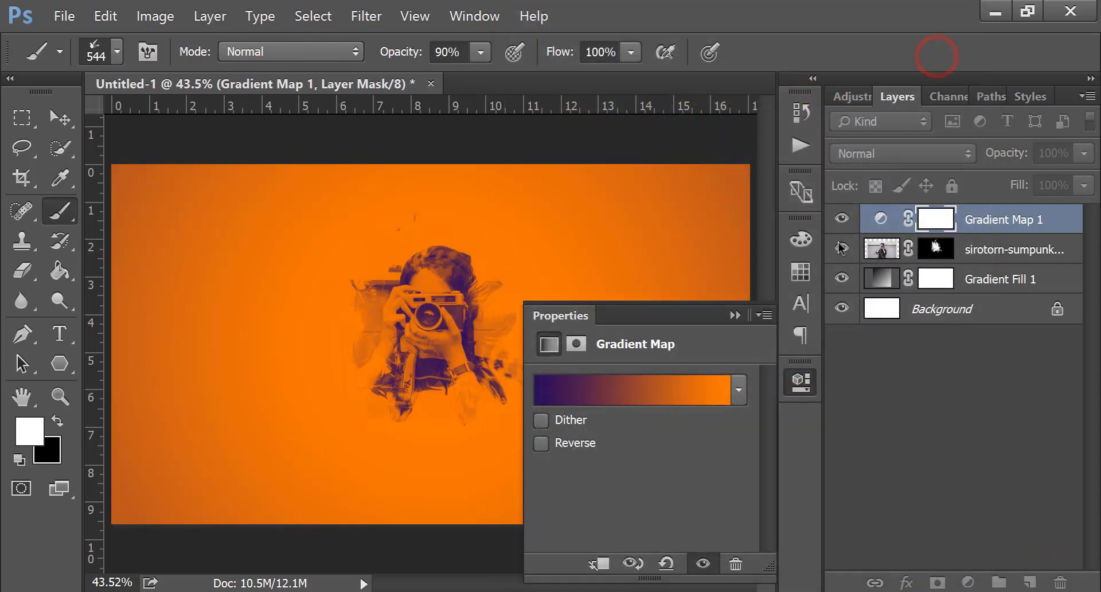
{"action": "left_click", "coordinate": [734, 316]}
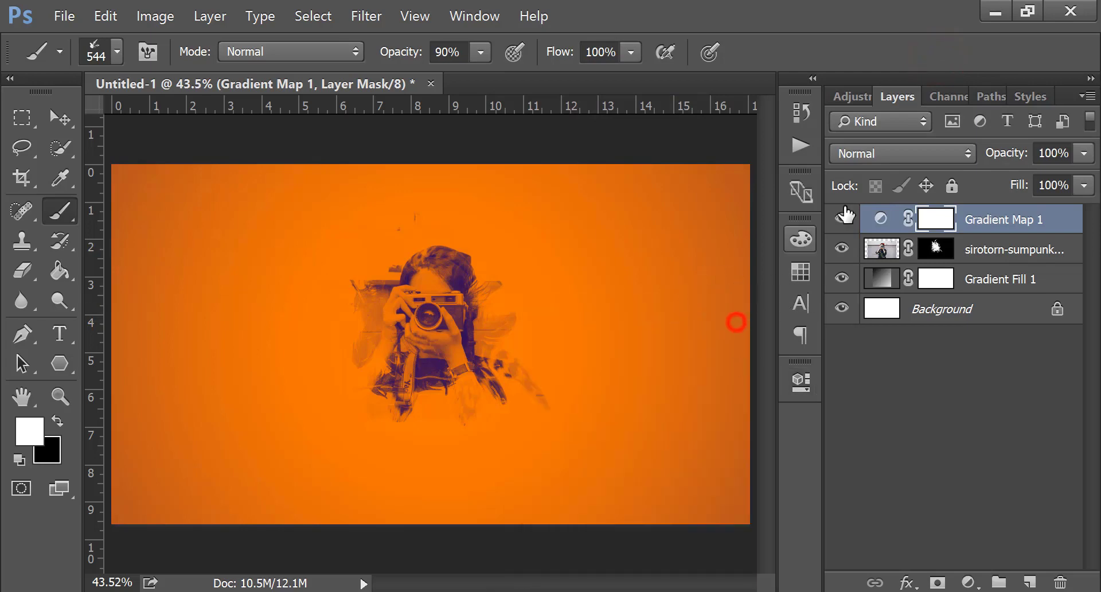
Set the Gradient Map layer's blend mode to Screen and its fill to 51%.
{"action": "left_click", "coordinate": [901, 152]}
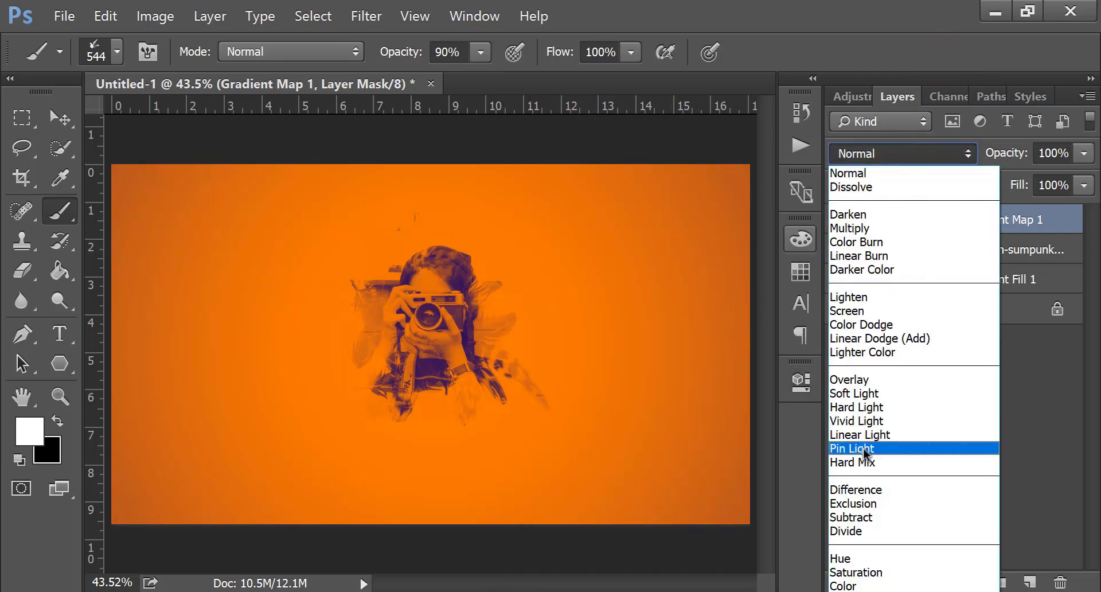
{"action": "left_click", "coordinate": [869, 310]}
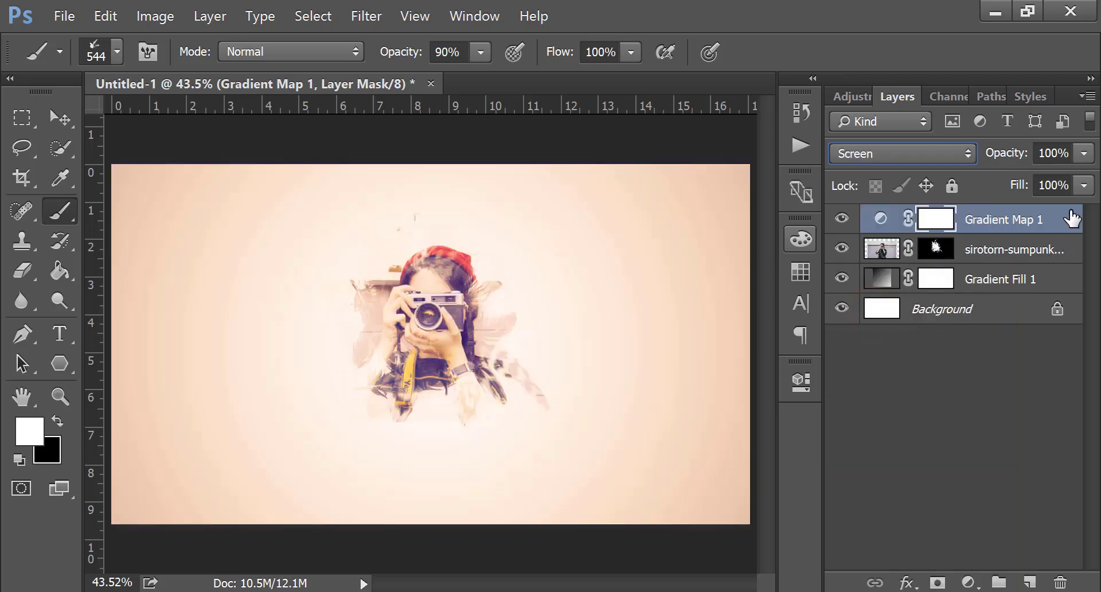
{"action": "left_click", "coordinate": [1085, 185]}
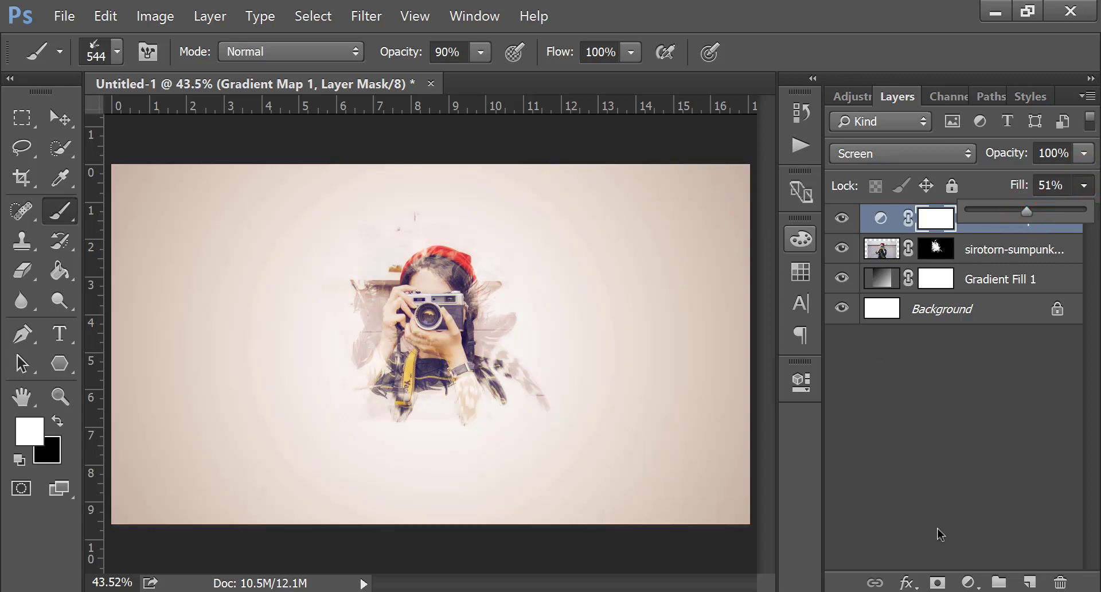
Add a Color Lookup adjustment layer with the HorrorBlue.3DL 3D LUT and set the layer's fill to 50%.
{"action": "left_click", "coordinate": [968, 583]}
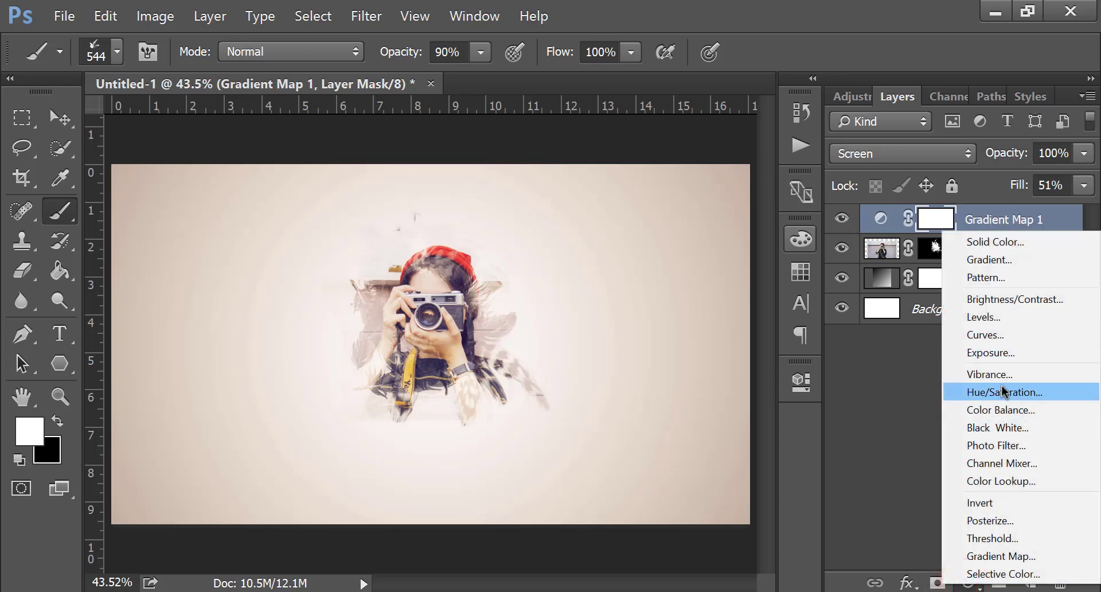
{"action": "left_click", "coordinate": [1014, 475]}
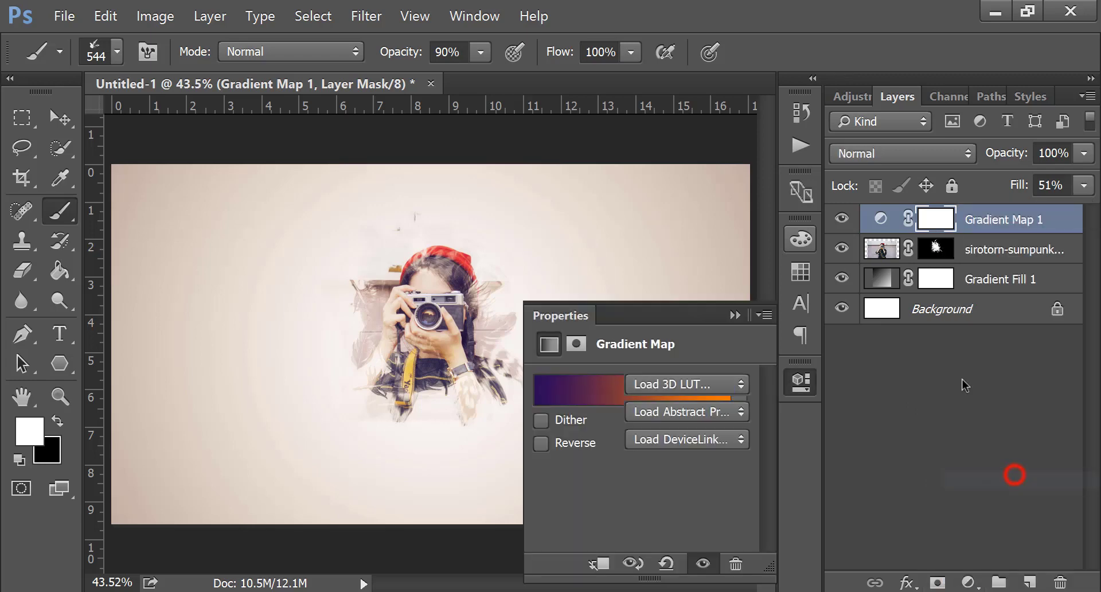
{"action": "left_click", "coordinate": [659, 383]}
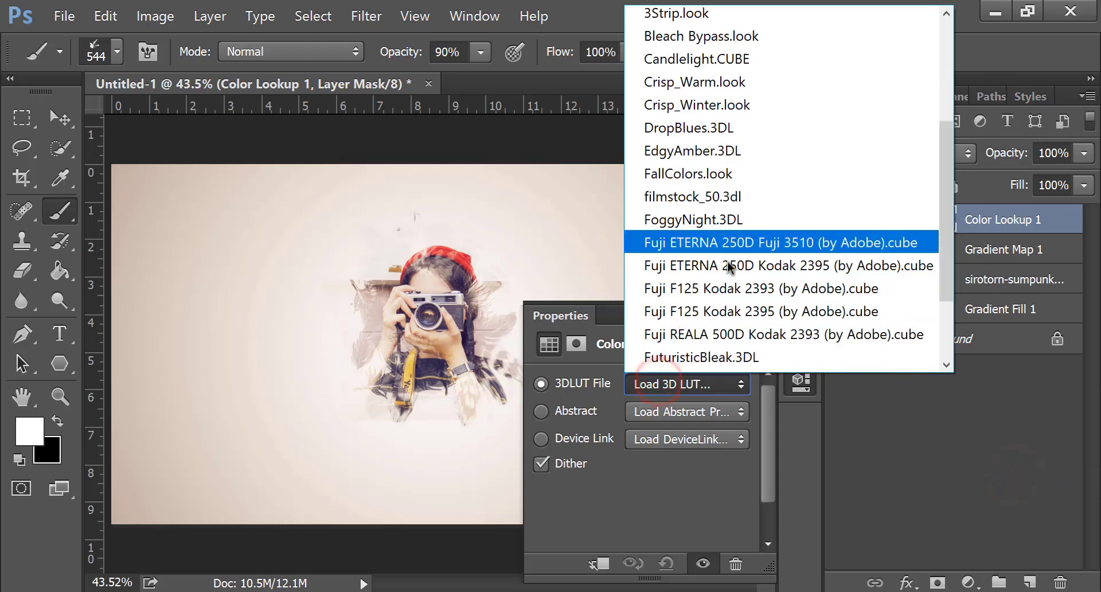
{"action": "scroll", "coordinate": [728, 267], "scroll_direction": "down", "scroll_amount": 3}
{"action": "left_click", "coordinate": [734, 211]}
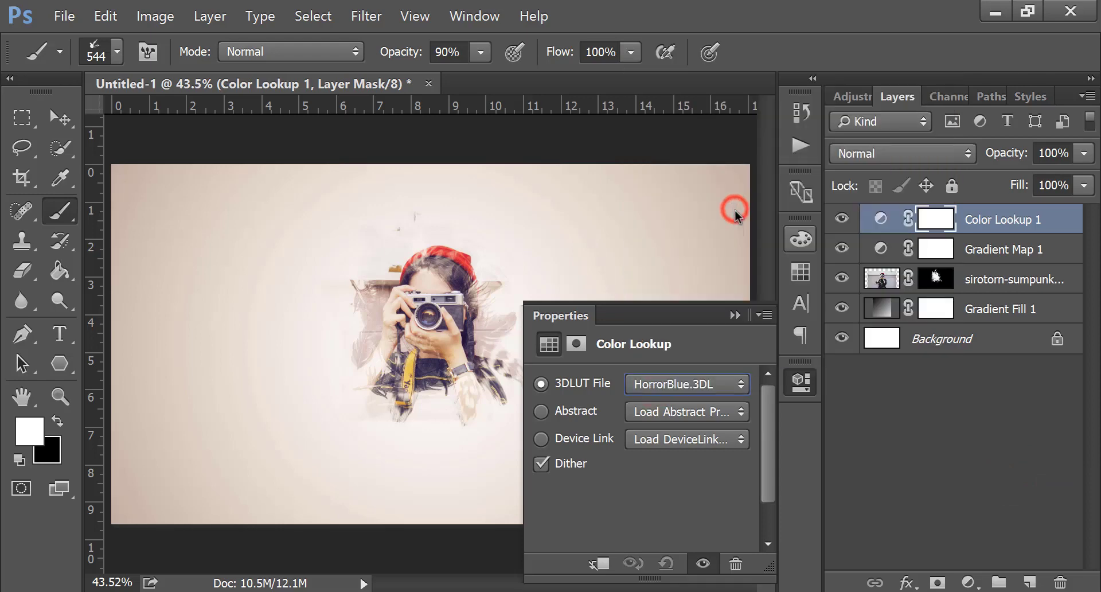
{"action": "left_click", "coordinate": [733, 315]}
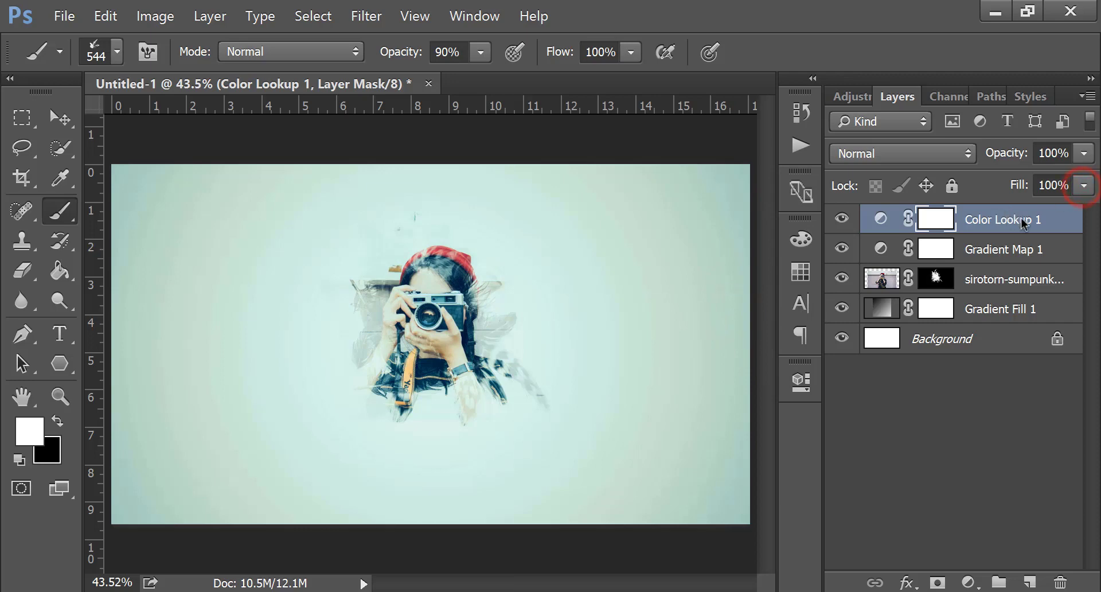
{"action": "left_click", "coordinate": [1082, 186]}
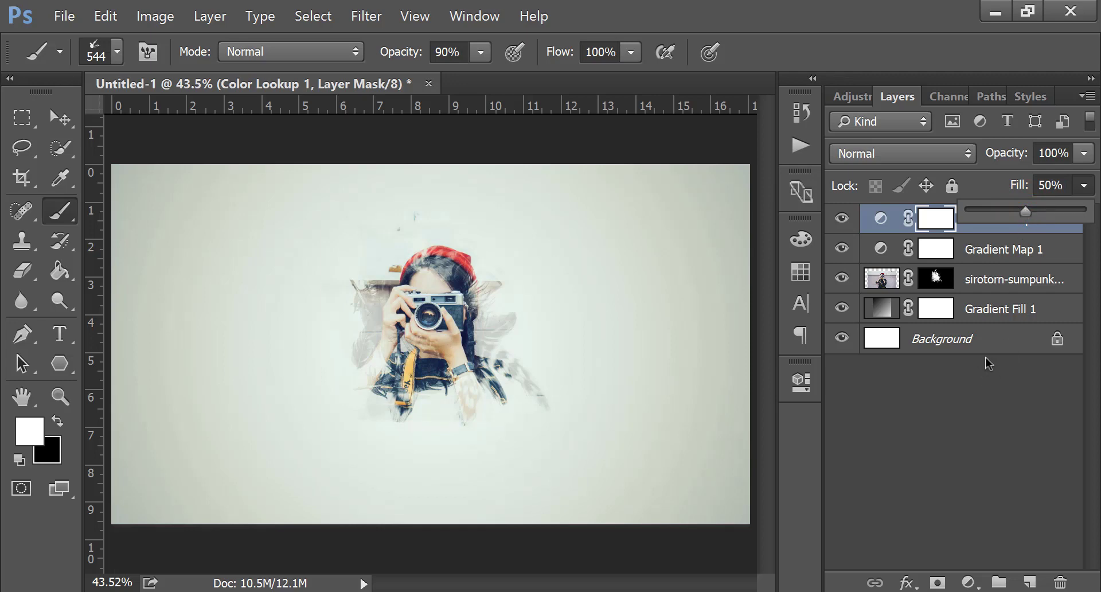
Add a Levels adjustment layer, darkening the midtones and raising the black input point slightly.
{"action": "left_click", "coordinate": [968, 582]}
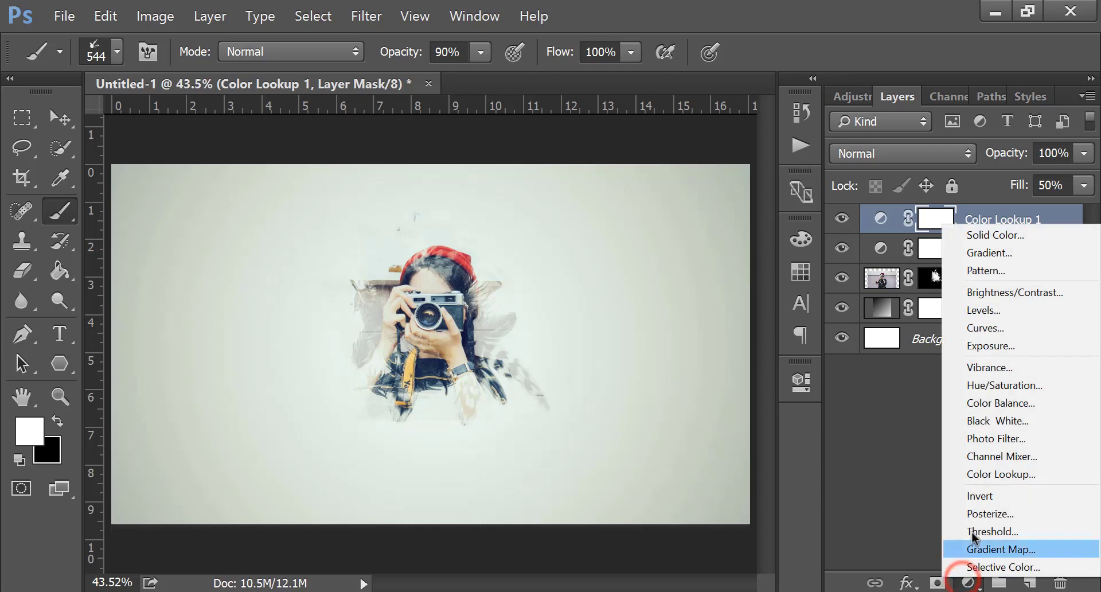
{"action": "left_click", "coordinate": [1000, 314]}
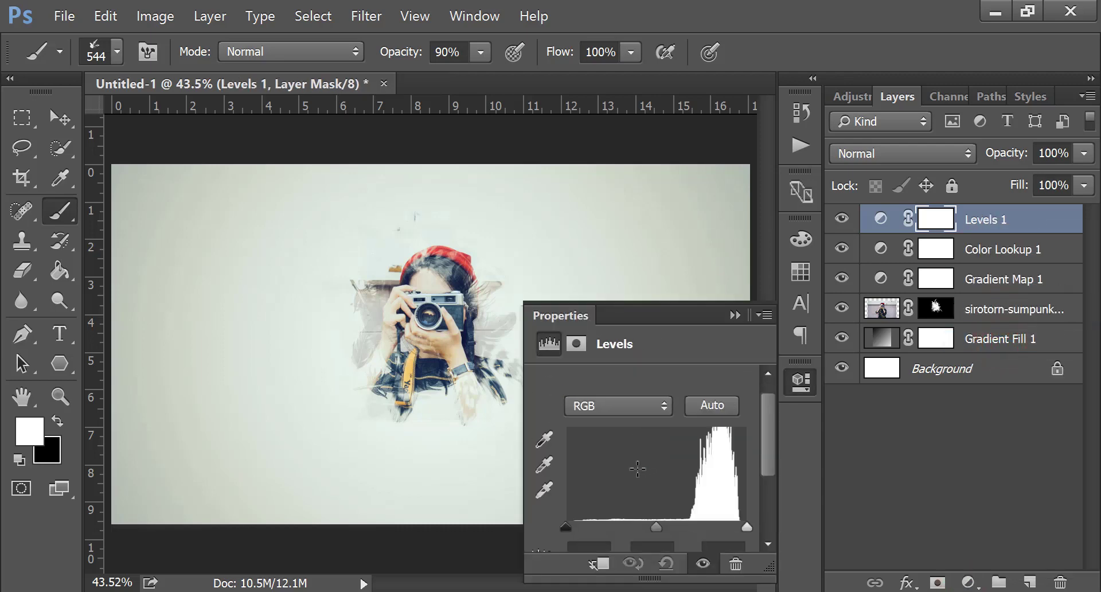
{"action": "left_click_drag", "start_coordinate": [657, 530], "coordinate": [683, 537]}
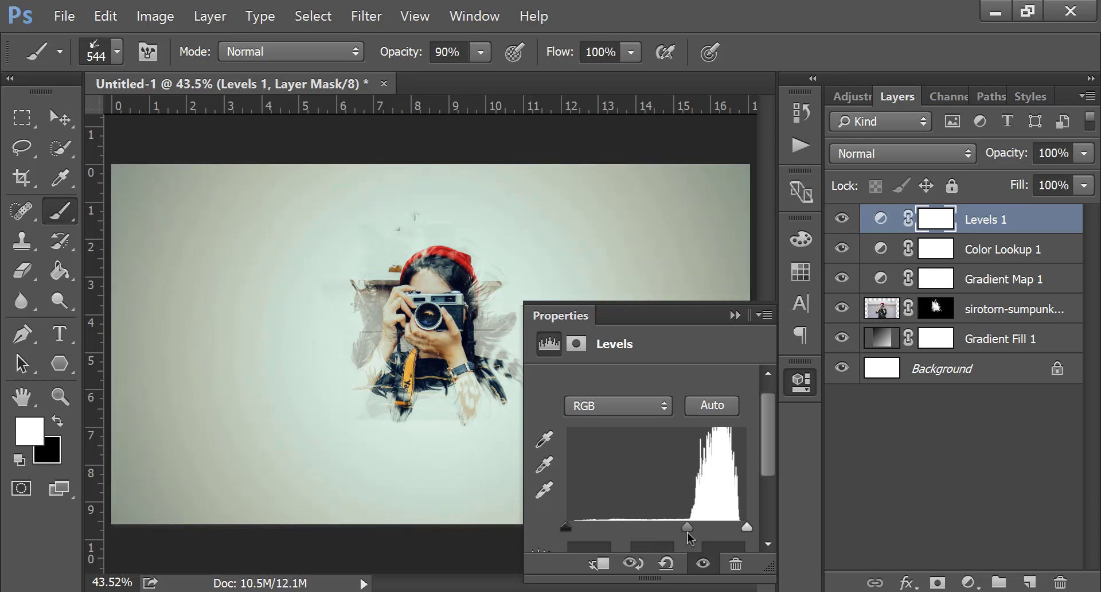
{"action": "left_click_drag", "start_coordinate": [567, 529], "coordinate": [579, 534]}
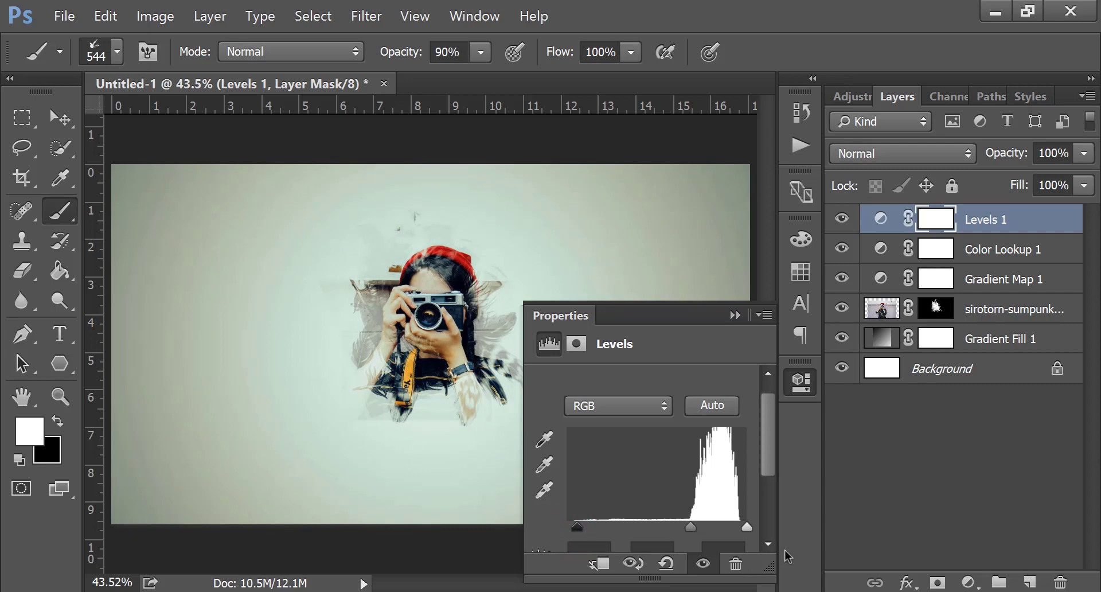
{"action": "left_click_drag", "start_coordinate": [745, 534], "coordinate": [756, 536]}
{"action": "left_click", "coordinate": [802, 381]}
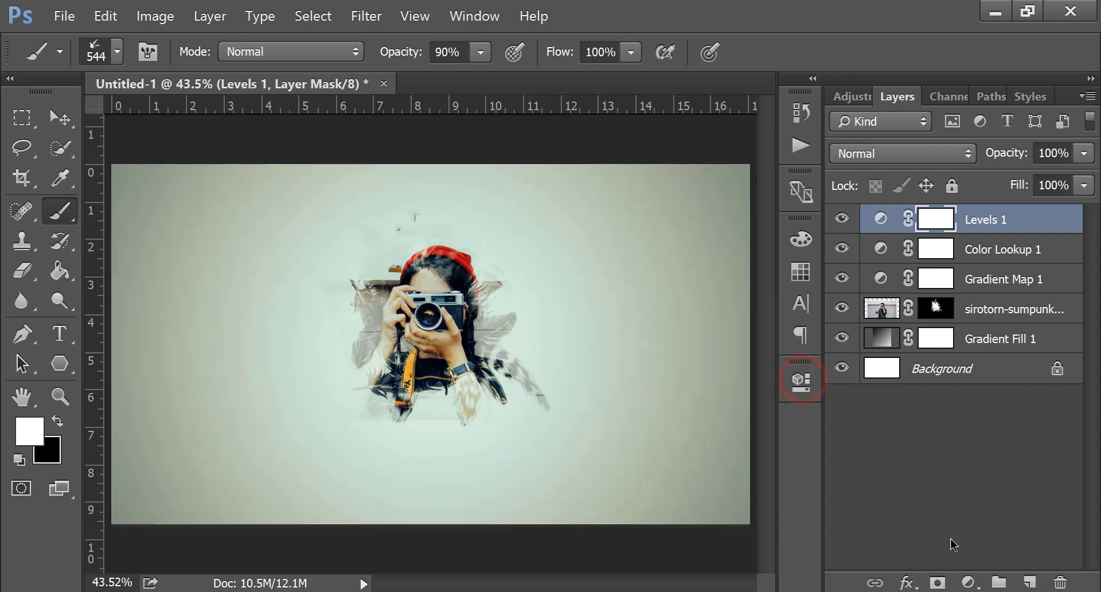
Add a Vibrance adjustment layer with Vibrance +6 and Saturation +15.
{"action": "left_click", "coordinate": [969, 582]}
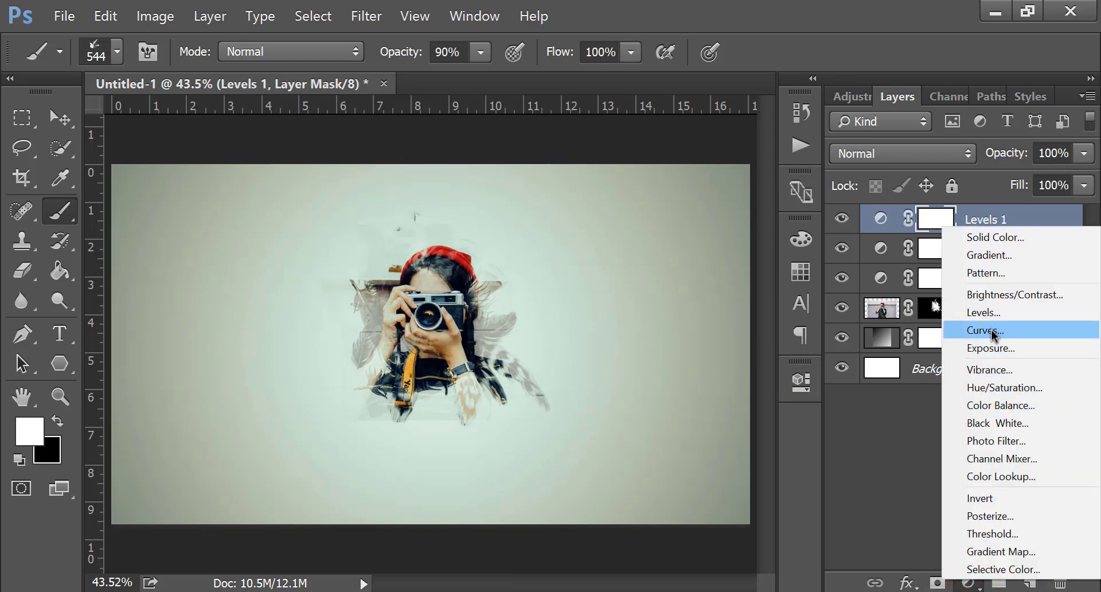
{"action": "left_click", "coordinate": [992, 369]}
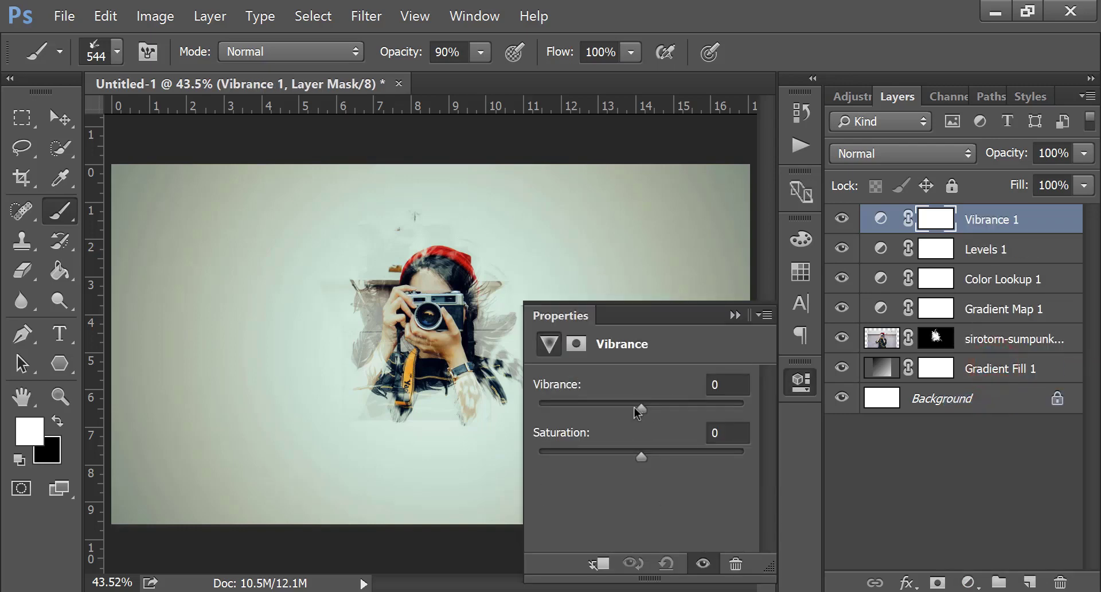
{"action": "left_click_drag", "start_coordinate": [646, 412], "coordinate": [649, 464]}
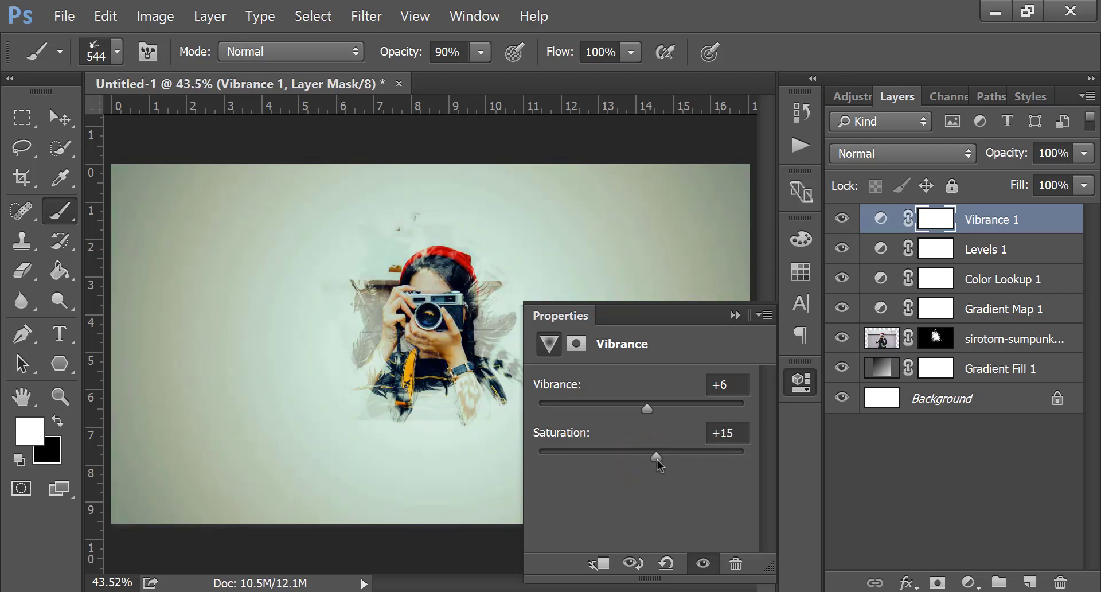
{"action": "left_click", "coordinate": [802, 383]}
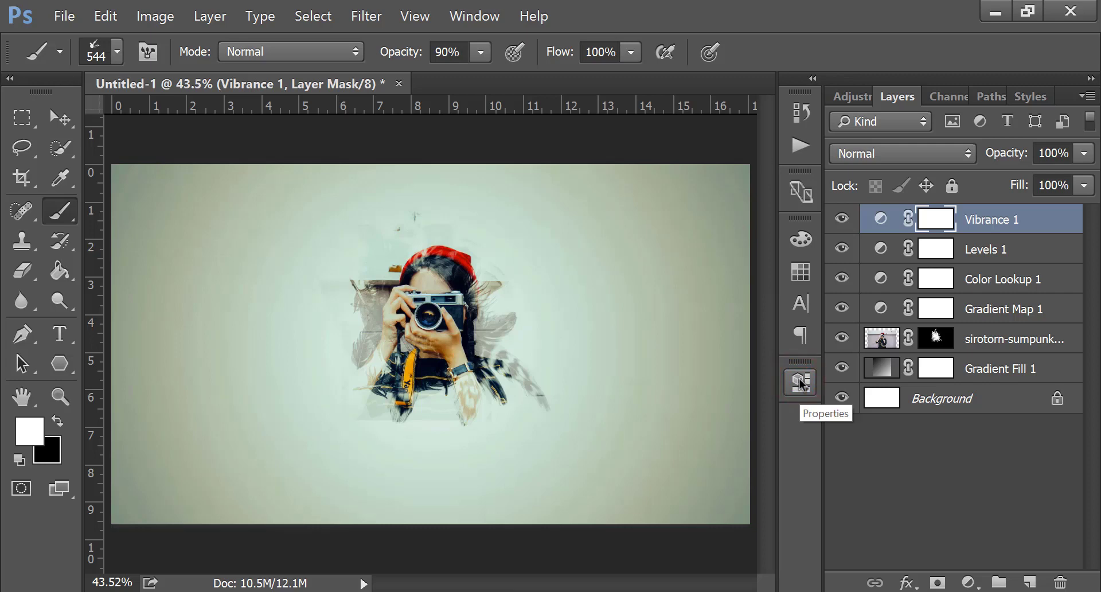
Group all layers above the Background, and stamp the visible result onto a new layer at the top of the stack.
{"action": "left_click", "coordinate": [994, 375], "text": "shift"}
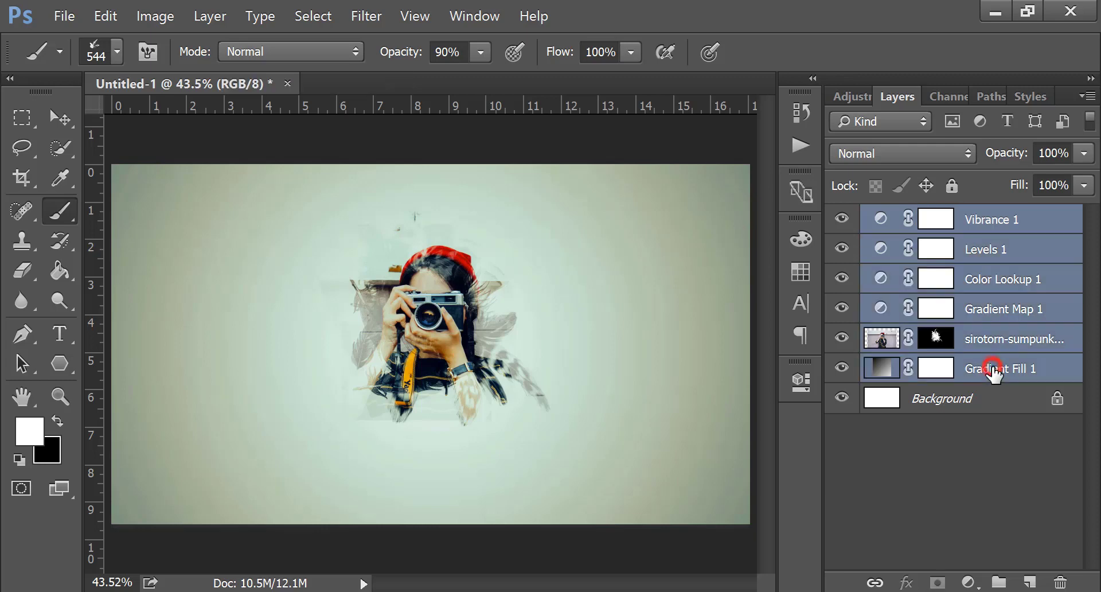
{"action": "left_click_drag", "start_coordinate": [996, 364], "coordinate": [990, 327]}
{"action": "left_click_drag", "start_coordinate": [962, 462], "coordinate": [999, 581]}
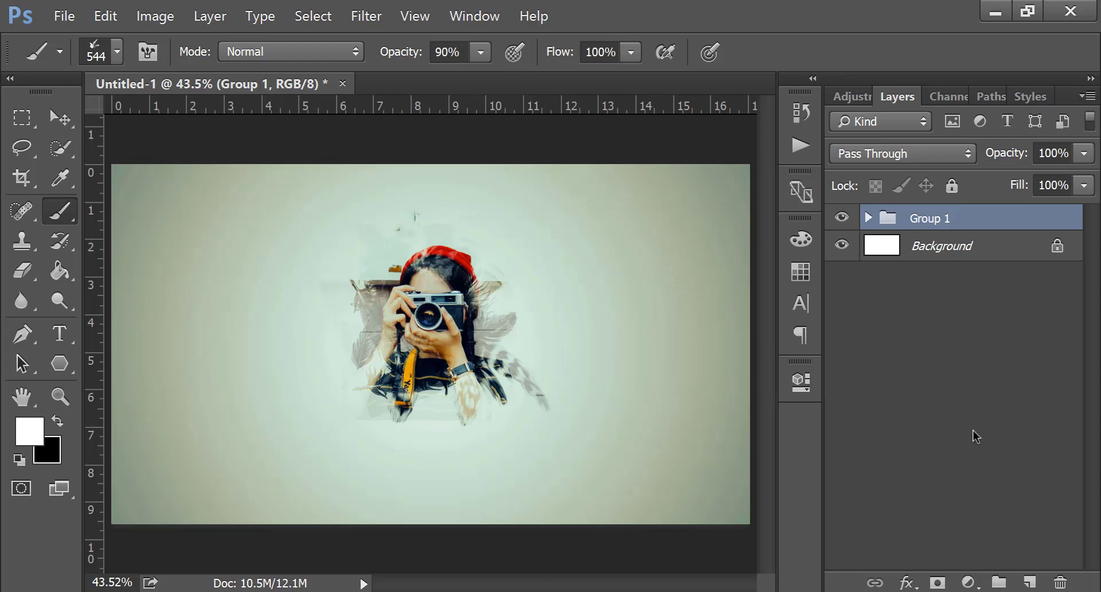
{"action": "key", "text": "ctrl+alt+shift+e"}
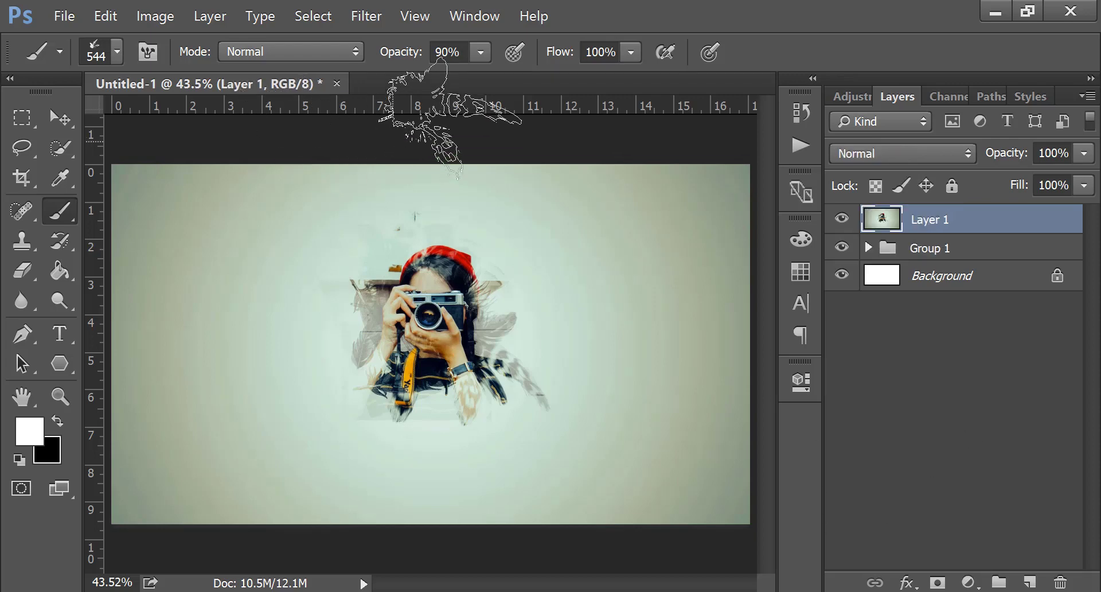
Start the Camera Raw Filter on the merged layer in full-screen view, and set Temperature to -12 and Tint to +18.
{"action": "left_click", "coordinate": [370, 16]}
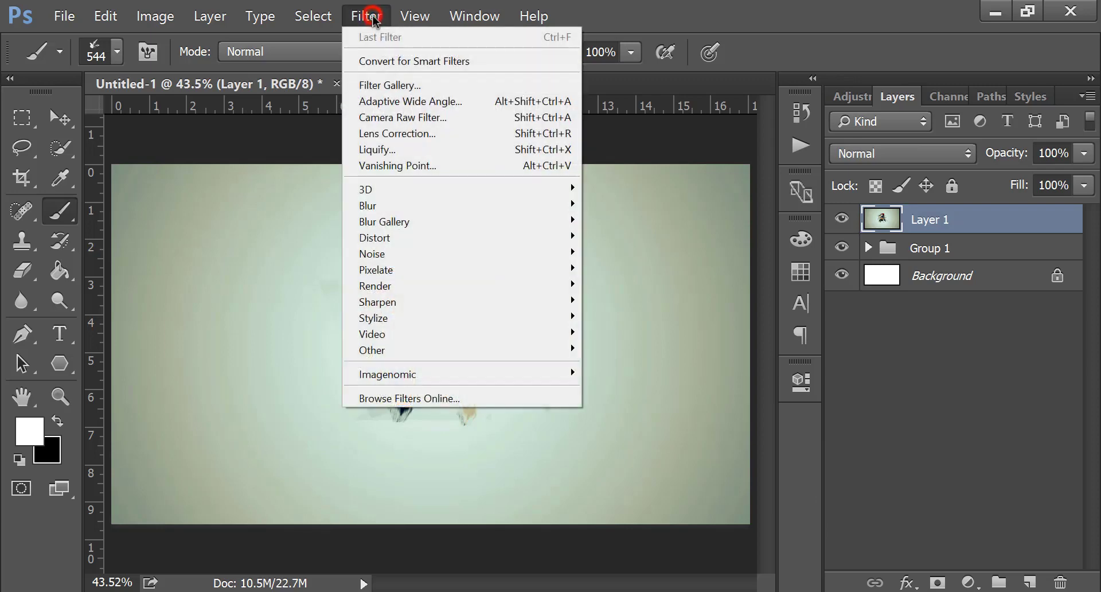
{"action": "left_click", "coordinate": [401, 117]}
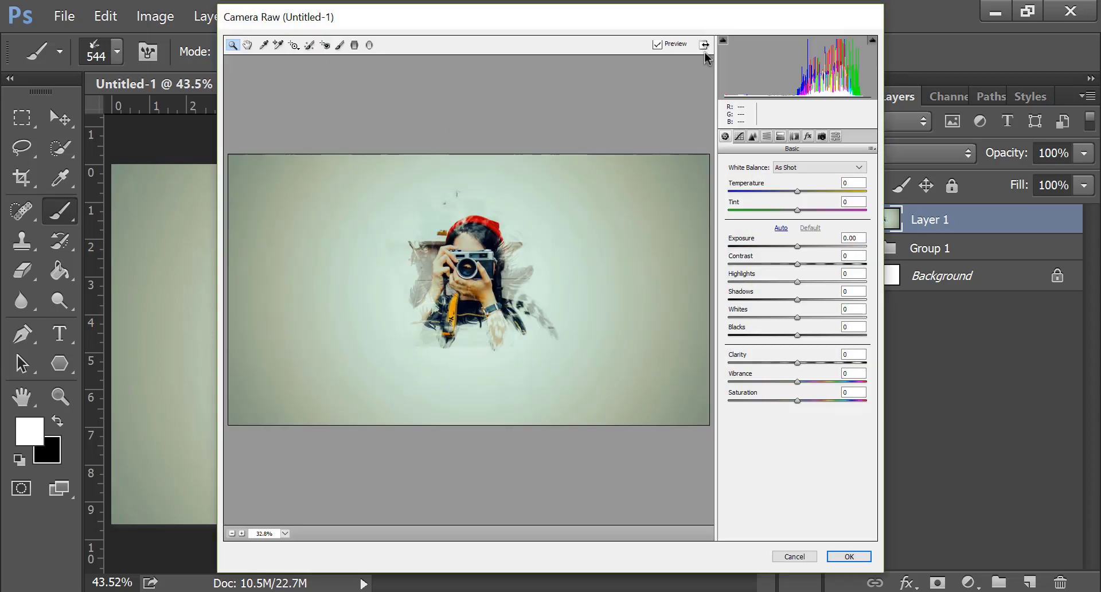
{"action": "left_click", "coordinate": [704, 45]}
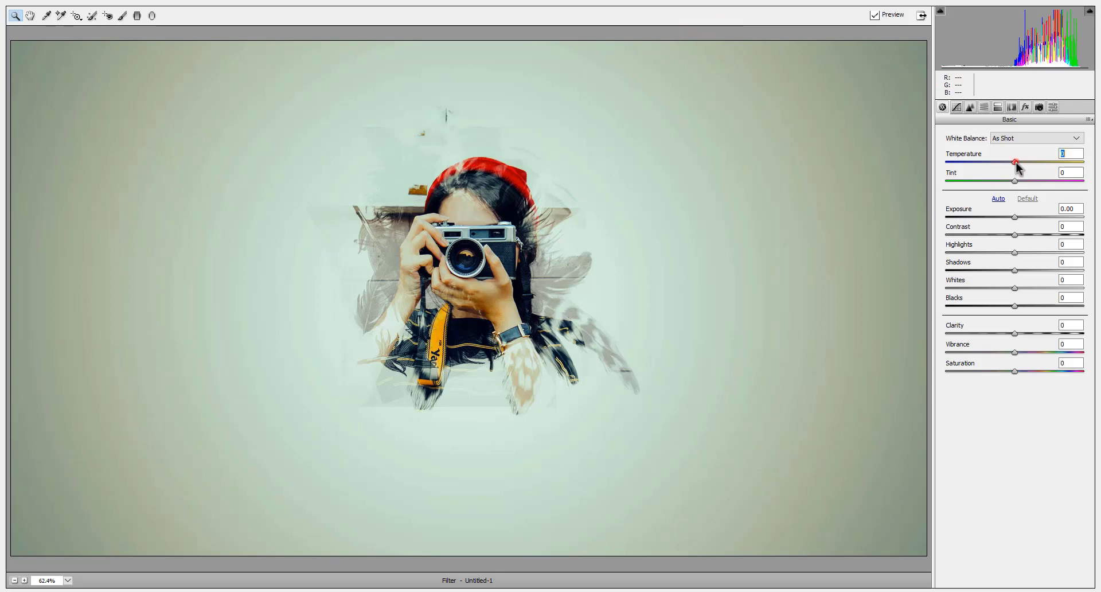
{"action": "left_click_drag", "start_coordinate": [1015, 162], "coordinate": [1007, 162]}
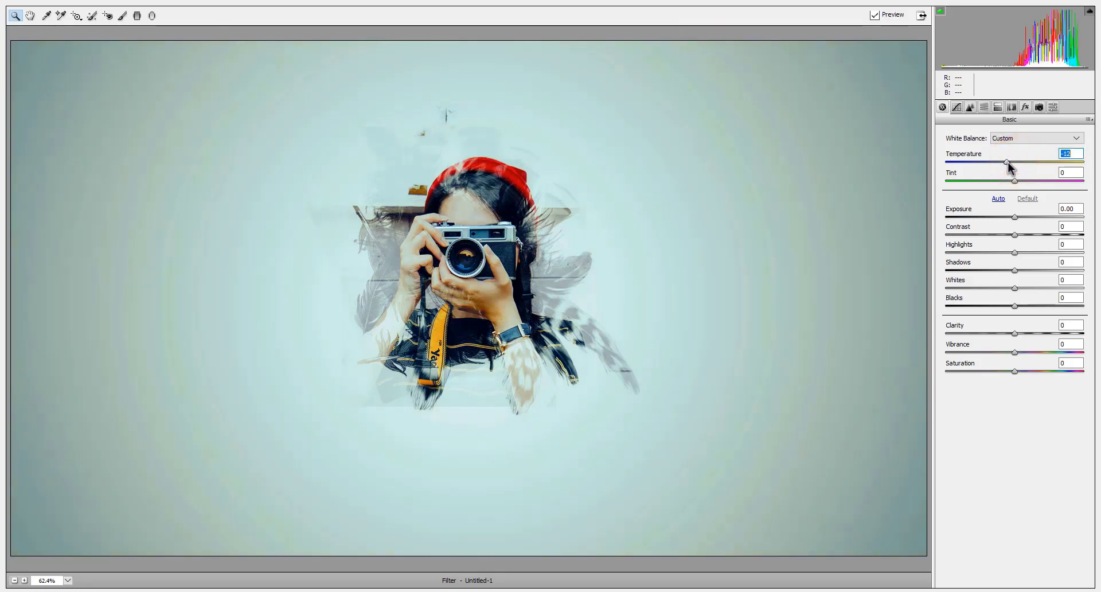
{"action": "mouse_move", "coordinate": [1016, 181]}
{"action": "left_mouse_down"}
{"action": "mouse_move", "coordinate": [999, 180]}
{"action": "mouse_move", "coordinate": [1026, 181]}
{"action": "left_mouse_up"}
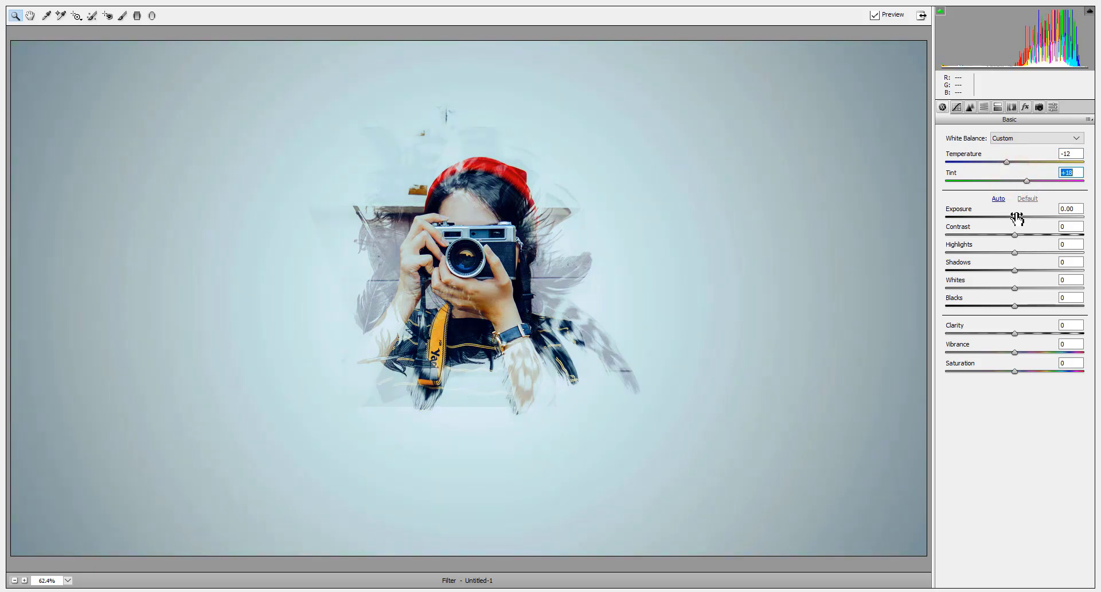
Set the Camera Raw basic tones: Exposure -0.40, Highlights +12, Shadows +8, Whites +28, Clarity +30, Vibrance -17 and Saturation about -23.
{"action": "left_click_drag", "start_coordinate": [1016, 218], "coordinate": [1009, 218]}
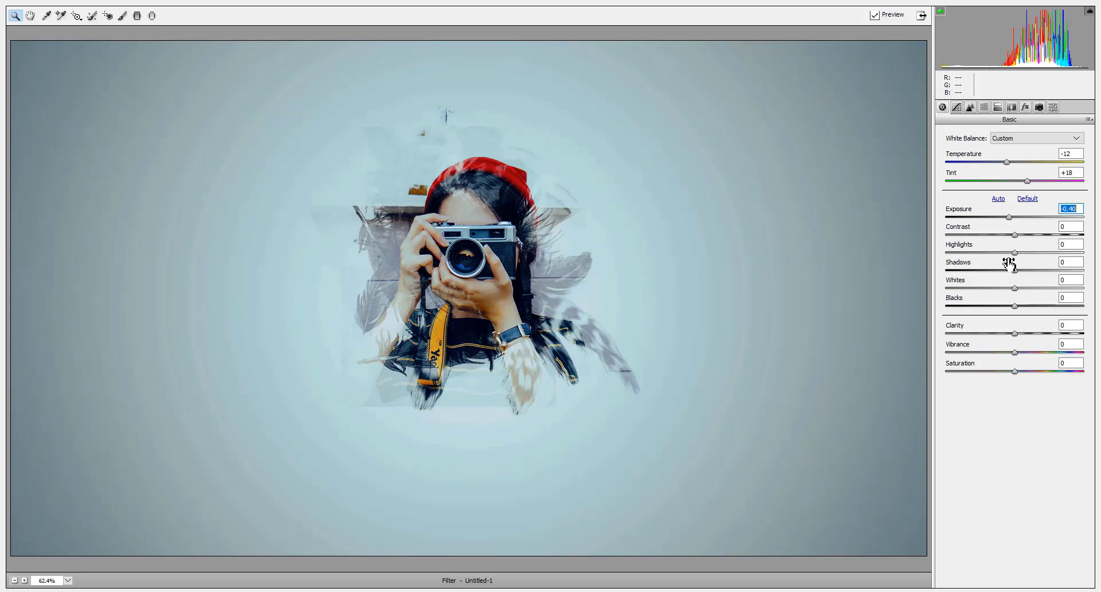
{"action": "left_click_drag", "start_coordinate": [1012, 253], "coordinate": [1035, 290]}
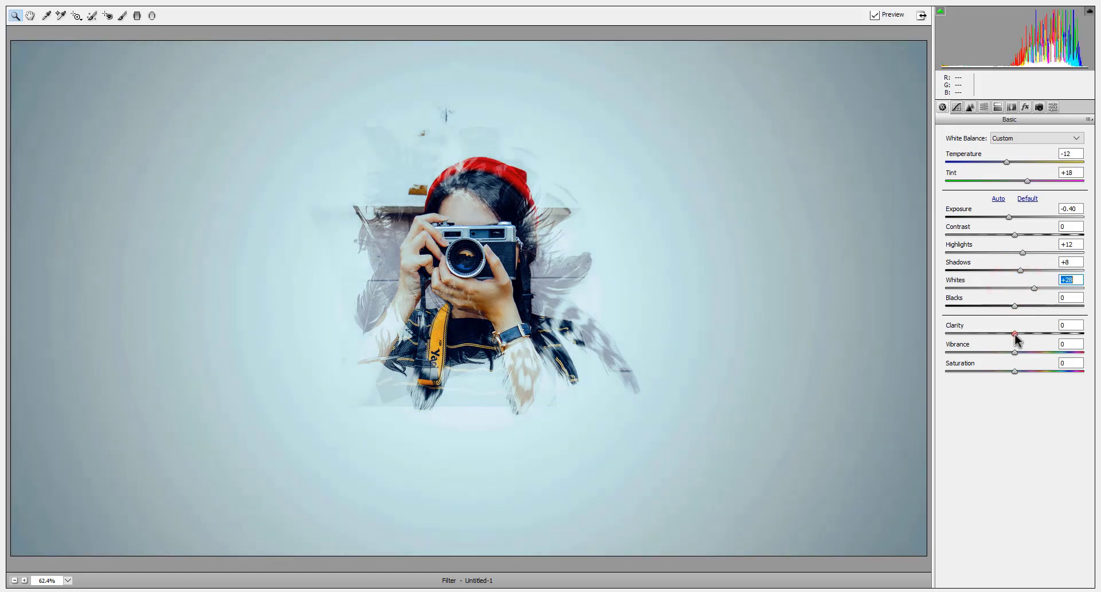
{"action": "mouse_move", "coordinate": [1014, 334]}
{"action": "left_mouse_down"}
{"action": "mouse_move", "coordinate": [1040, 335]}
{"action": "mouse_move", "coordinate": [1037, 360]}
{"action": "mouse_move", "coordinate": [1007, 351]}
{"action": "left_mouse_up"}
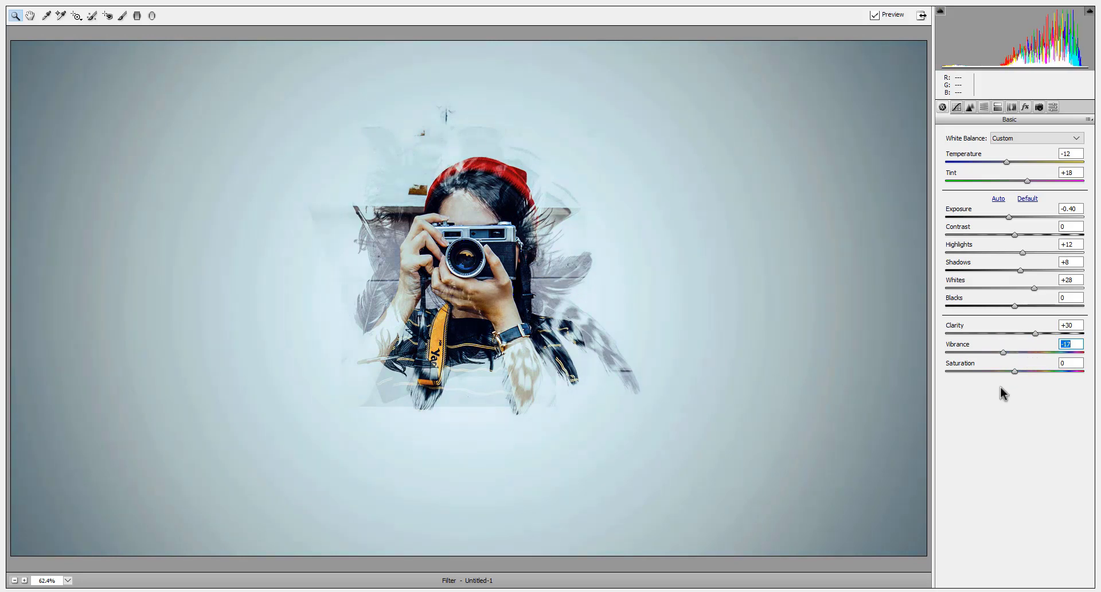
{"action": "left_click", "coordinate": [1014, 370]}
{"action": "mouse_move", "coordinate": [1014, 372]}
{"action": "left_mouse_down"}
{"action": "mouse_move", "coordinate": [1042, 378]}
{"action": "mouse_move", "coordinate": [998, 381]}
{"action": "left_mouse_up"}
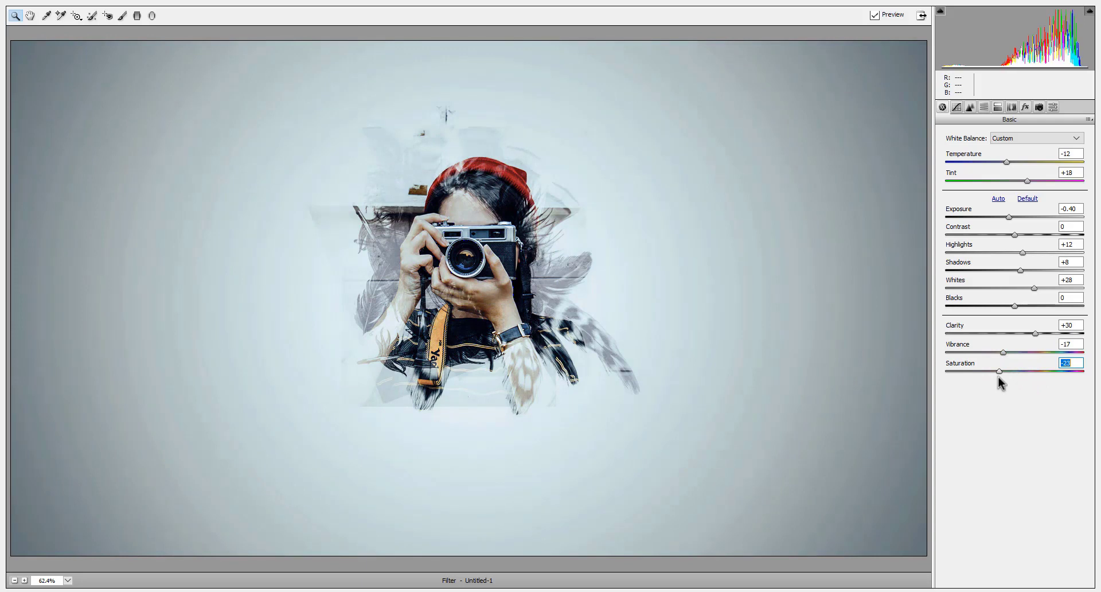
Adjust the HSL hues in Camera Raw to Oranges -31, Greens -26 and Blues +21.
{"action": "left_click", "coordinate": [983, 106]}
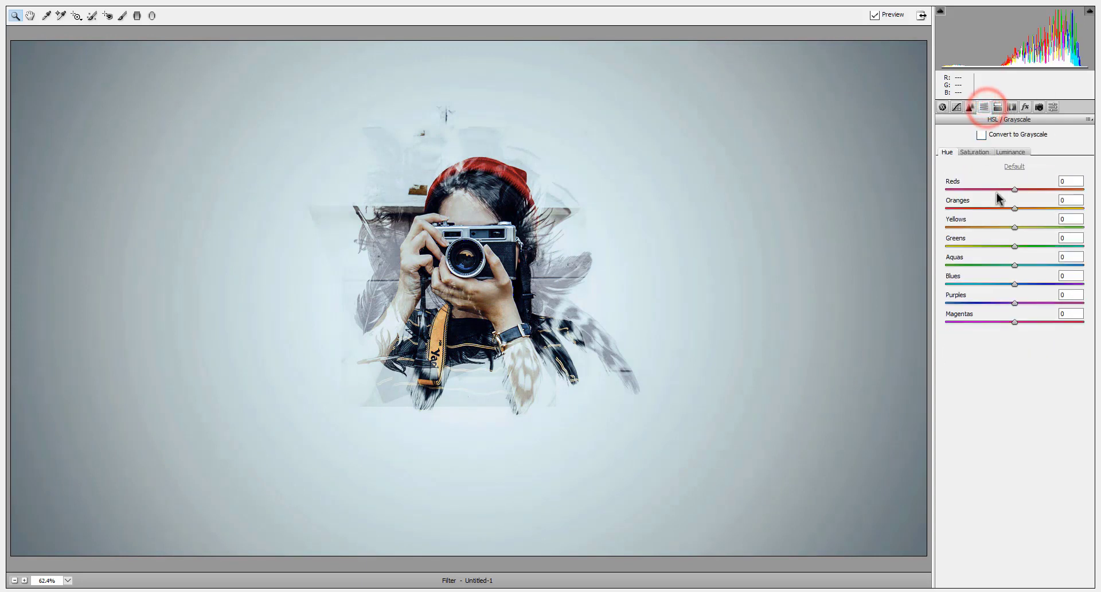
{"action": "mouse_move", "coordinate": [983, 211]}
{"action": "left_mouse_down"}
{"action": "mouse_move", "coordinate": [970, 206]}
{"action": "mouse_move", "coordinate": [1046, 213]}
{"action": "mouse_move", "coordinate": [992, 204]}
{"action": "left_mouse_up"}
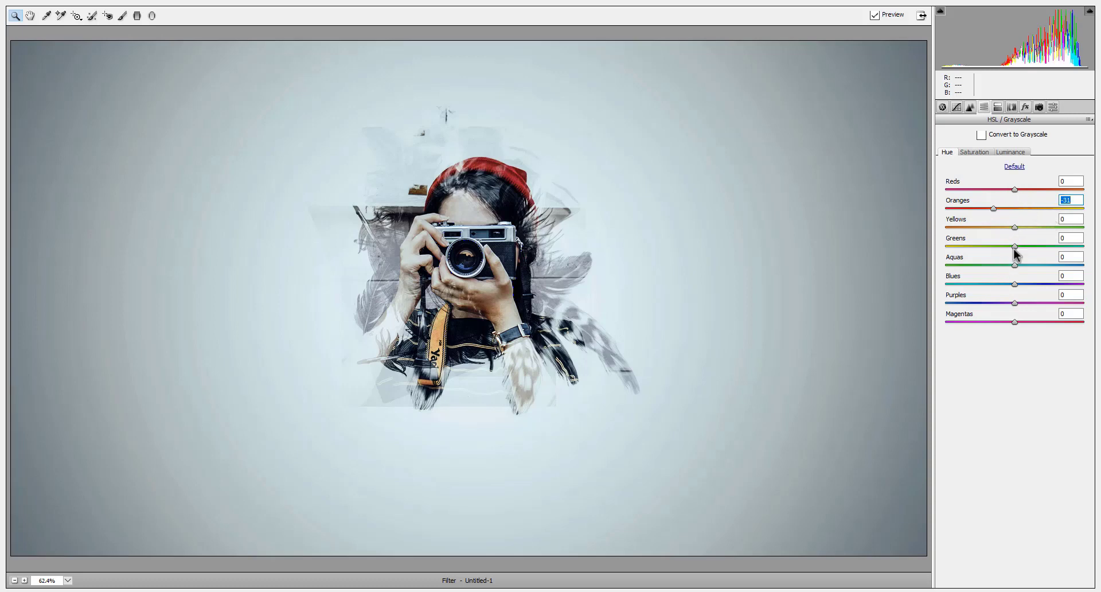
{"action": "left_click_drag", "start_coordinate": [1014, 246], "coordinate": [967, 246]}
{"action": "left_click", "coordinate": [995, 247]}
{"action": "mouse_move", "coordinate": [1018, 284]}
{"action": "left_mouse_down"}
{"action": "mouse_move", "coordinate": [987, 285]}
{"action": "mouse_move", "coordinate": [1054, 283]}
{"action": "mouse_move", "coordinate": [1031, 281]}
{"action": "left_mouse_up"}
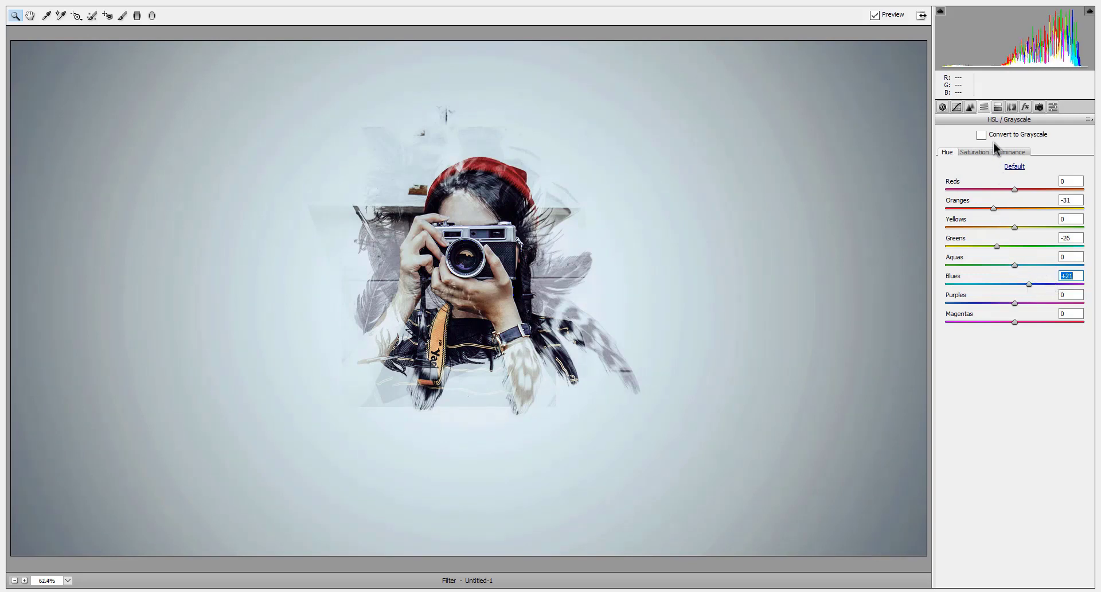
Set the HSL luminance to Oranges +28, Yellows +53, Greens -59 and Purples -28, and lower Blues slightly.
{"action": "left_click", "coordinate": [1009, 152]}
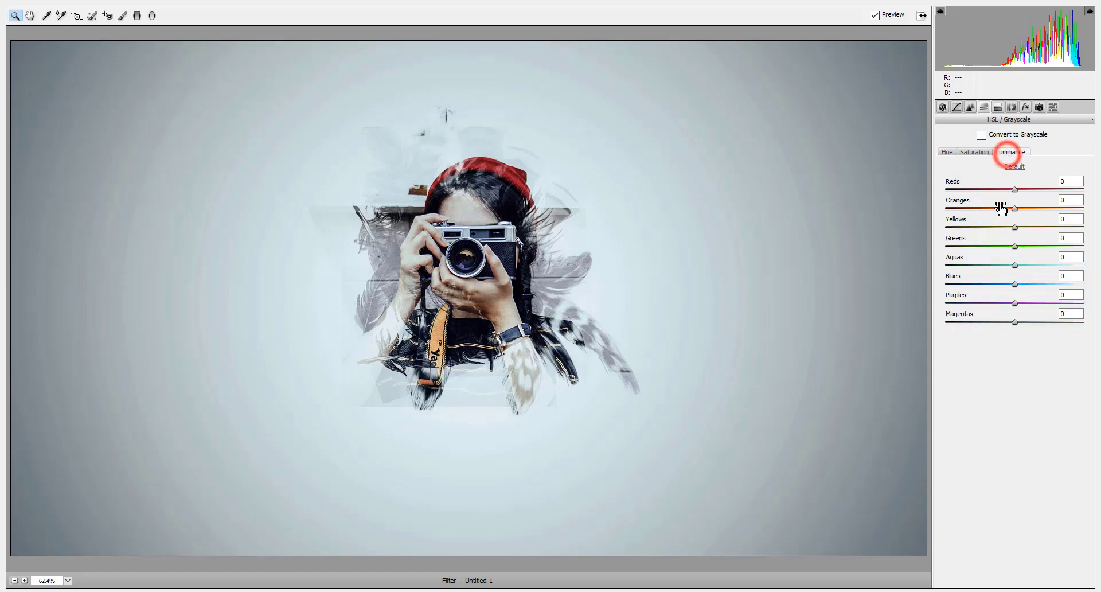
{"action": "left_click", "coordinate": [1014, 207]}
{"action": "mouse_move", "coordinate": [1026, 212]}
{"action": "left_mouse_down"}
{"action": "mouse_move", "coordinate": [1057, 213]}
{"action": "mouse_move", "coordinate": [992, 211]}
{"action": "mouse_move", "coordinate": [1032, 209]}
{"action": "left_mouse_up"}
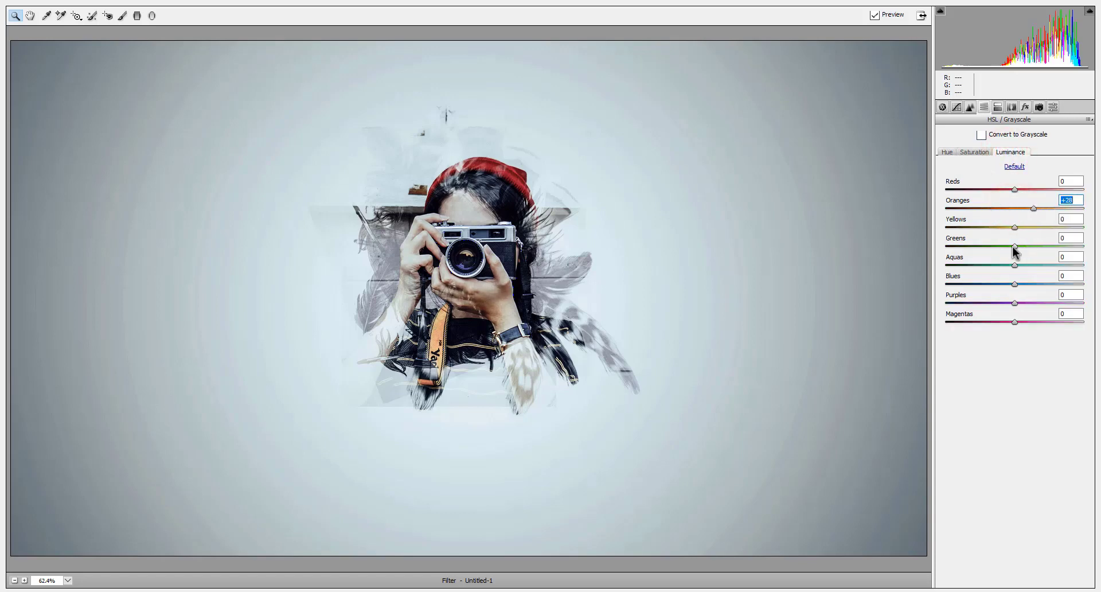
{"action": "left_click_drag", "start_coordinate": [997, 243], "coordinate": [1051, 232]}
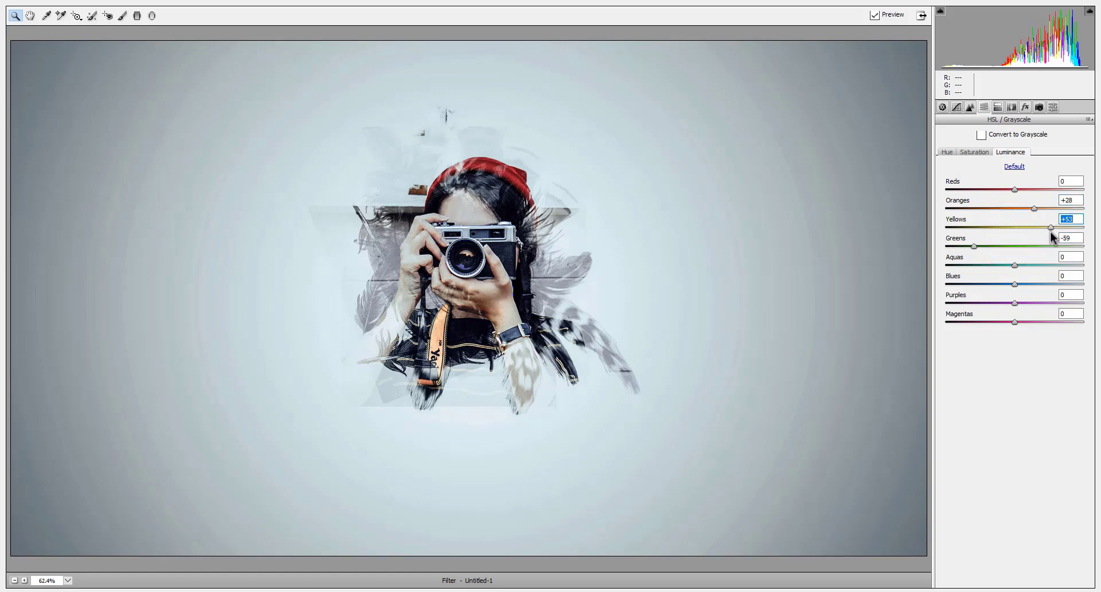
{"action": "mouse_move", "coordinate": [1018, 304]}
{"action": "left_mouse_down"}
{"action": "mouse_move", "coordinate": [1067, 313]}
{"action": "mouse_move", "coordinate": [998, 312]}
{"action": "mouse_move", "coordinate": [970, 292]}
{"action": "mouse_move", "coordinate": [1036, 288]}
{"action": "mouse_move", "coordinate": [1016, 294]}
{"action": "left_mouse_up"}
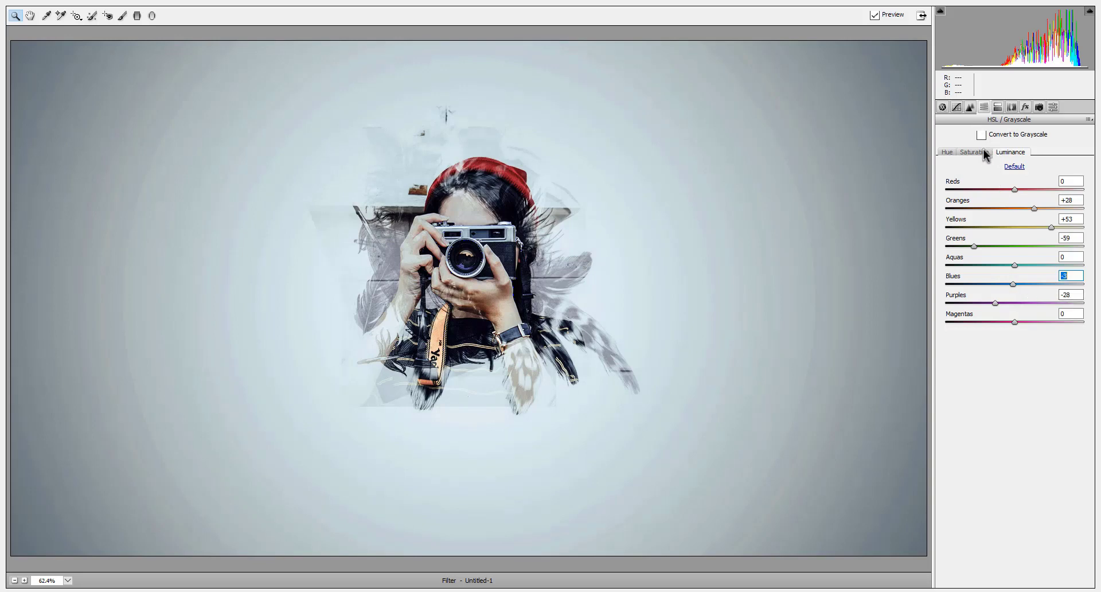
Set the HSL saturation to Oranges +31, Yellows +41 and Aquas -63.
{"action": "left_click", "coordinate": [982, 152]}
{"action": "left_click_drag", "start_coordinate": [1014, 208], "coordinate": [1037, 230]}
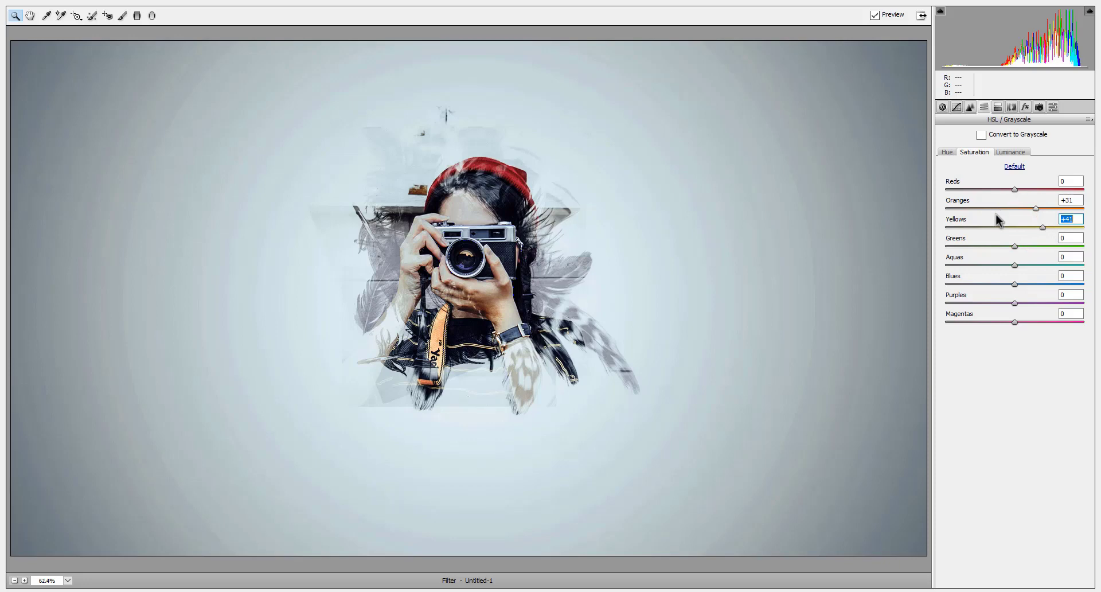
{"action": "left_click_drag", "start_coordinate": [1015, 265], "coordinate": [971, 264]}
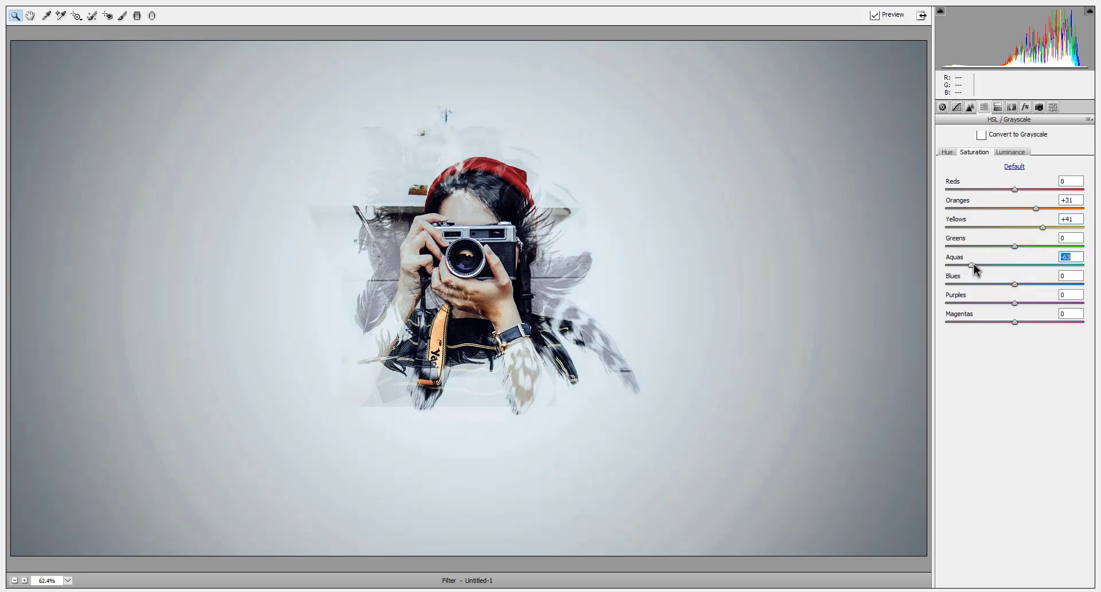
Add a Highlight Priority post-crop vignette with Amount -27, Midpoint 63, Roundness +1 and Feather 62, and apply the Camera Raw filter.
{"action": "left_click", "coordinate": [1025, 106]}
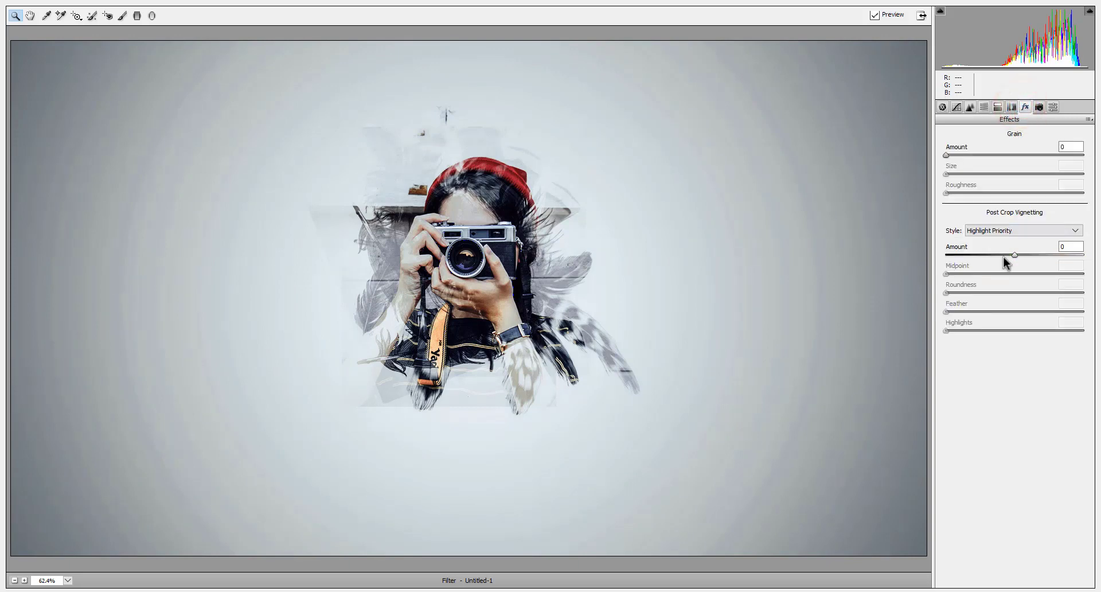
{"action": "left_click_drag", "start_coordinate": [1013, 254], "coordinate": [1031, 311]}
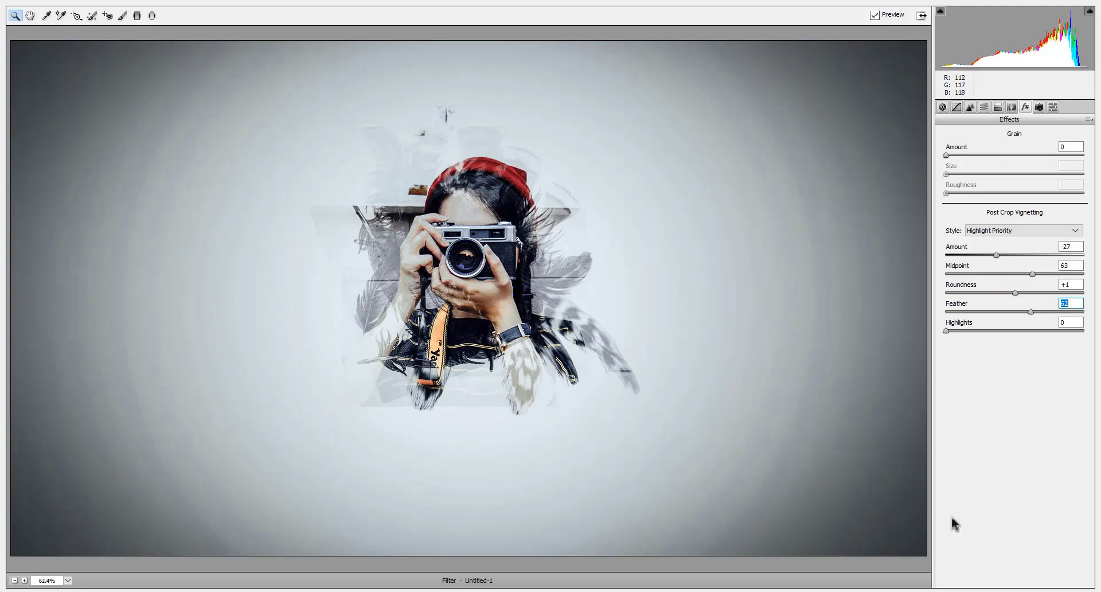
{"action": "left_click", "coordinate": [920, 17]}
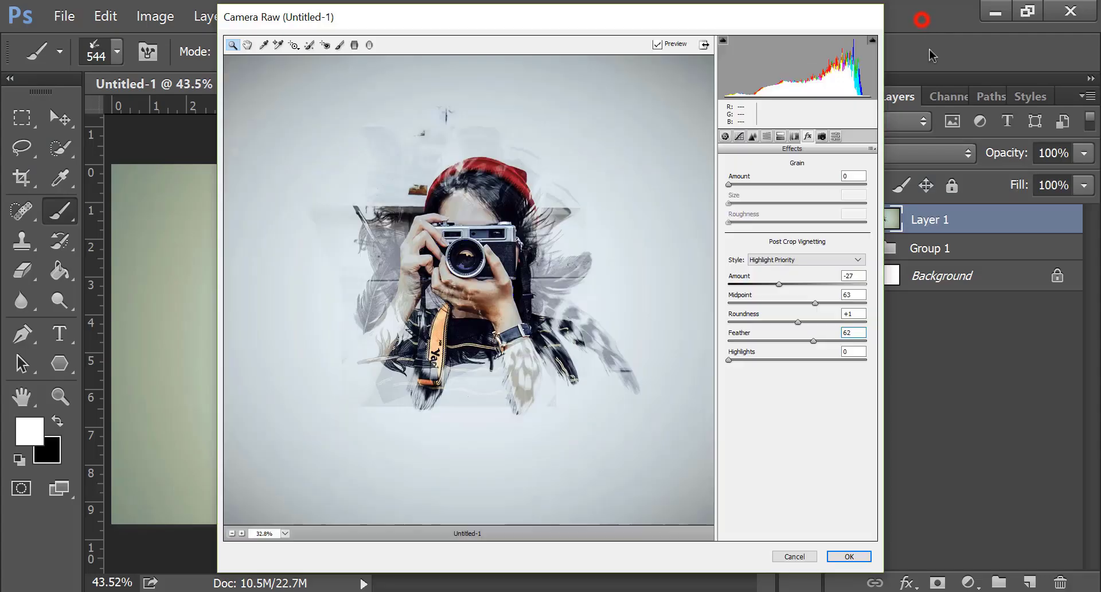
{"action": "left_click", "coordinate": [849, 556]}
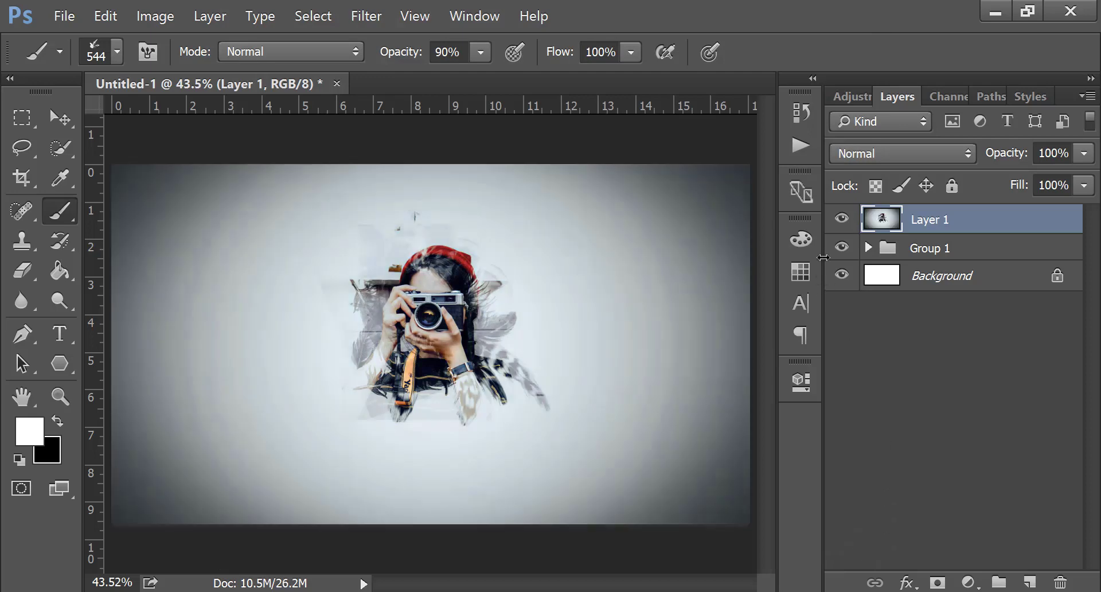
Compare the image without and with Layer 1, and add a Brightness/Contrast adjustment layer above it with Brightness -3 and Contrast -19.
{"action": "left_click", "coordinate": [841, 219]}
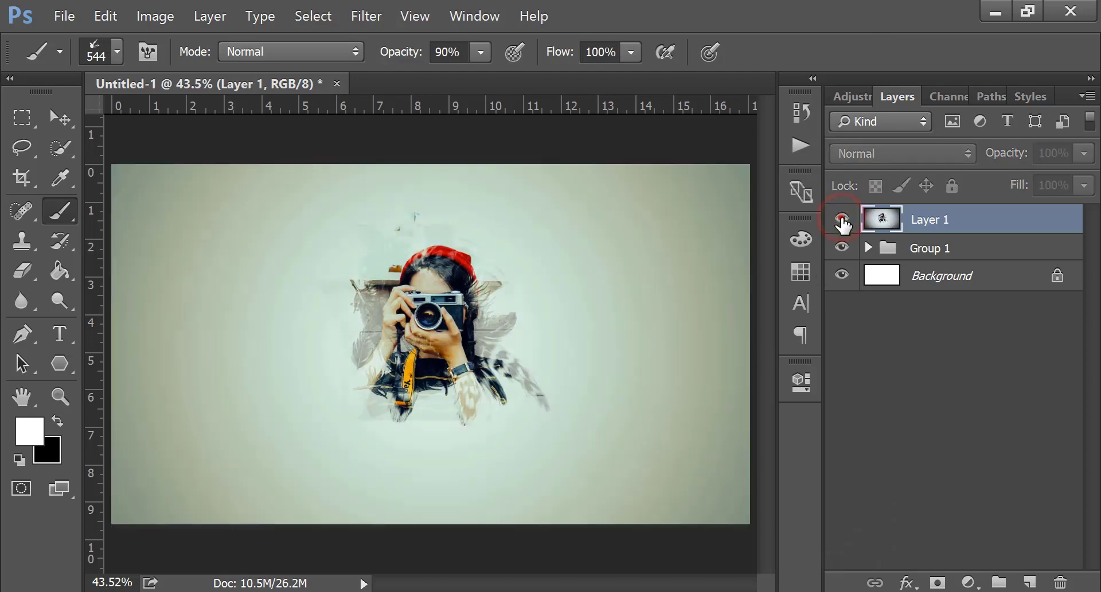
{"action": "left_click", "coordinate": [841, 219]}
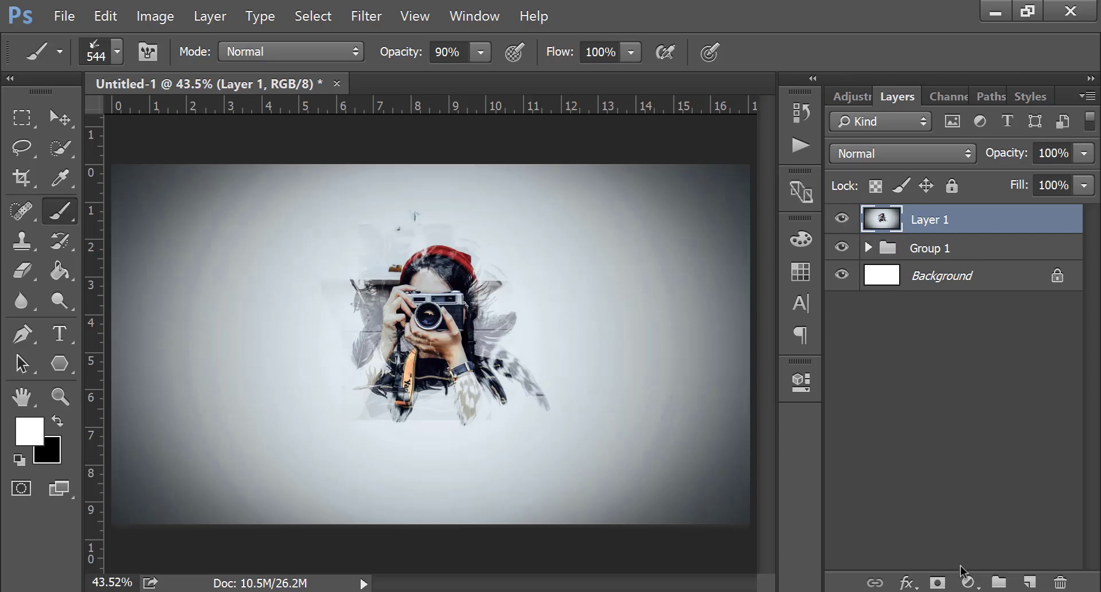
{"action": "left_click", "coordinate": [969, 581]}
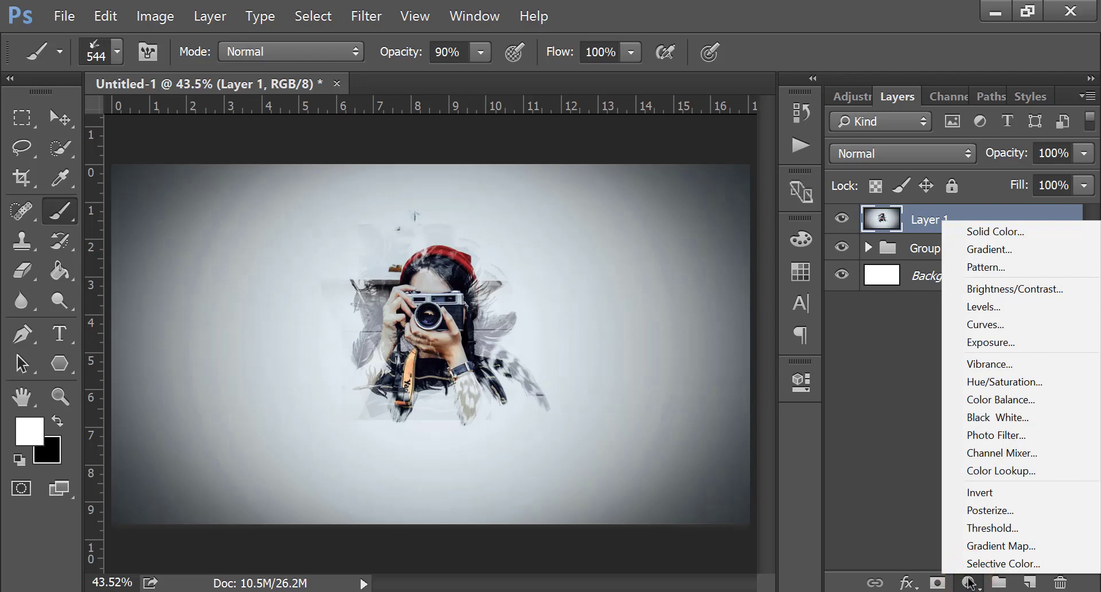
{"action": "left_click", "coordinate": [1007, 287]}
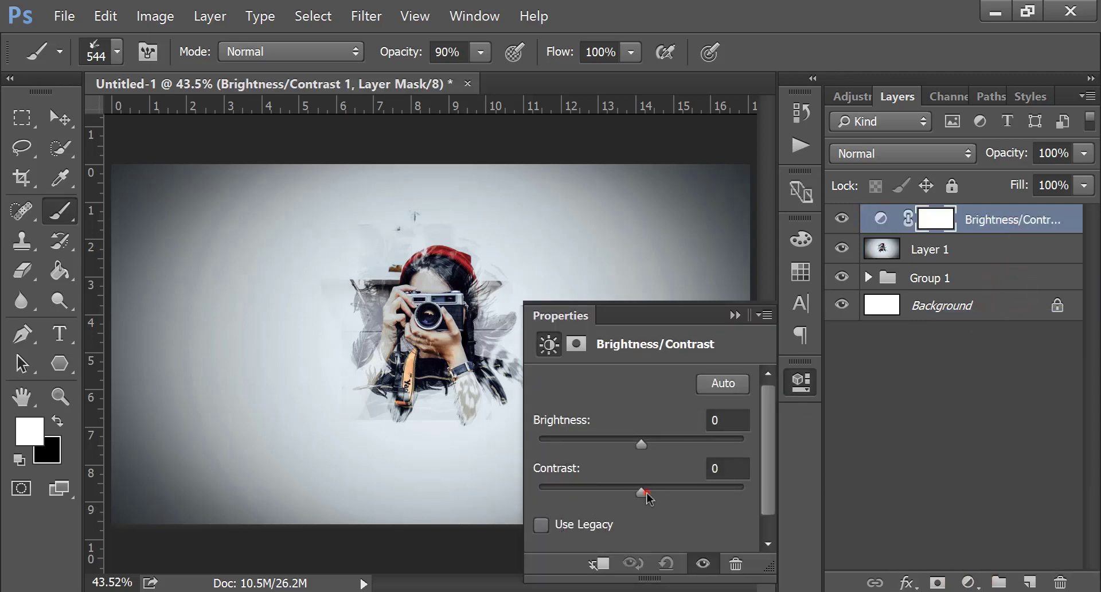
{"action": "left_click_drag", "start_coordinate": [647, 497], "coordinate": [605, 486]}
{"action": "mouse_move", "coordinate": [641, 448]}
{"action": "left_mouse_down"}
{"action": "mouse_move", "coordinate": [624, 447]}
{"action": "mouse_move", "coordinate": [650, 447]}
{"action": "mouse_move", "coordinate": [640, 448]}
{"action": "left_mouse_up"}
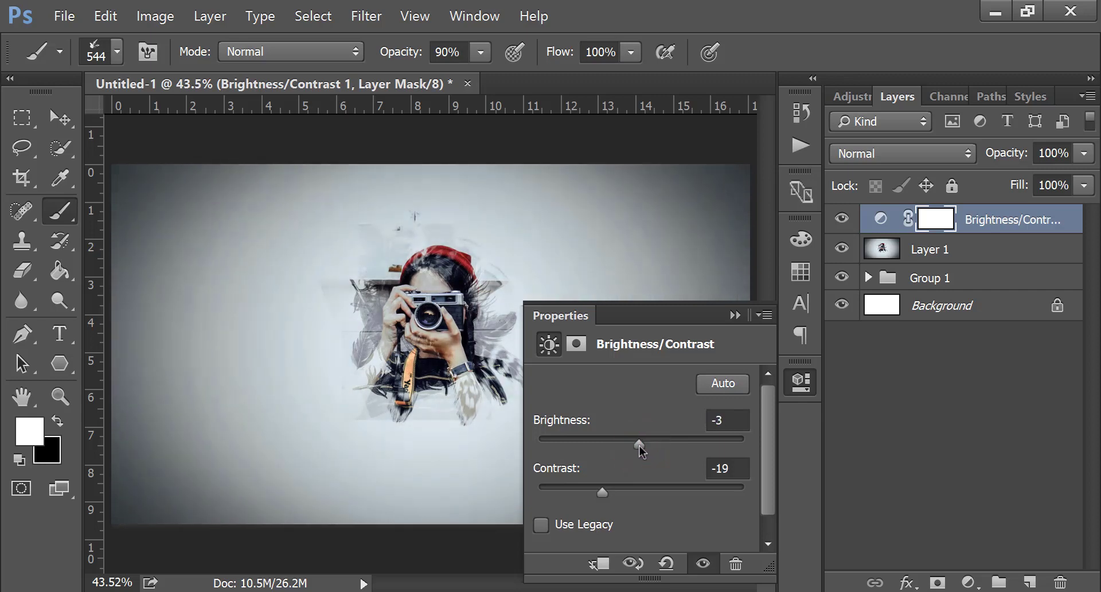
{"action": "left_click", "coordinate": [734, 315]}
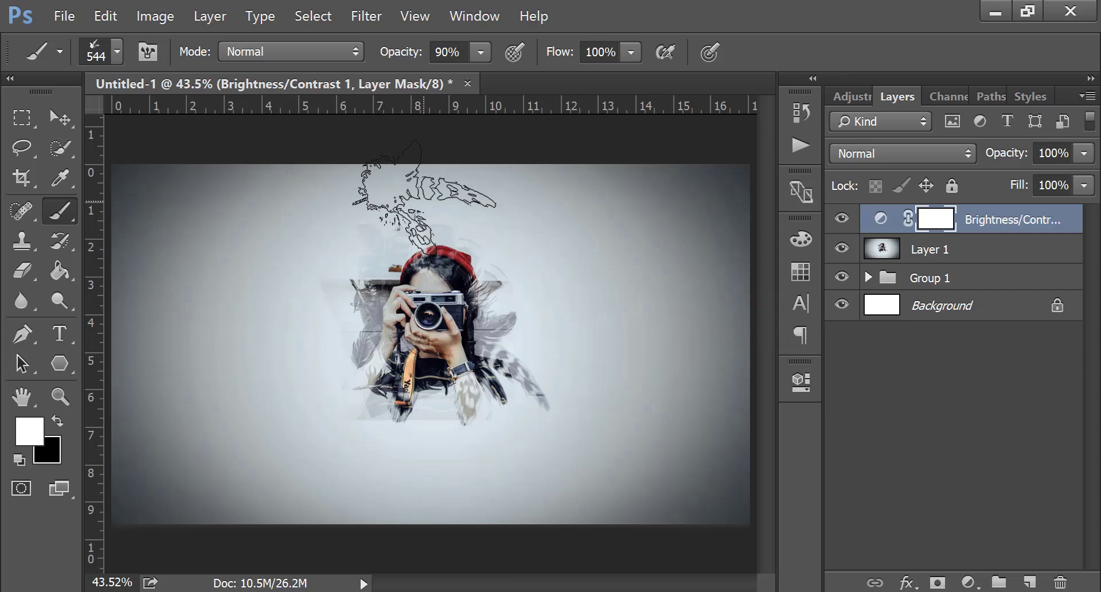
Group Layer 1 and the Brightness/Contrast adjustment layer together into a new layer group.
{"action": "left_click", "coordinate": [961, 247]}
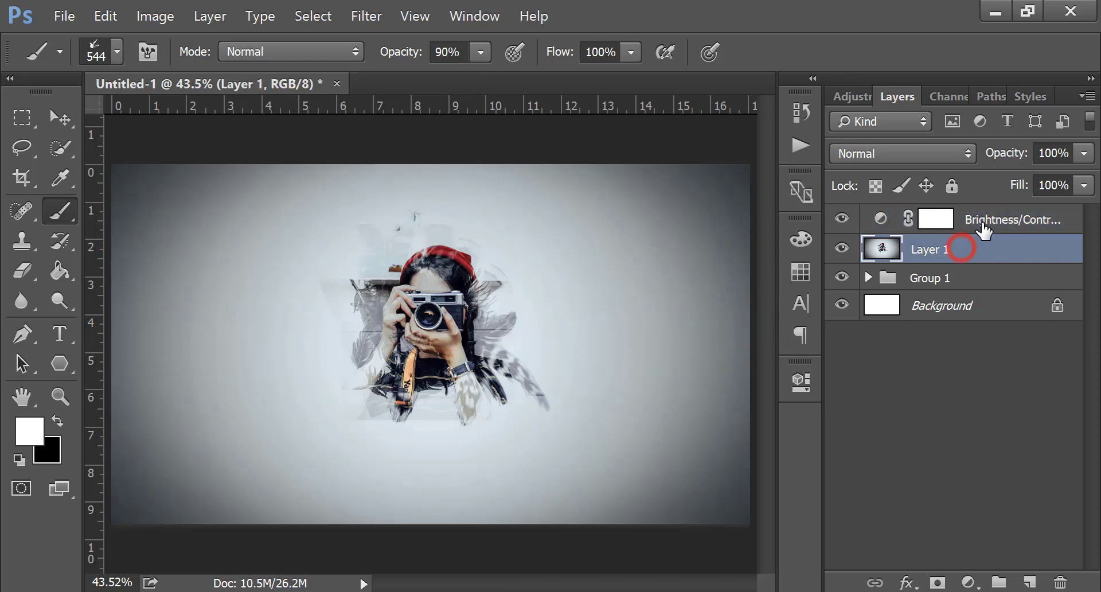
{"action": "left_click", "coordinate": [984, 226], "text": "shift"}
{"action": "left_click_drag", "start_coordinate": [967, 242], "coordinate": [999, 582]}
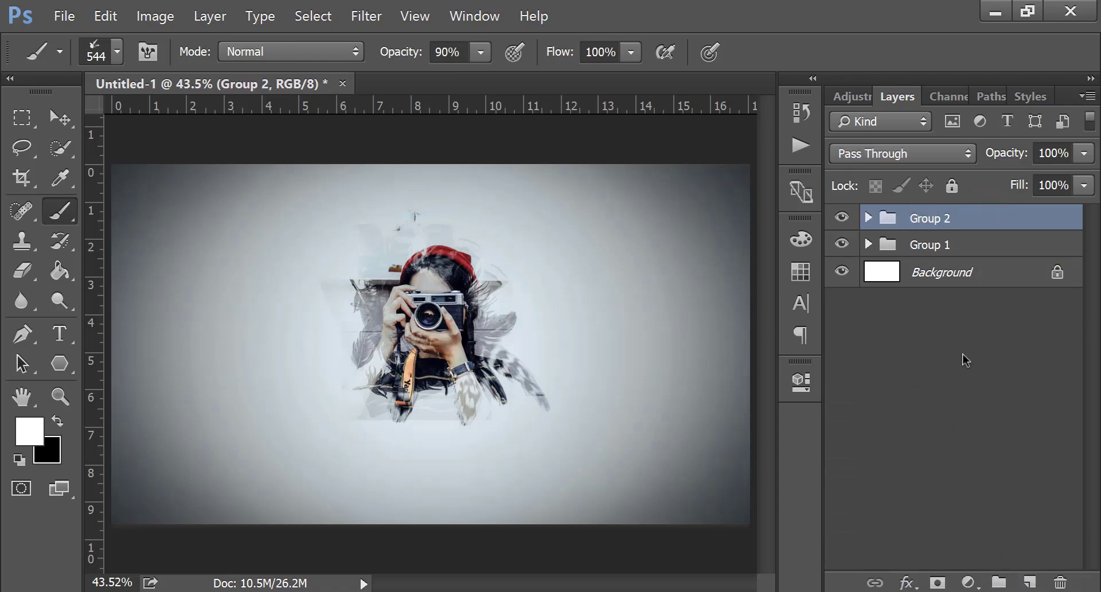